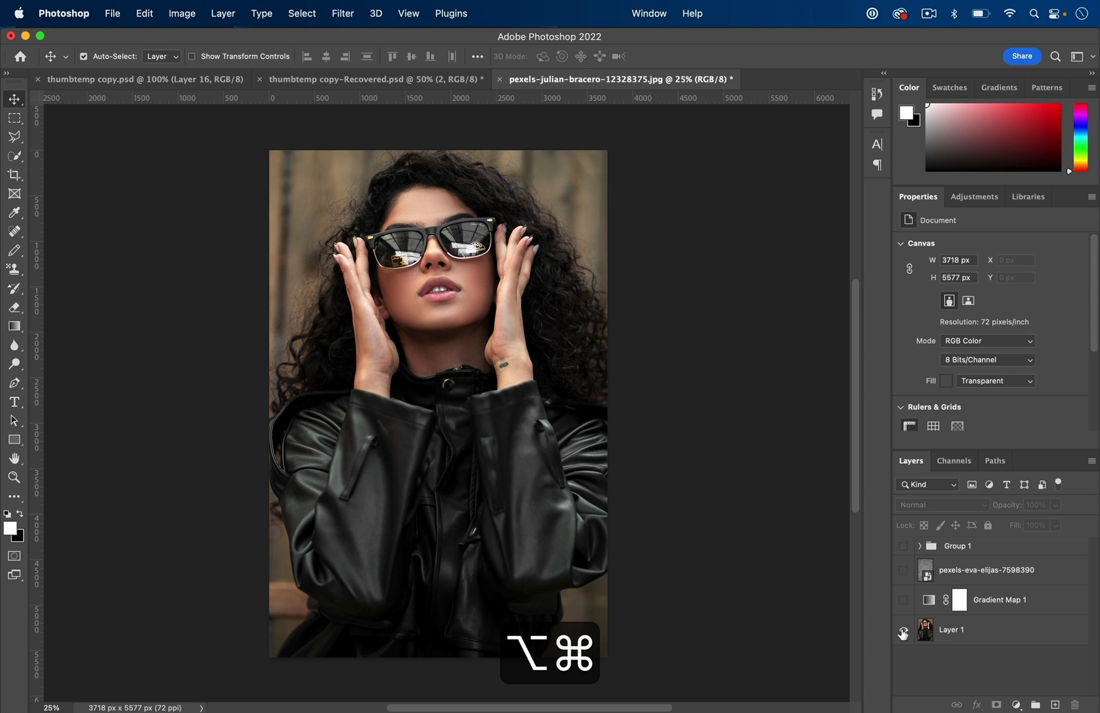
# Solo Layer 1, hiding the group, second photo and Gradient Map 1 layers
pyautogui.keyDown('alt'); pyautogui.keyDown('super'); pyautogui.click(903, 631); pyautogui.keyUp('super'); pyautogui.keyUp('alt')
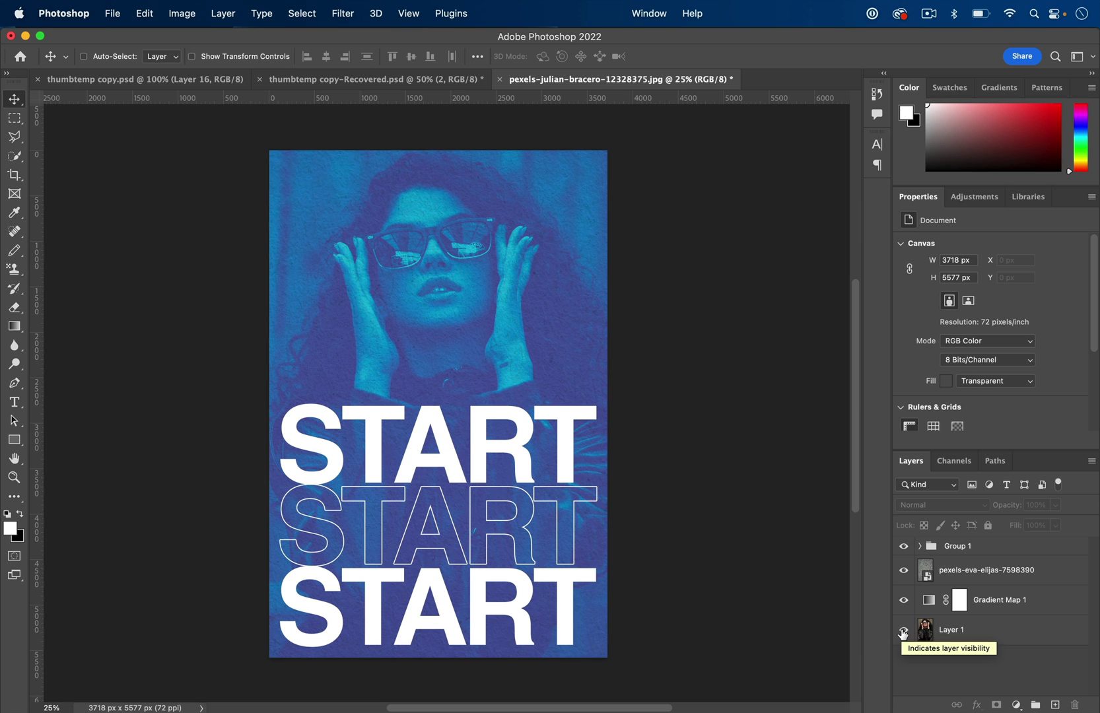
pyautogui.keyDown('alt'); pyautogui.keyDown('super'); pyautogui.click(903, 631); pyautogui.keyUp('super'); pyautogui.keyUp('alt')
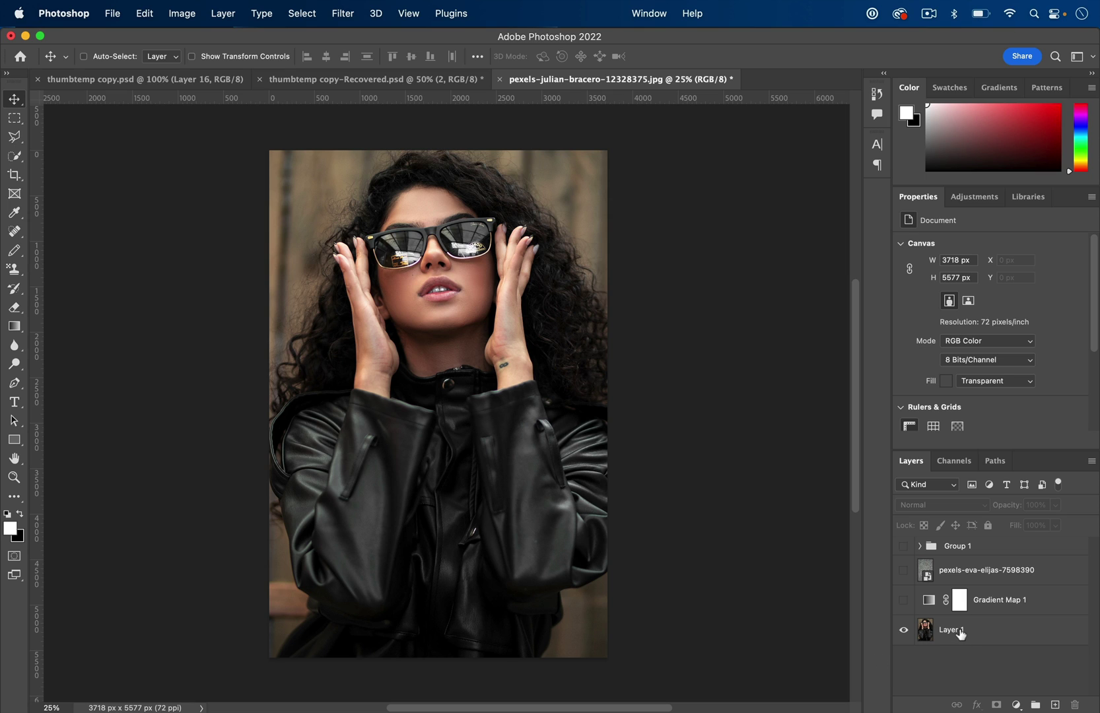
# Add Gradient Map 2 from the Layer menu, move it just above Layer 1, and open its gradient
pyautogui.click(224, 10)
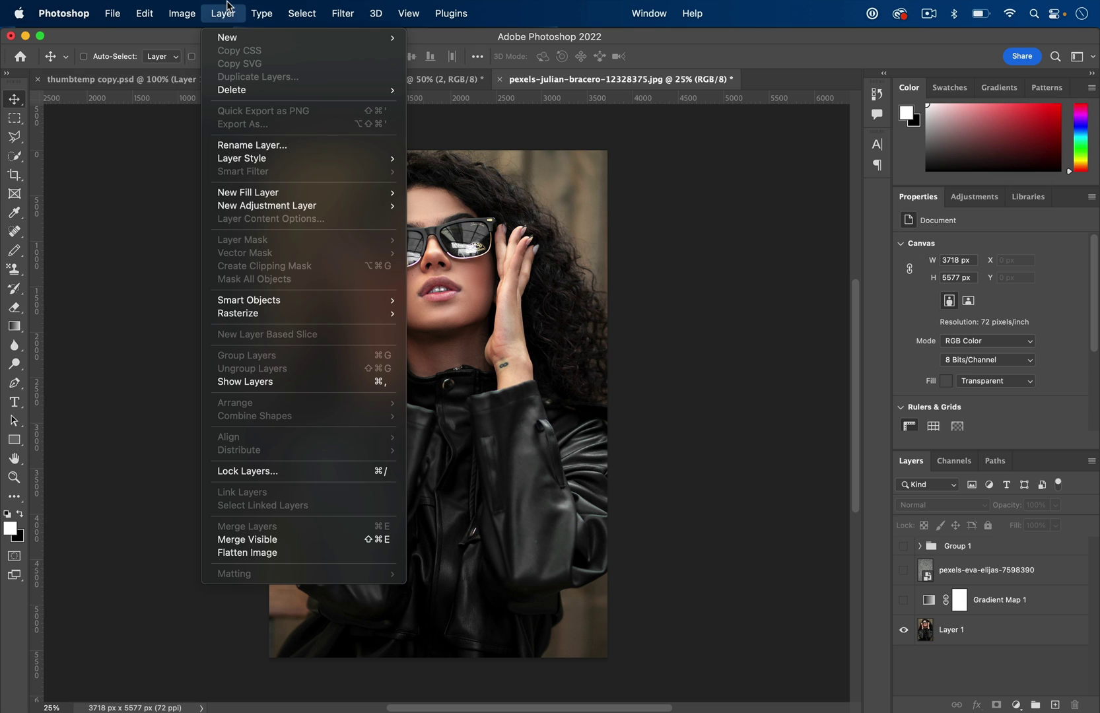
pyautogui.moveTo(304, 204)
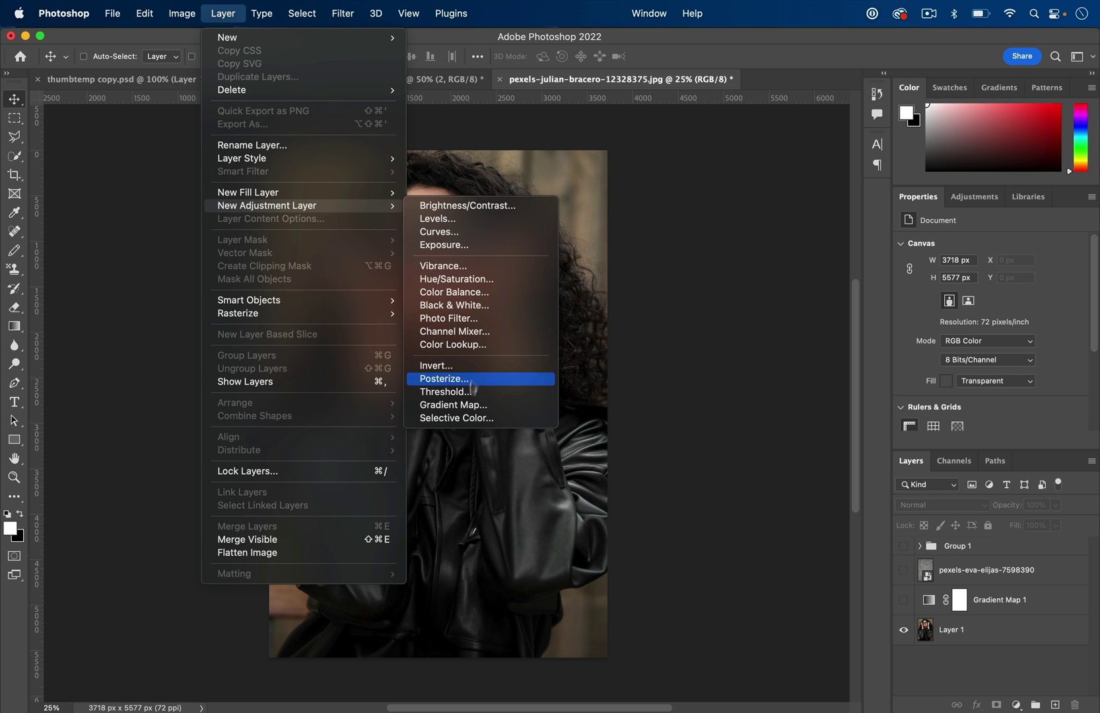
pyautogui.click(465, 406)
pyautogui.click(675, 308)
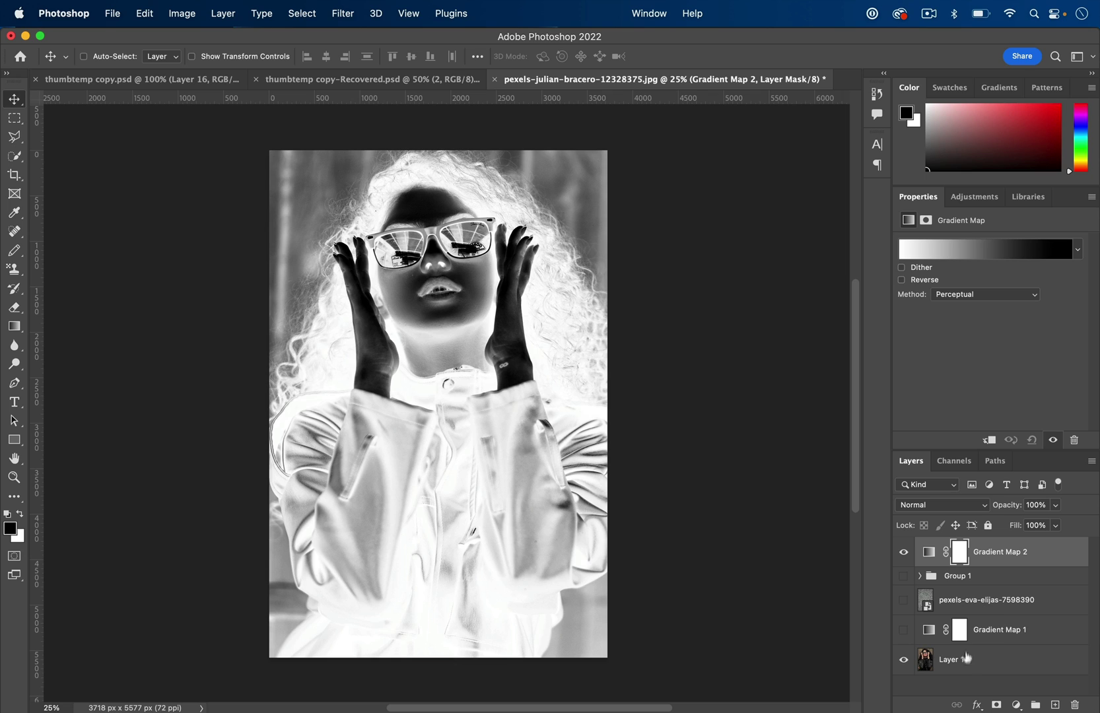
pyautogui.moveTo(1006, 560); pyautogui.dragTo(1005, 644)
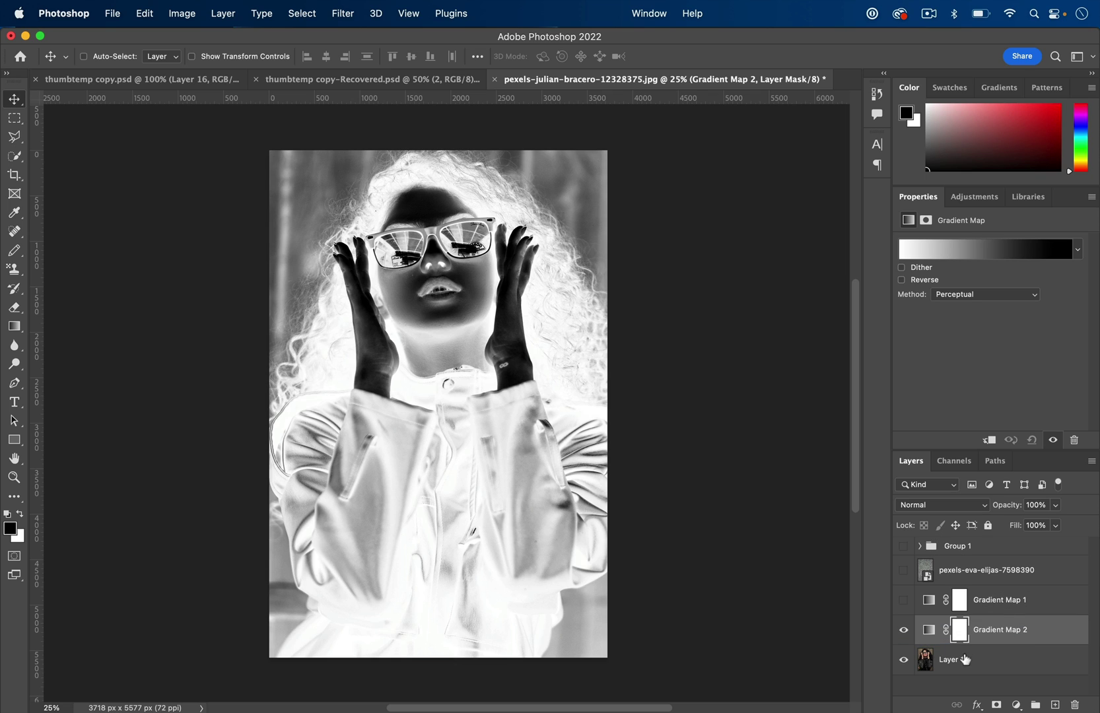
pyautogui.click(1079, 251)
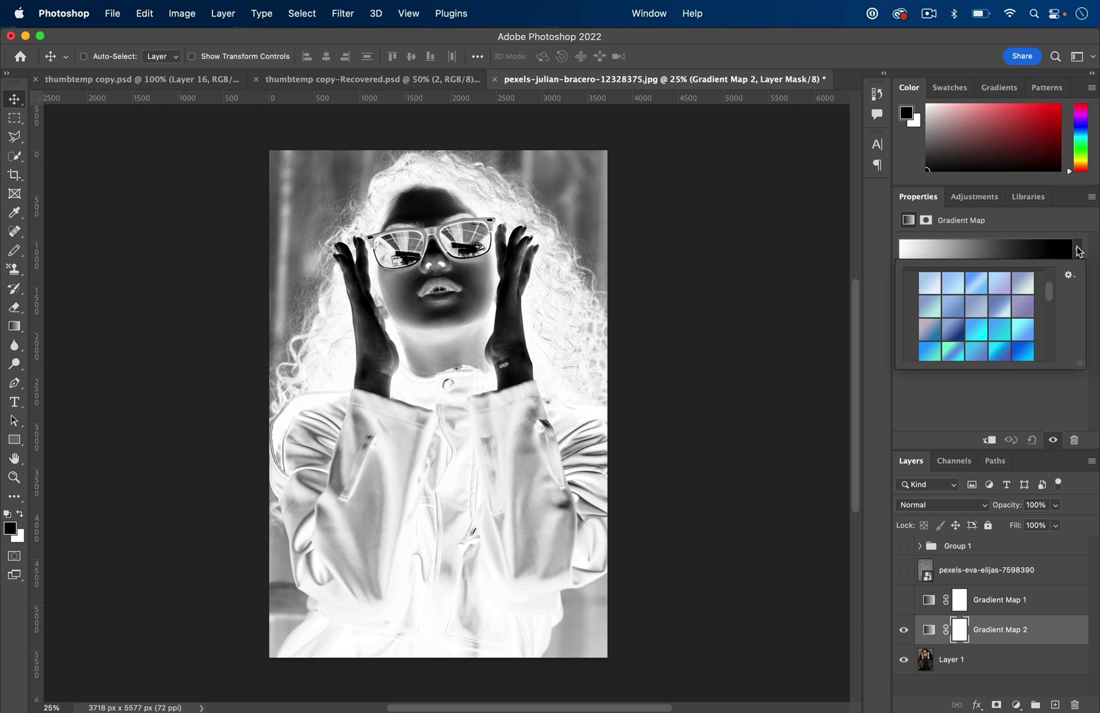
pyautogui.moveTo(1049, 297); pyautogui.dragTo(1050, 282)
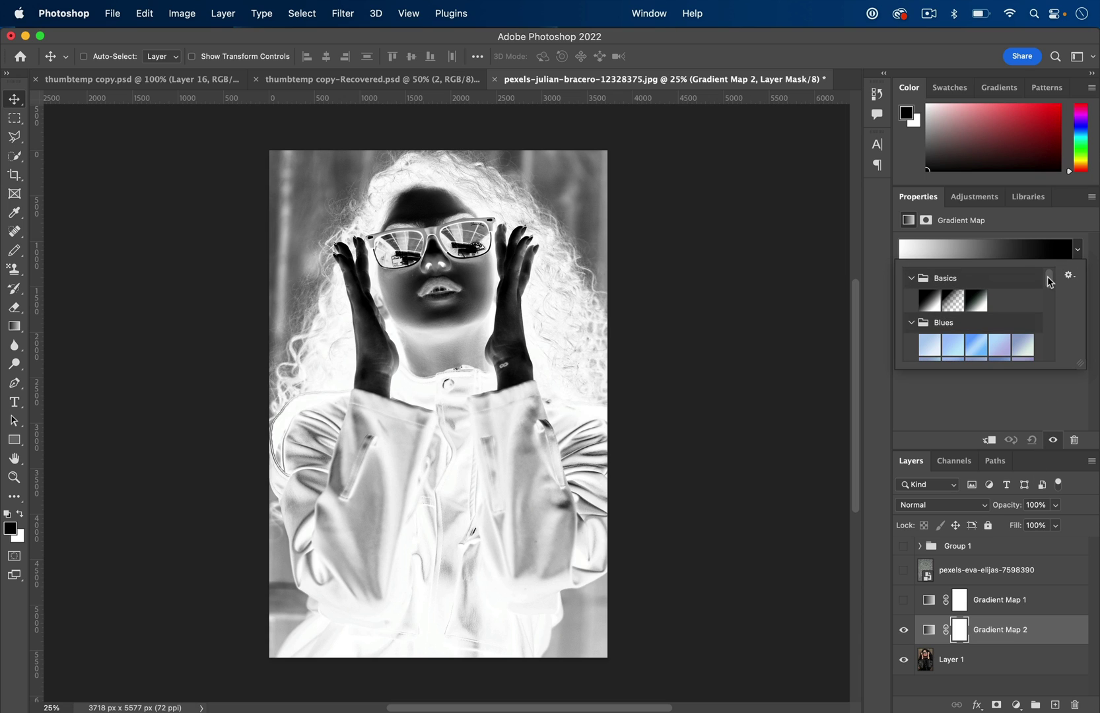
# Set the gradient's left stop to pinkish red e5485c
pyautogui.click(1011, 250)
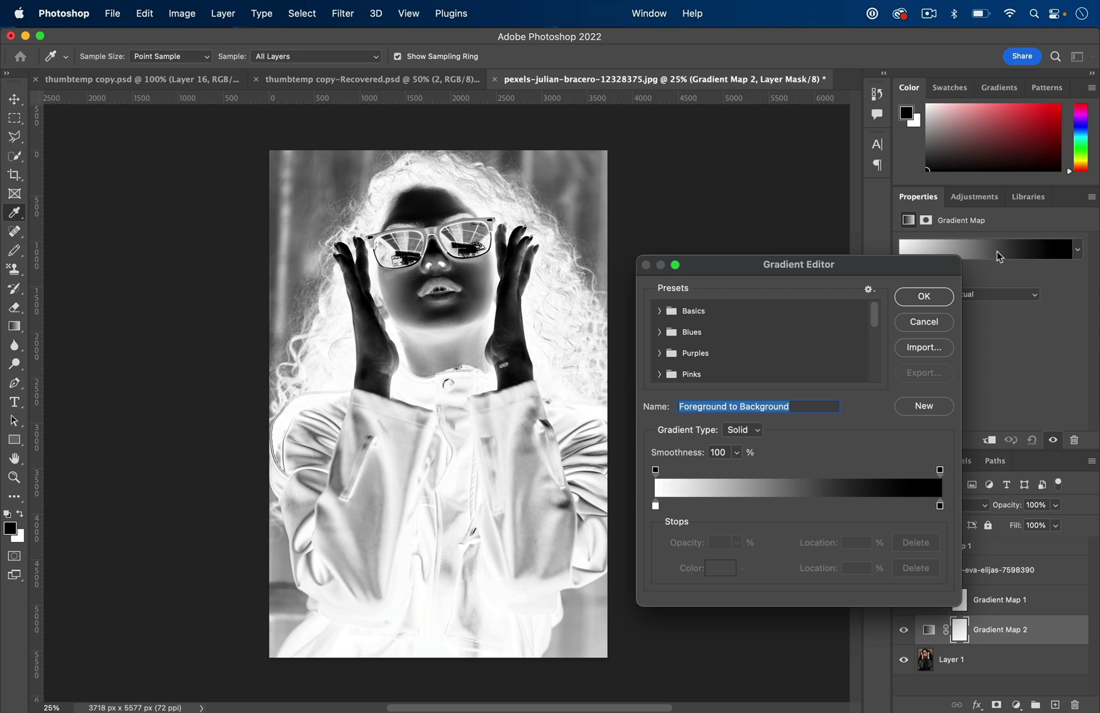
pyautogui.doubleClick(655, 506)
pyautogui.write('e5485c')
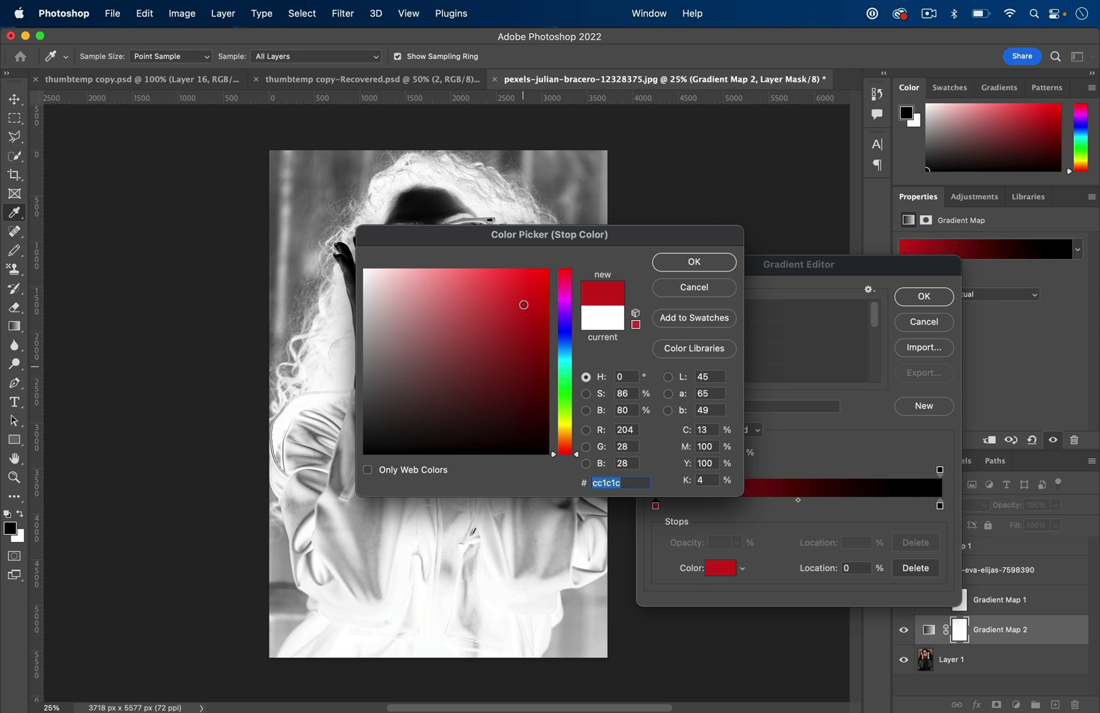
pyautogui.click(693, 261)
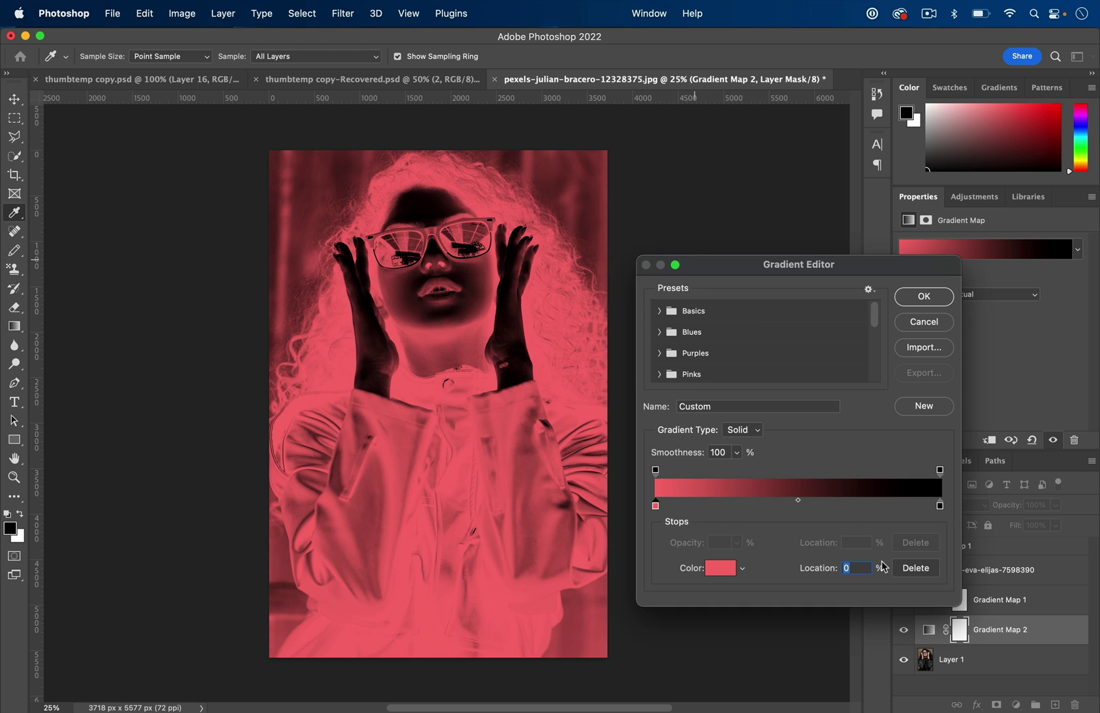
# Make the right stop a saturated blue, then expand the Basics and Blues preset folders
pyautogui.doubleClick(940, 505)
pyautogui.click(571, 337)
pyautogui.click(502, 284)
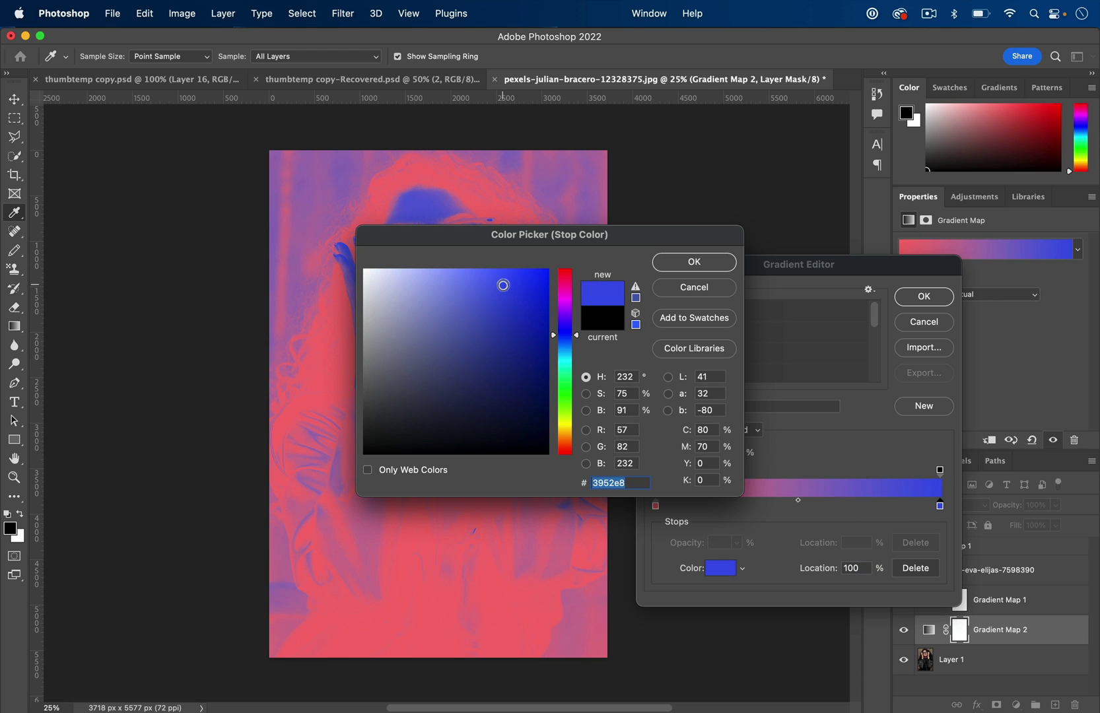
pyautogui.click(672, 262)
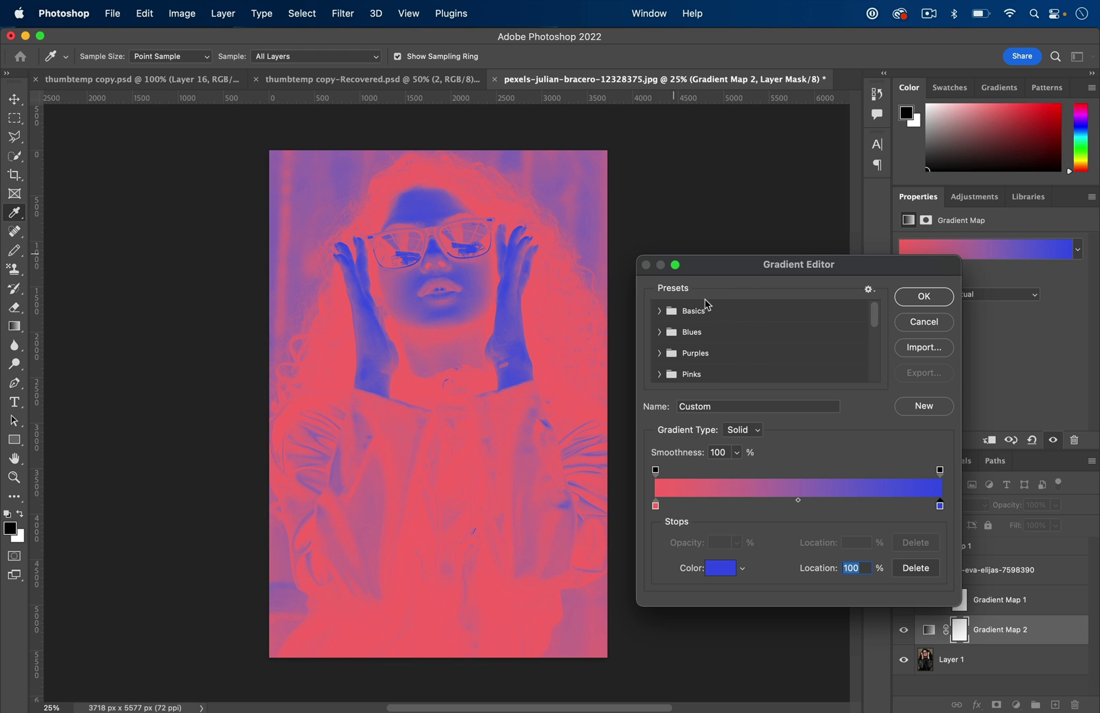
pyautogui.click(658, 313)
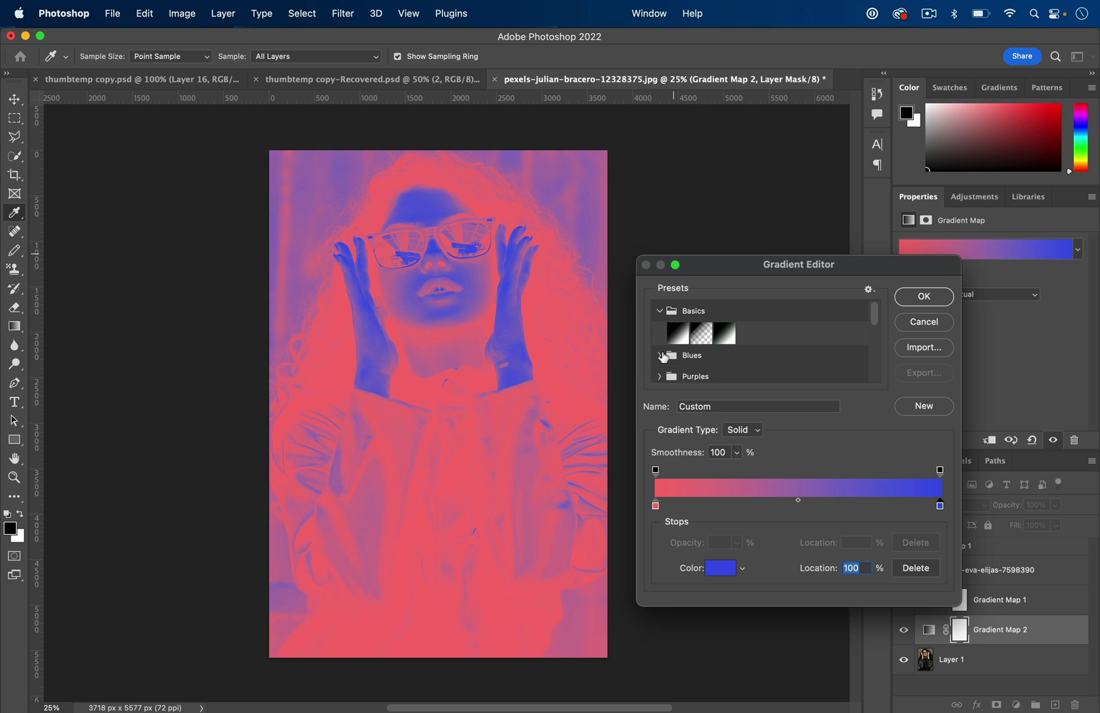
pyautogui.click(660, 355)
# Preview the Blues gradient presets and apply Blue_20
pyautogui.moveTo(871, 312); pyautogui.dragTo(876, 319)
pyautogui.click(706, 323)
pyautogui.click(723, 325)
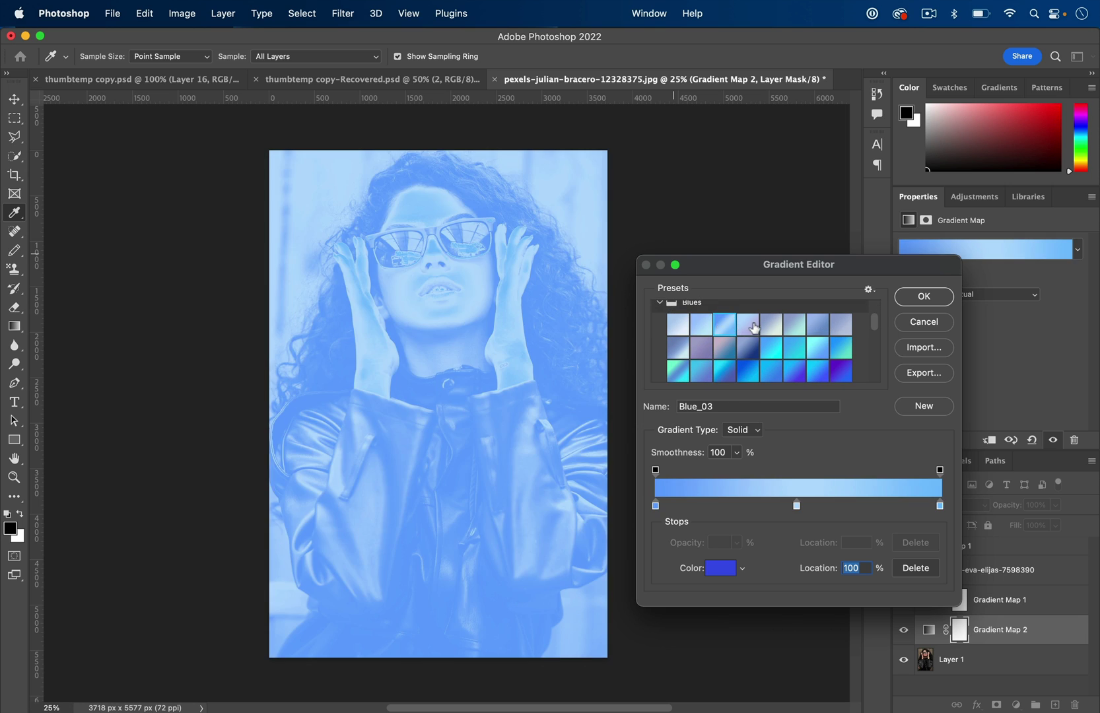
pyautogui.click(752, 327)
pyautogui.click(771, 324)
pyautogui.click(789, 325)
pyautogui.click(747, 350)
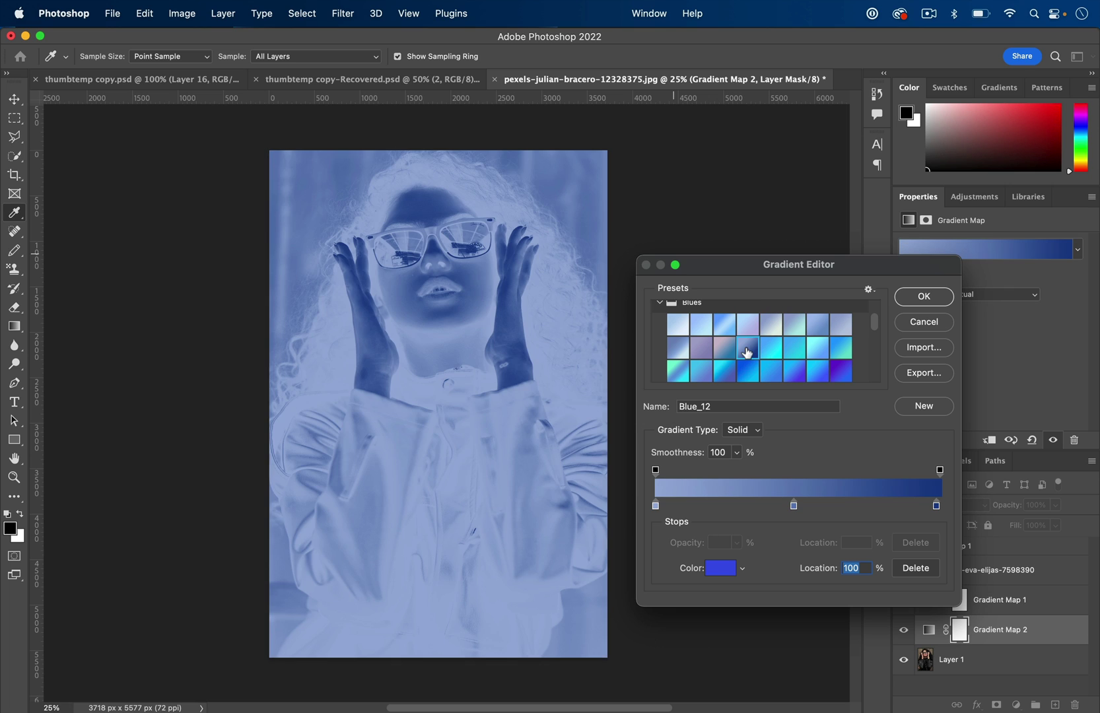
pyautogui.click(772, 348)
pyautogui.click(745, 371)
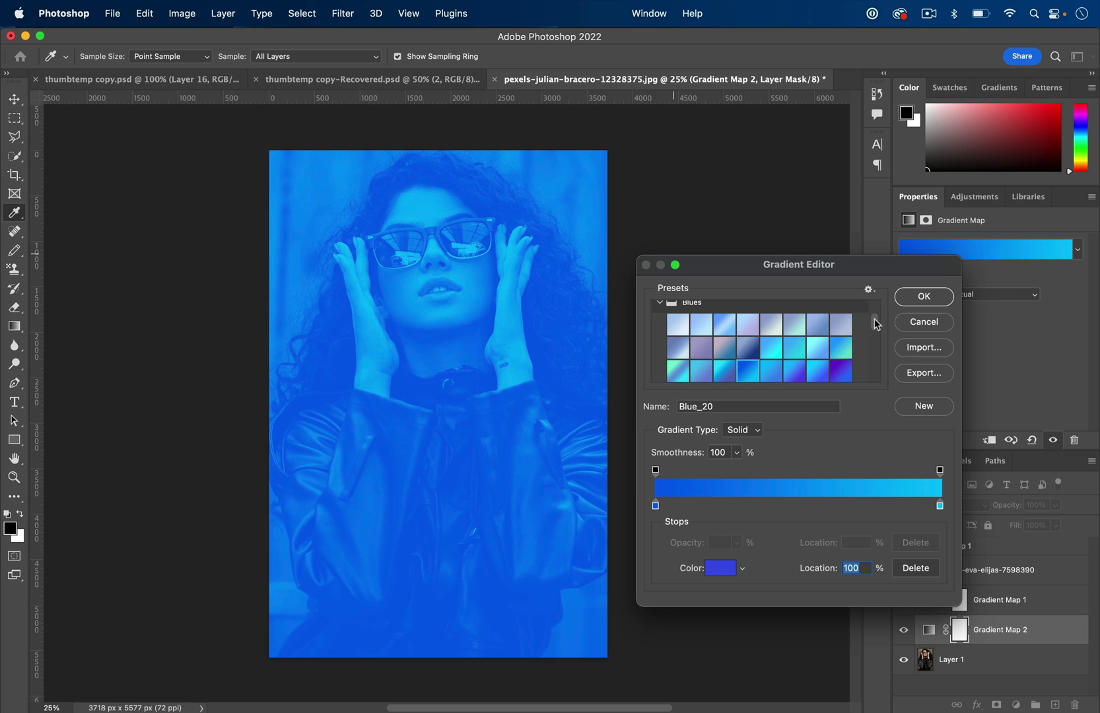
pyautogui.moveTo(875, 323); pyautogui.dragTo(873, 354)
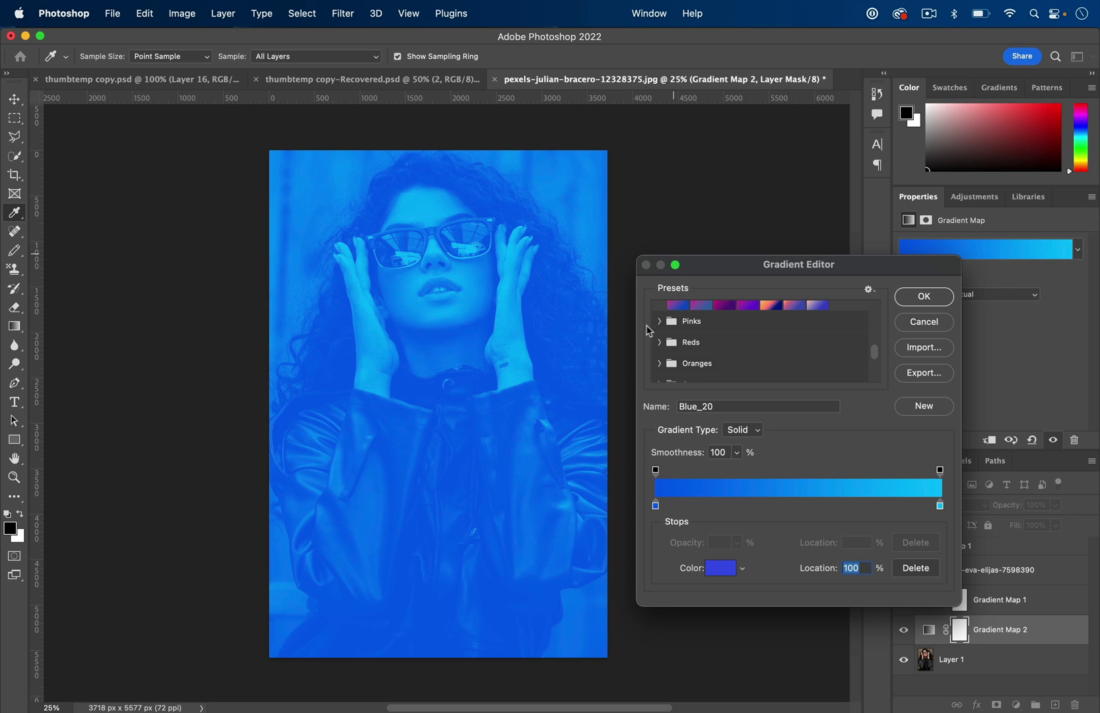
pyautogui.click(658, 322)
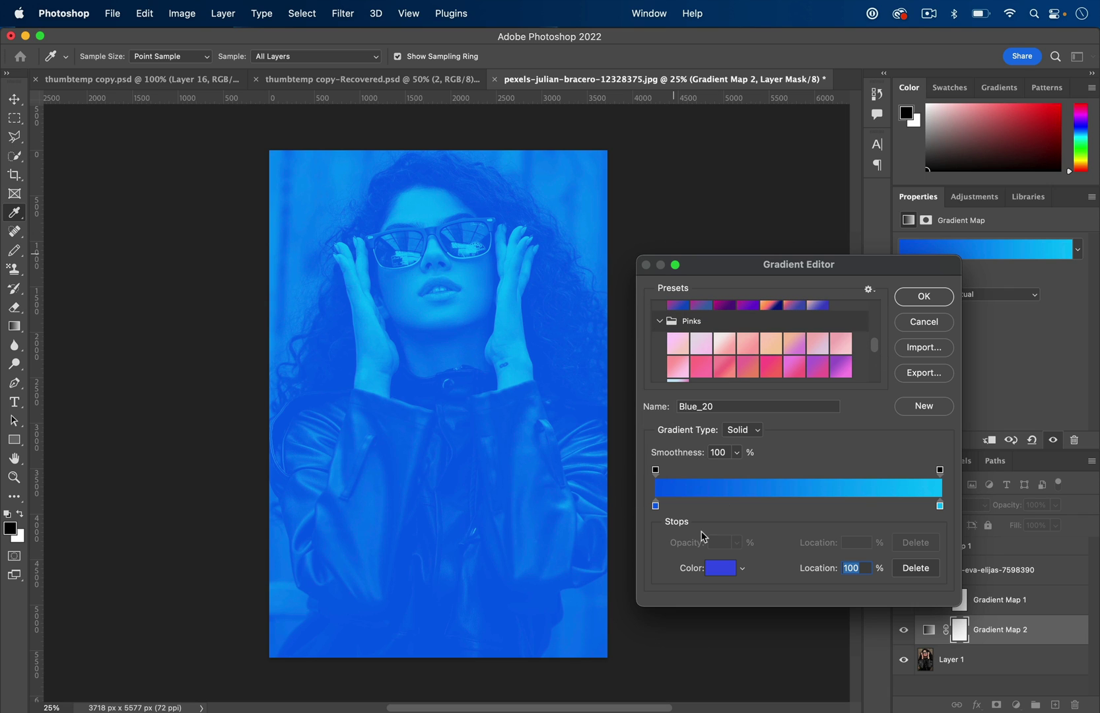
# Experiment with the colour stop positions and a purple-blue middle stop, then discard the change
pyautogui.moveTo(655, 505); pyautogui.dragTo(752, 512)
pyautogui.moveTo(939, 506)
pyautogui.mouseDown()
pyautogui.moveTo(852, 508)
pyautogui.moveTo(925, 506)
pyautogui.mouseUp()
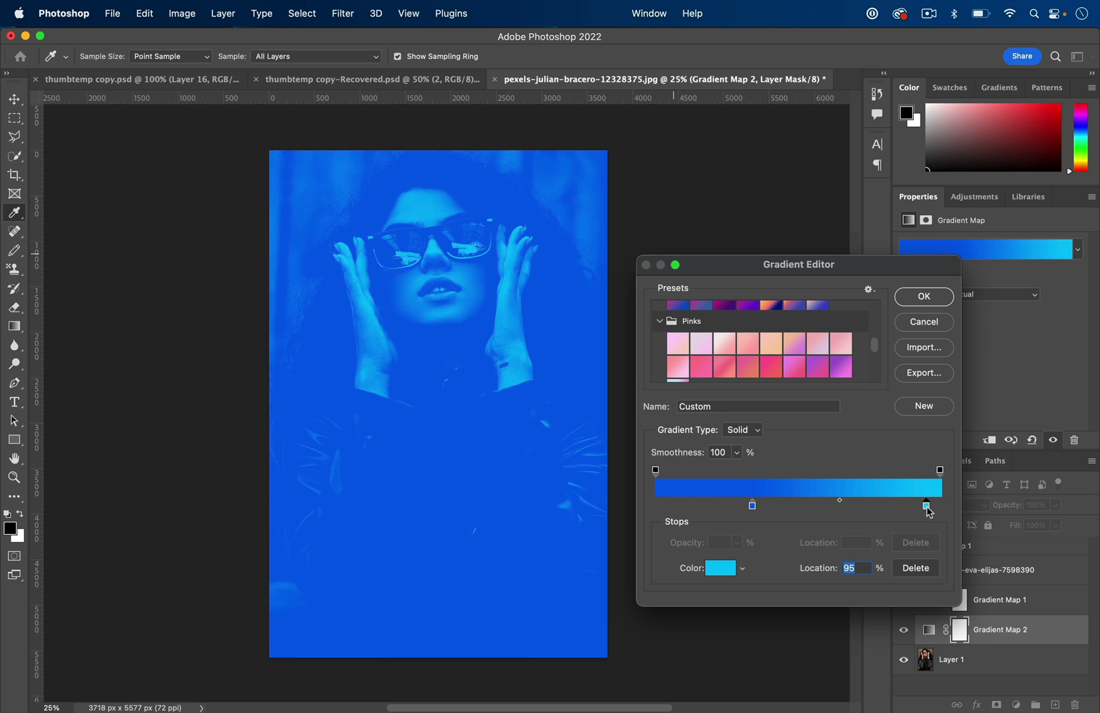
pyautogui.click(751, 506)
pyautogui.moveTo(751, 506); pyautogui.dragTo(695, 506)
pyautogui.doubleClick(787, 506)
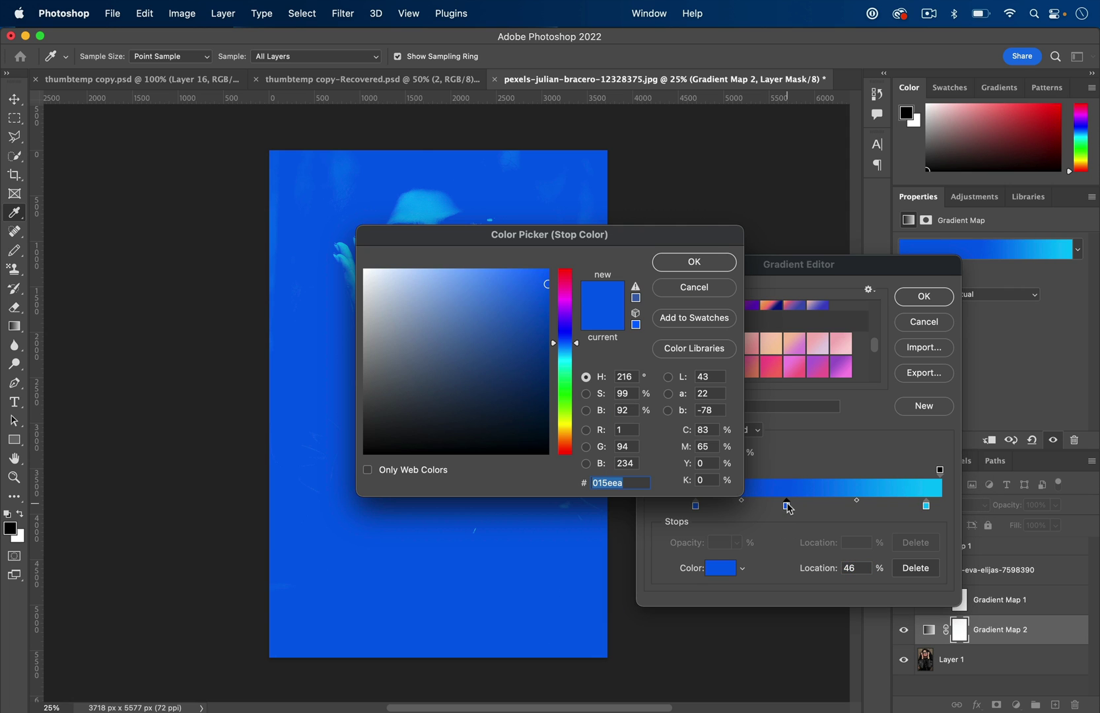
pyautogui.moveTo(569, 329); pyautogui.dragTo(489, 277)
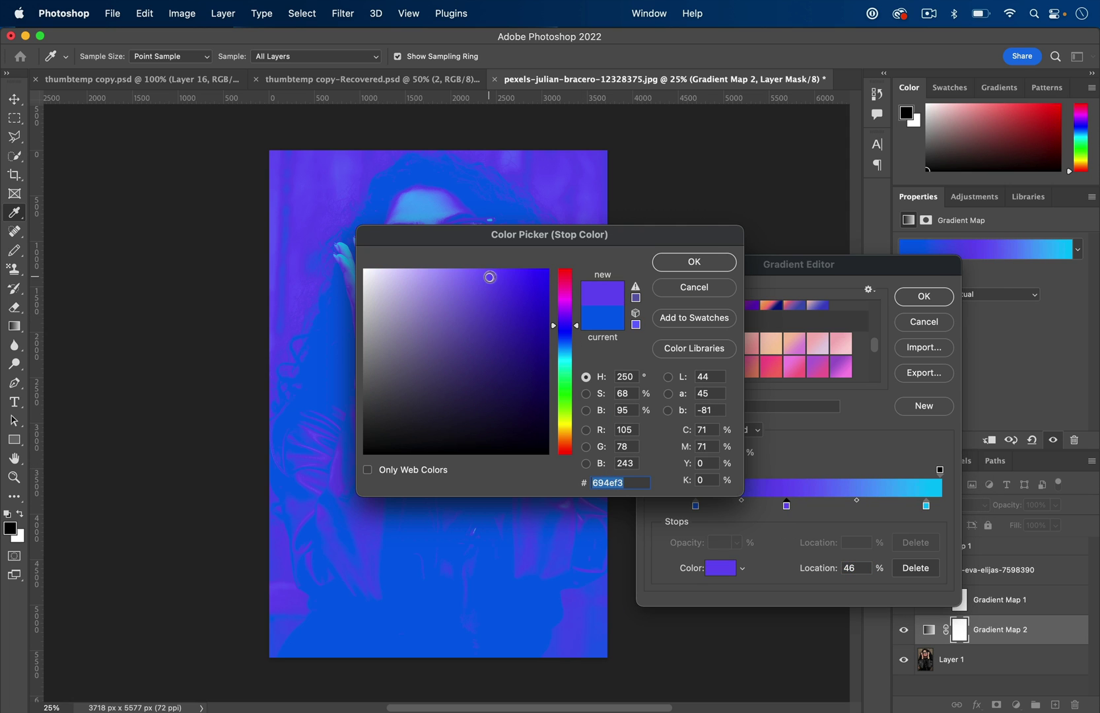
pyautogui.click(700, 287)
pyautogui.moveTo(696, 505); pyautogui.dragTo(647, 506)
# Delete the 46% middle stop, add a colour stop at 20%, and confirm the gradient
pyautogui.click(786, 506)
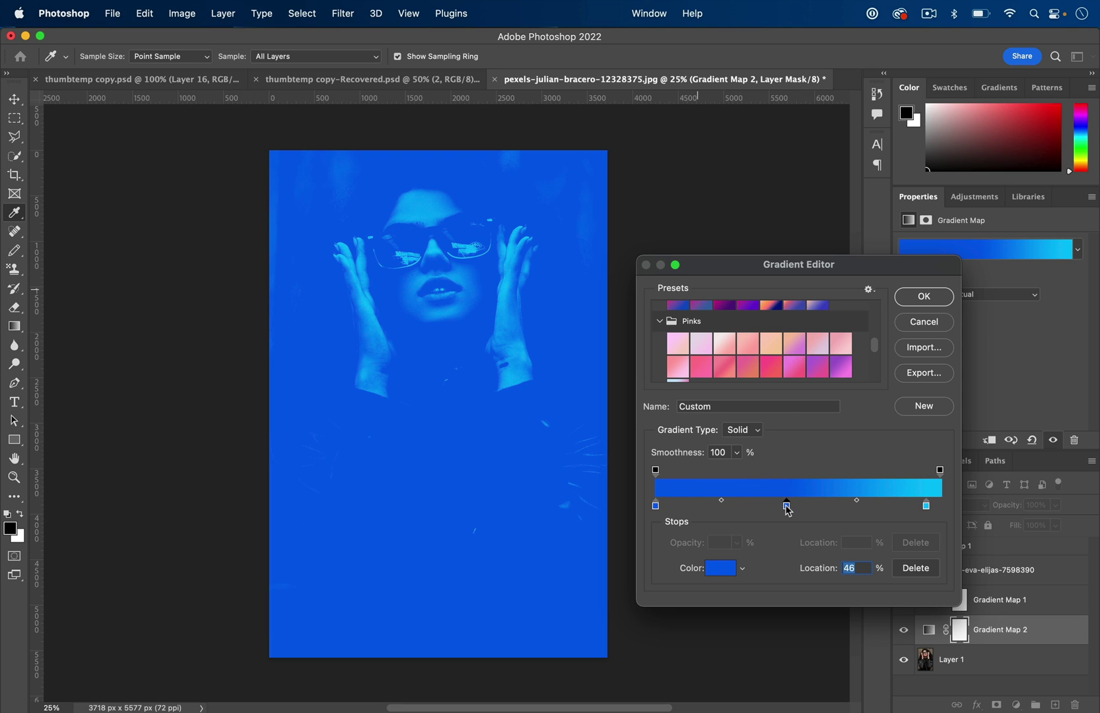
pyautogui.press('BackSpace')
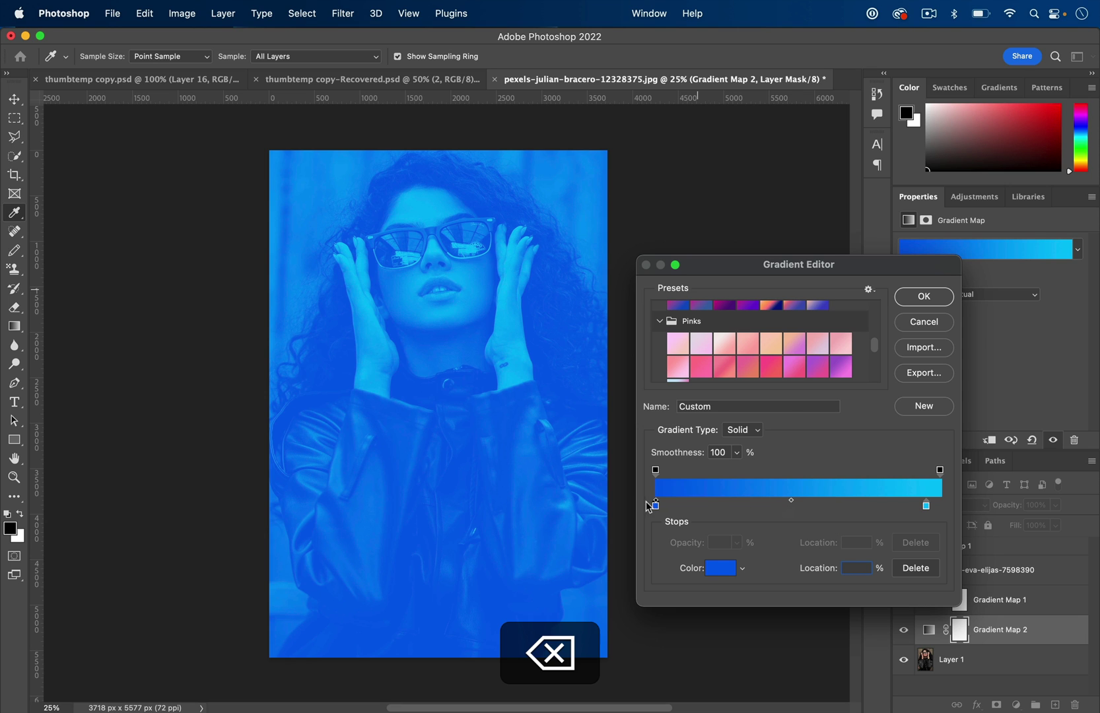
pyautogui.moveTo(794, 503); pyautogui.dragTo(728, 510)
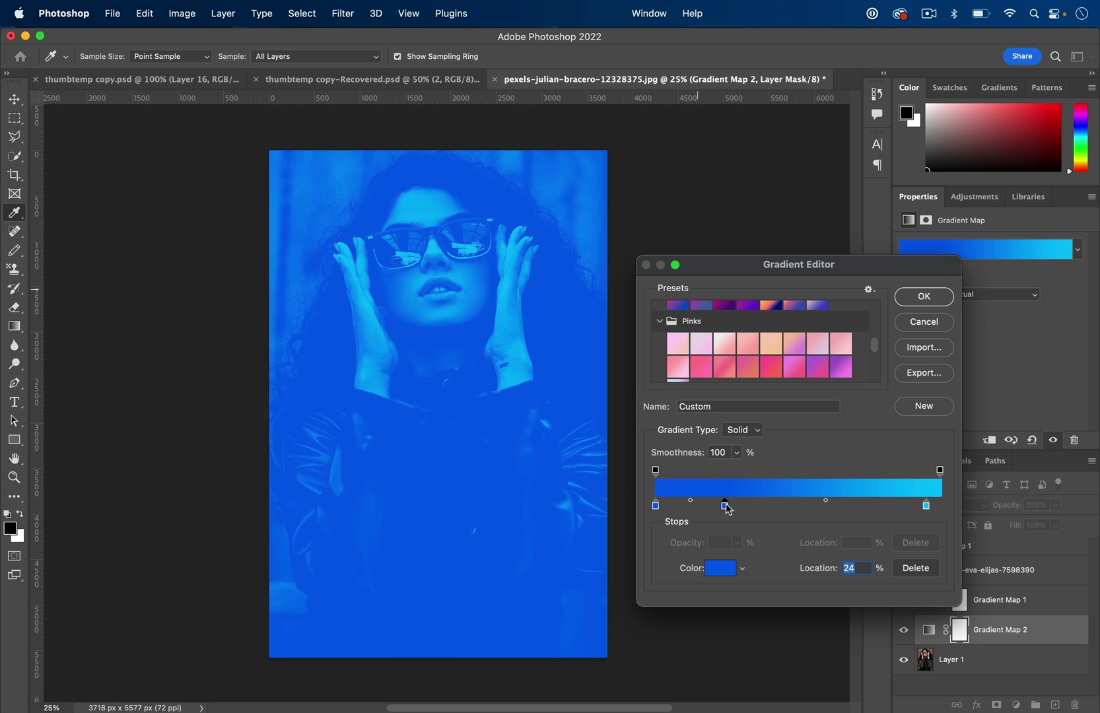
pyautogui.press('BackSpace')
pyautogui.click(712, 506)
pyautogui.click(938, 300)
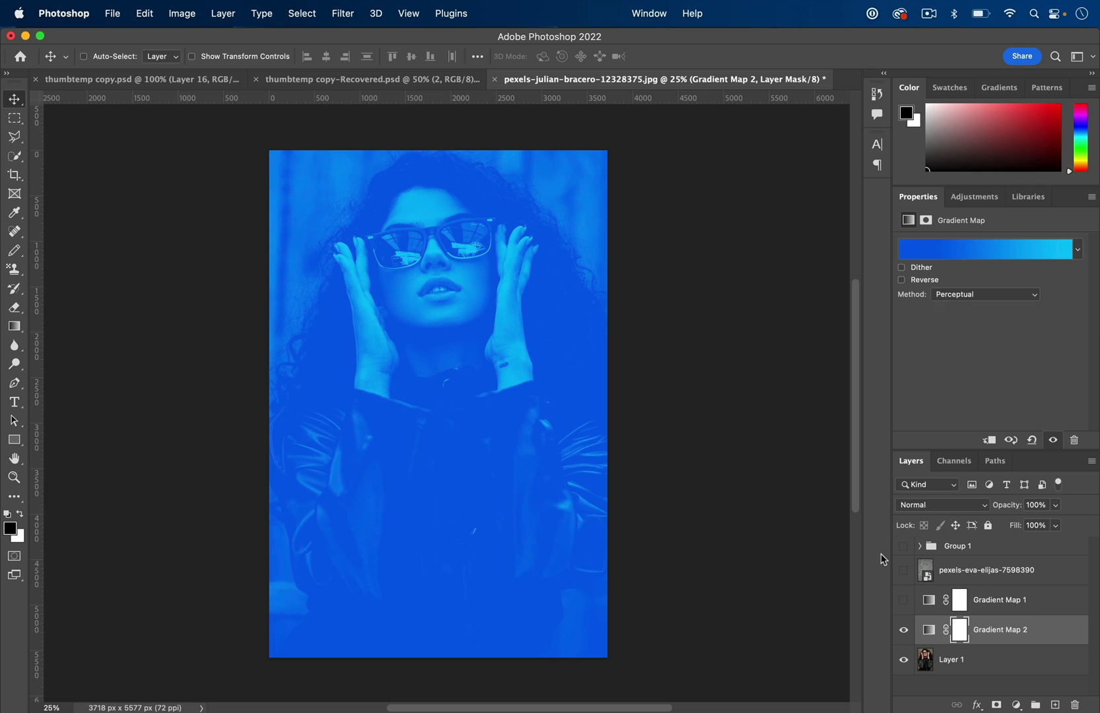
# Drag pexels-eva-elijas-7598390.jpg from the Downloads stack onto the canvas
pyautogui.moveTo(802, 689)
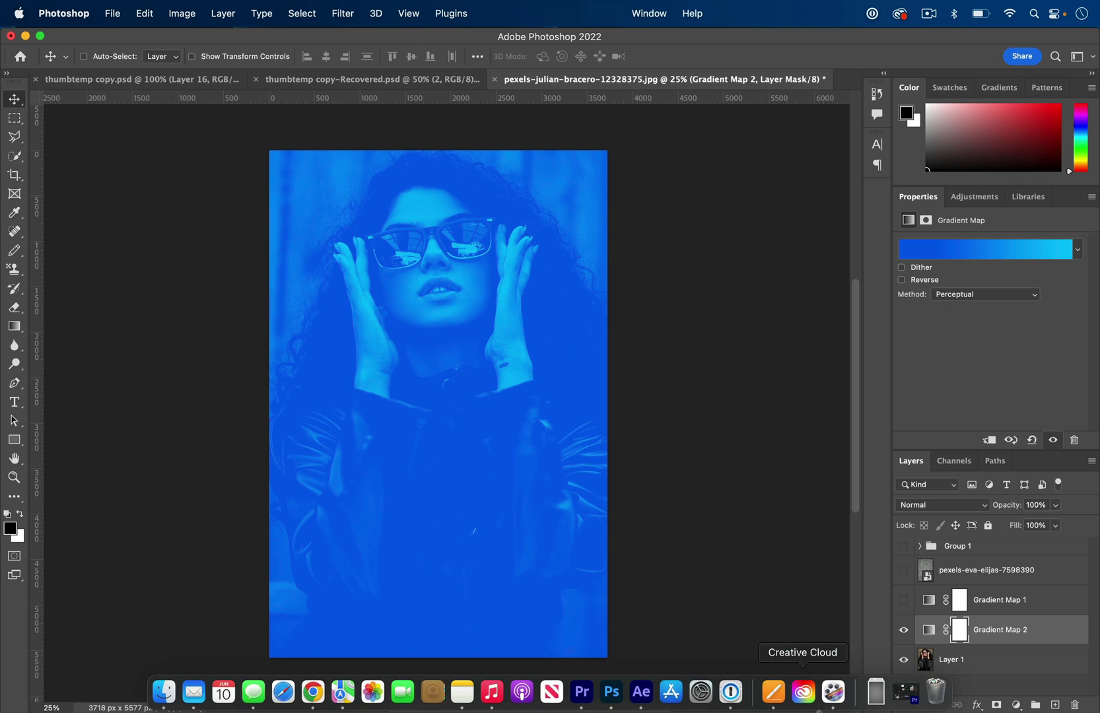
pyautogui.click(880, 697)
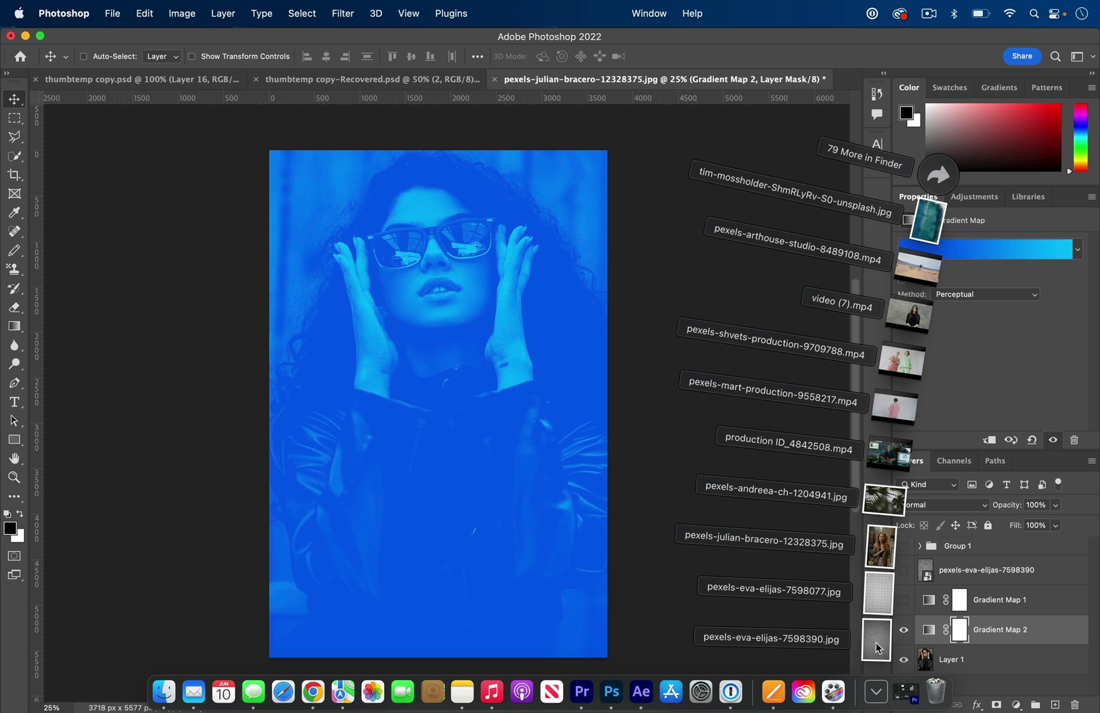
pyautogui.moveTo(877, 648); pyautogui.dragTo(392, 392)
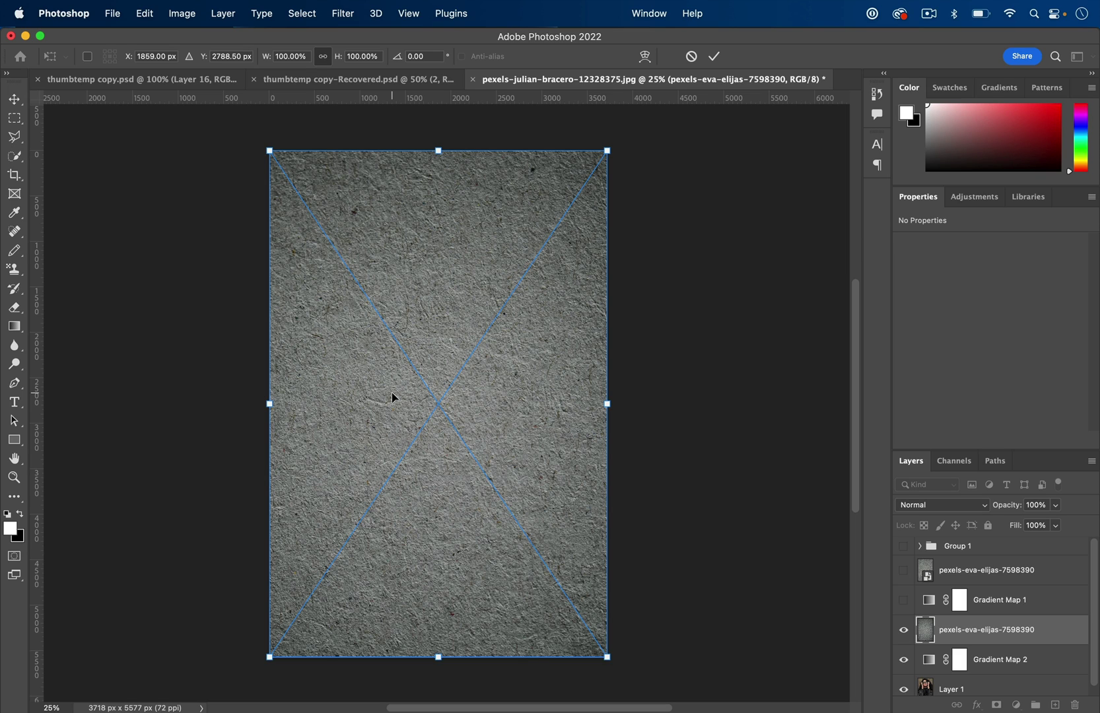
# Commit the placed texture, then scale it to 163.78% and rotate it 1.24°
pyautogui.press('Return')
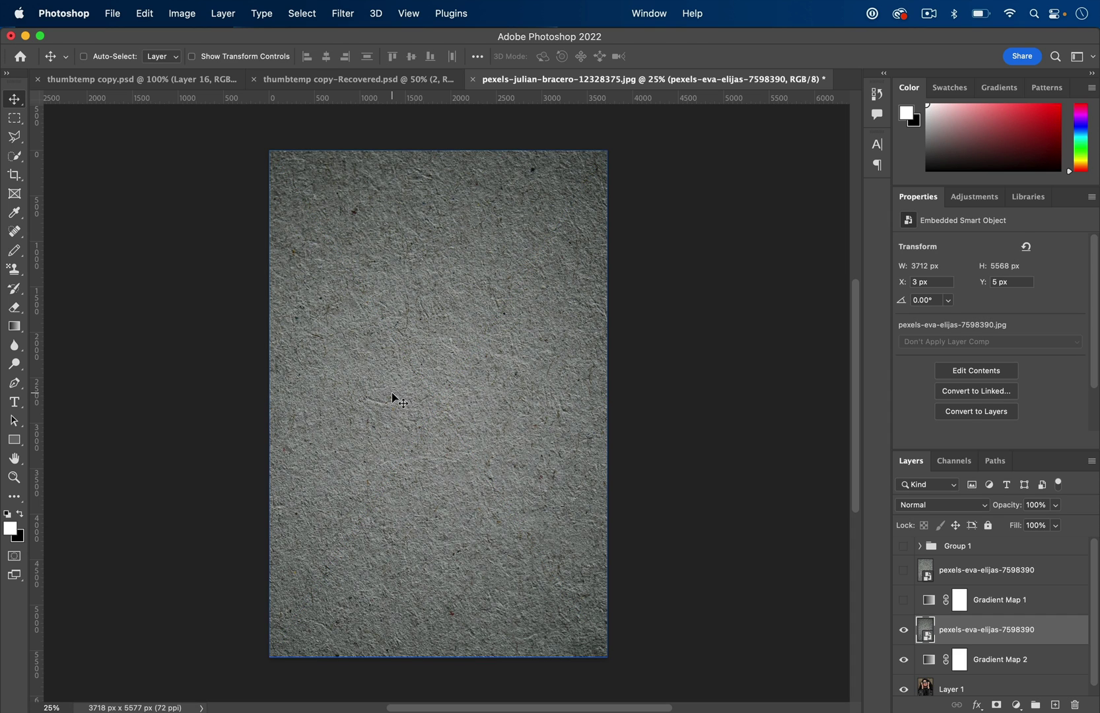
pyautogui.press('super+t')
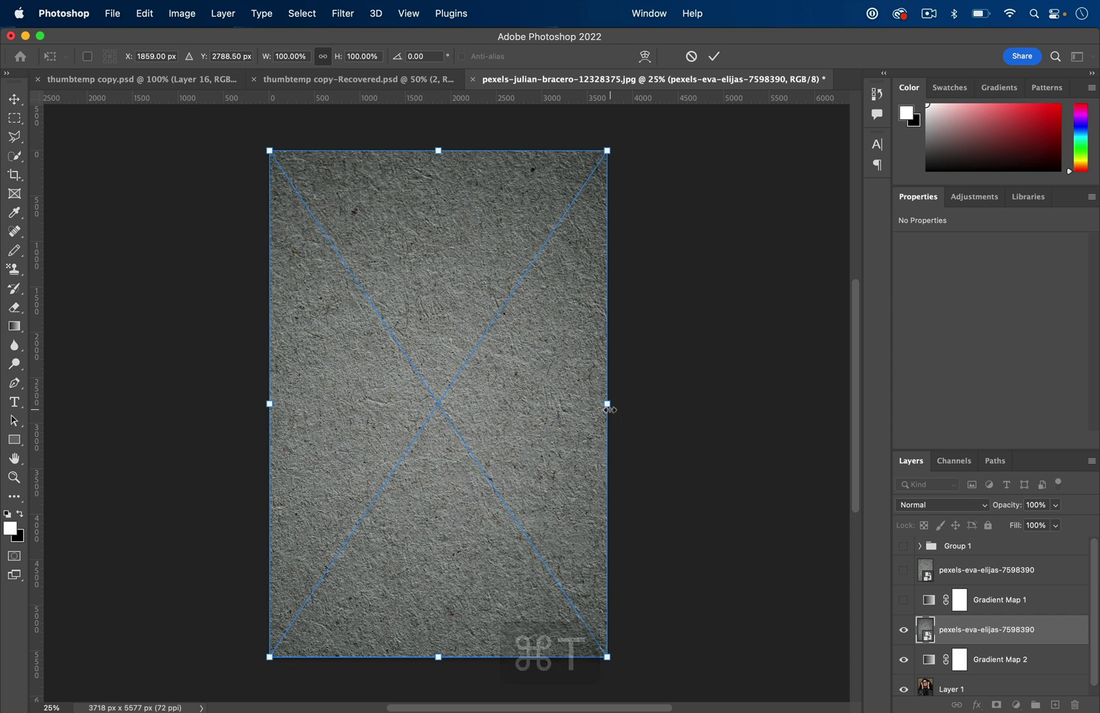
pyautogui.moveTo(609, 409)
pyautogui.mouseDown()
pyautogui.moveTo(822, 406)
pyautogui.moveTo(551, 404)
pyautogui.moveTo(619, 404)
pyautogui.mouseUp()
pyautogui.moveTo(747, 334)
pyautogui.mouseDown()
pyautogui.moveTo(713, 553)
pyautogui.moveTo(740, 320)
pyautogui.moveTo(744, 340)
pyautogui.mouseUp()
pyautogui.press('shift')
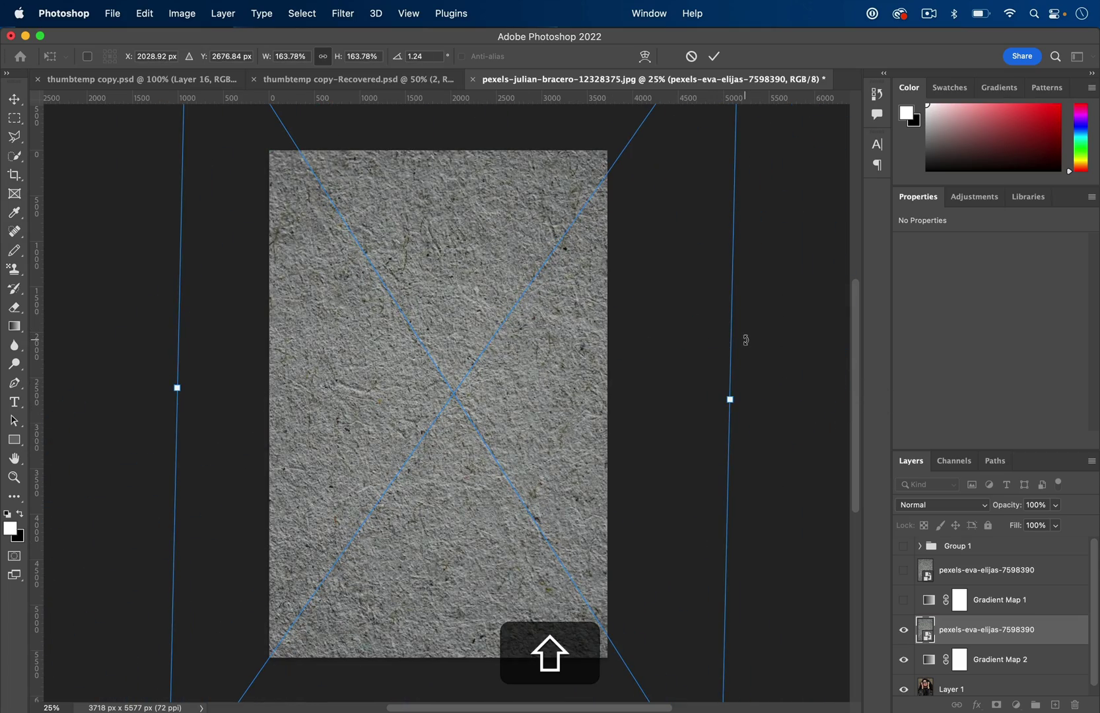
pyautogui.press('Return')
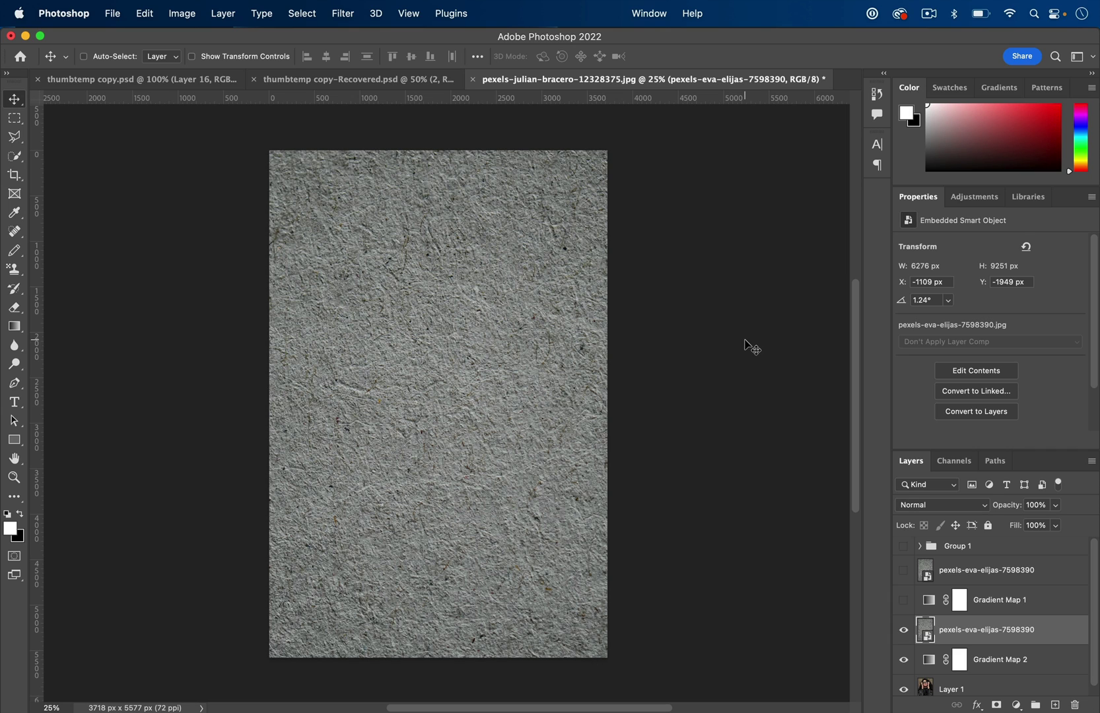
# Apply Levels to the texture with midtone 0.51 and output levels 25 to 224
pyautogui.click(192, 14)
pyautogui.moveTo(210, 61)
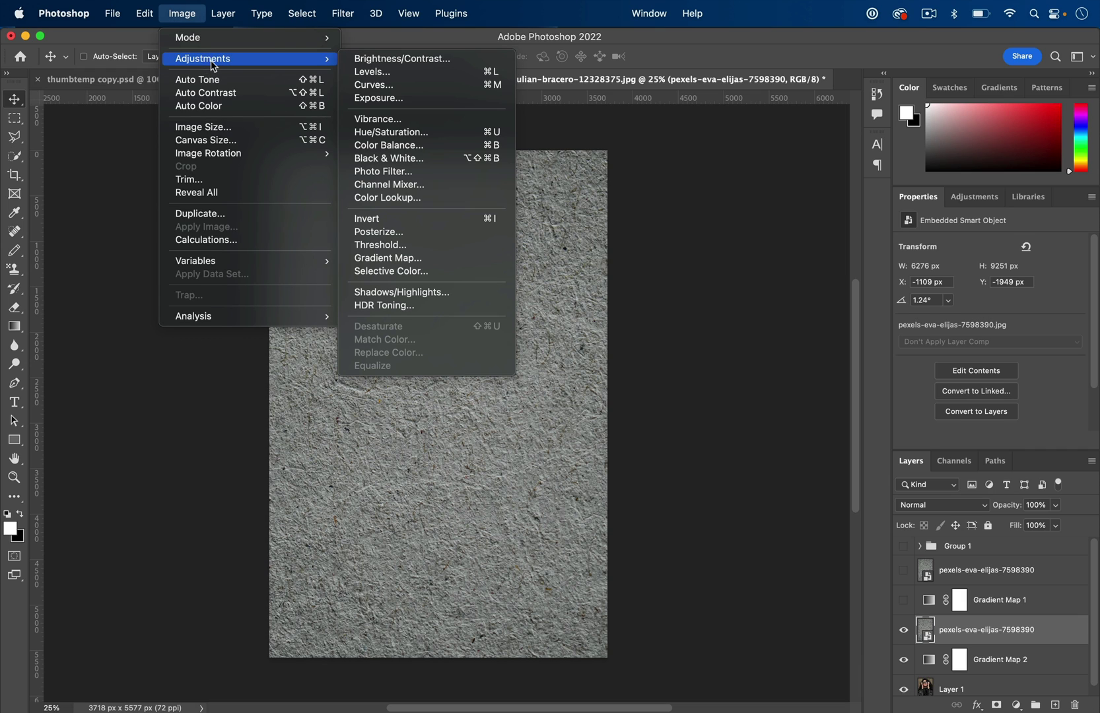
pyautogui.click(370, 70)
pyautogui.moveTo(538, 165); pyautogui.dragTo(755, 164)
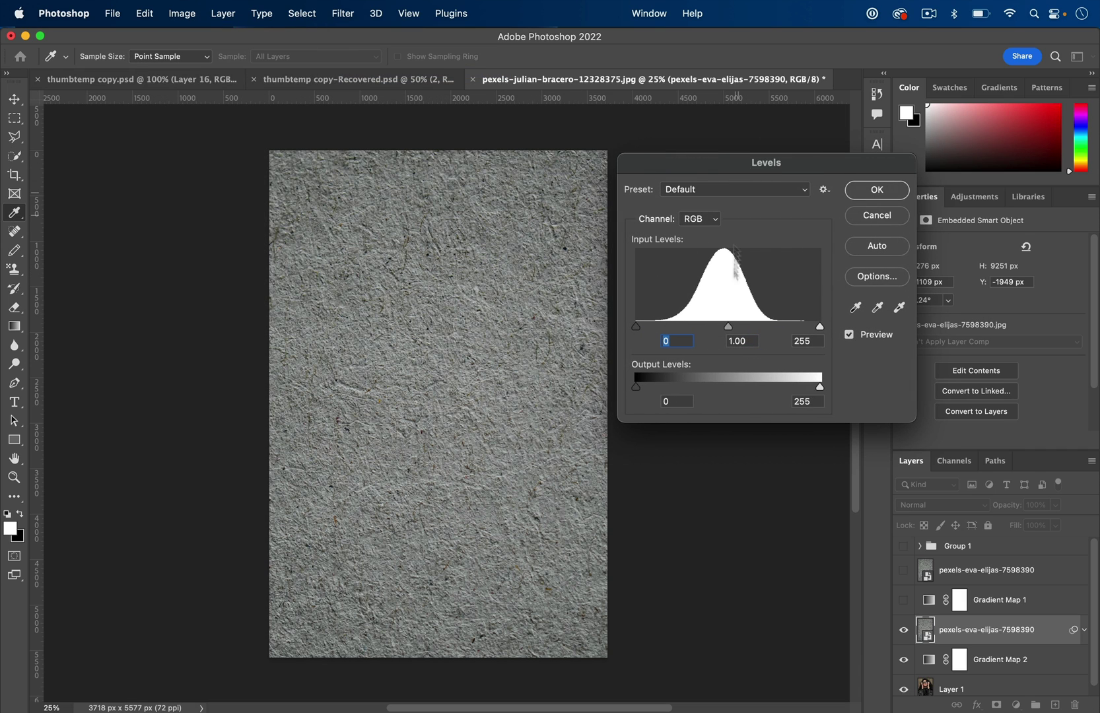
pyautogui.moveTo(728, 327); pyautogui.dragTo(765, 324)
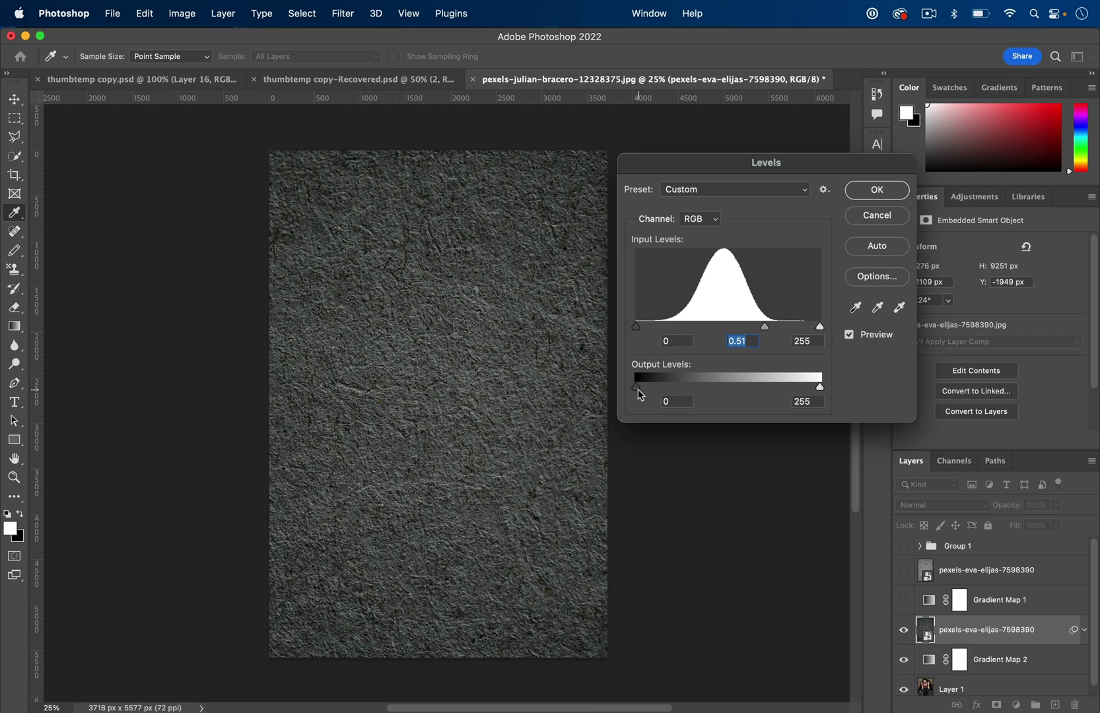
pyautogui.moveTo(637, 387); pyautogui.dragTo(671, 387)
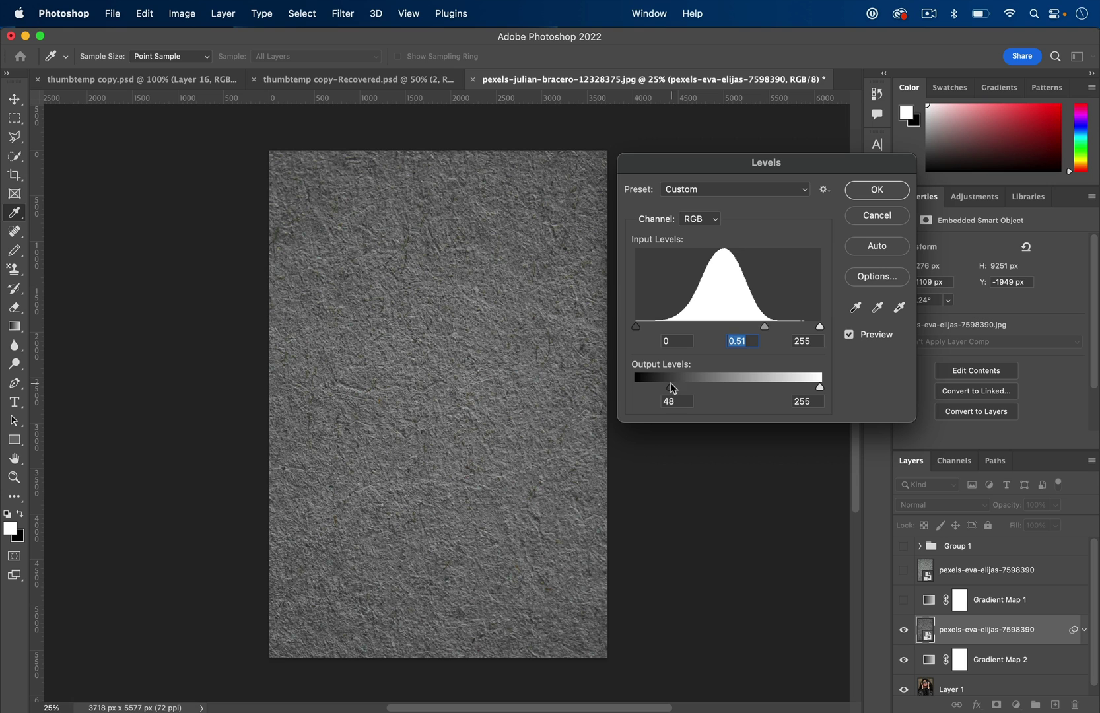
pyautogui.moveTo(820, 387)
pyautogui.mouseDown()
pyautogui.moveTo(766, 385)
pyautogui.moveTo(798, 387)
pyautogui.mouseUp()
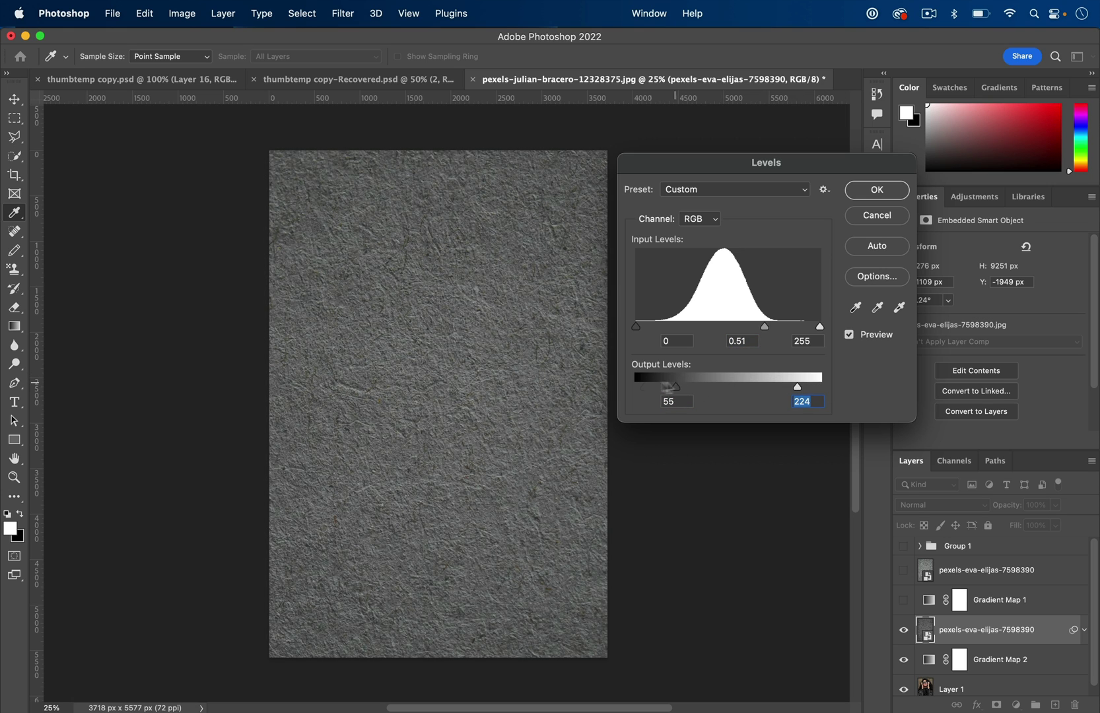
pyautogui.moveTo(668, 387)
pyautogui.mouseDown()
pyautogui.moveTo(641, 388)
pyautogui.moveTo(653, 387)
pyautogui.mouseUp()
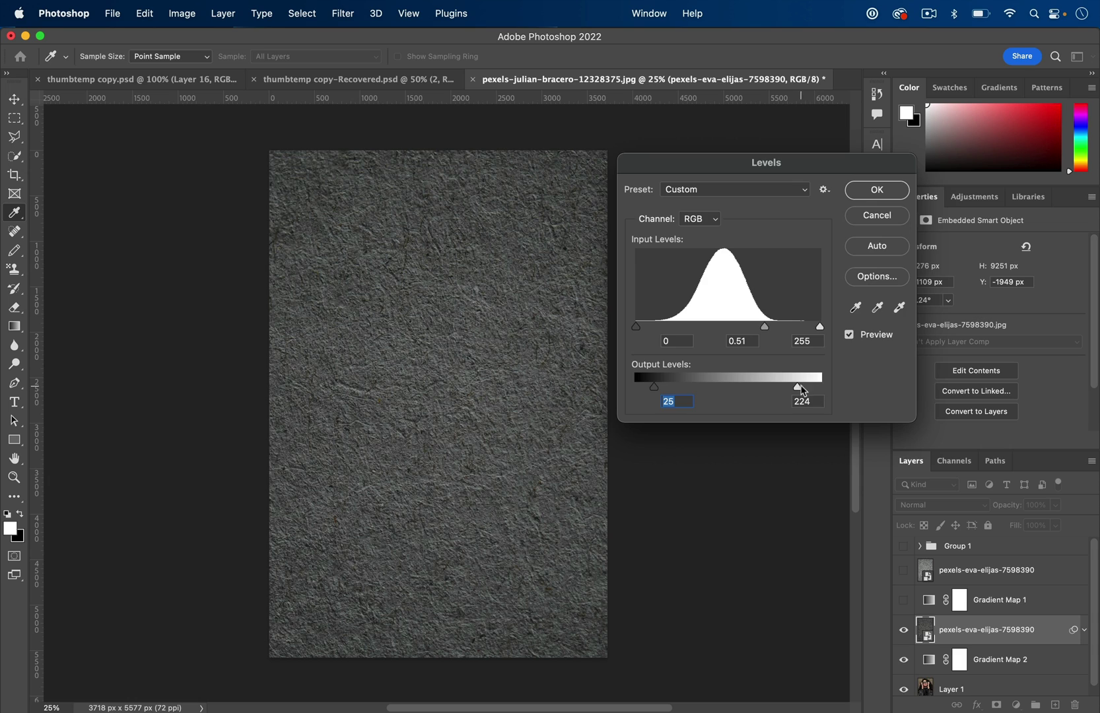
pyautogui.click(891, 192)
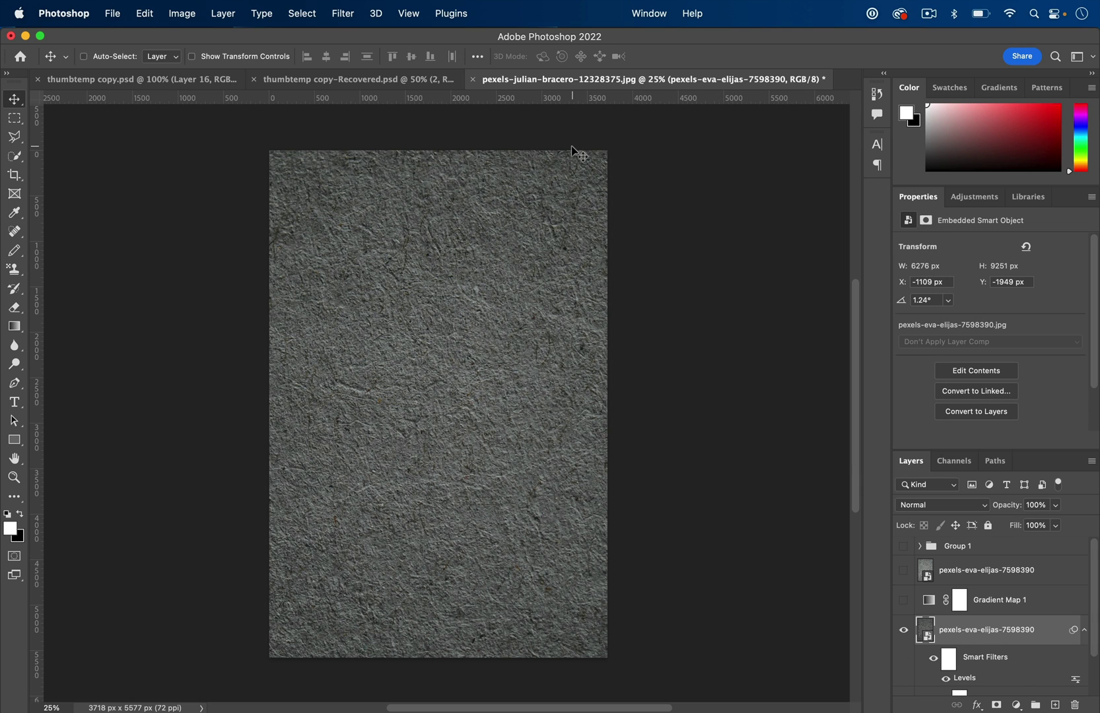
# Apply Hue/Saturation to the texture with saturation -100 and lightness +3
pyautogui.click(193, 11)
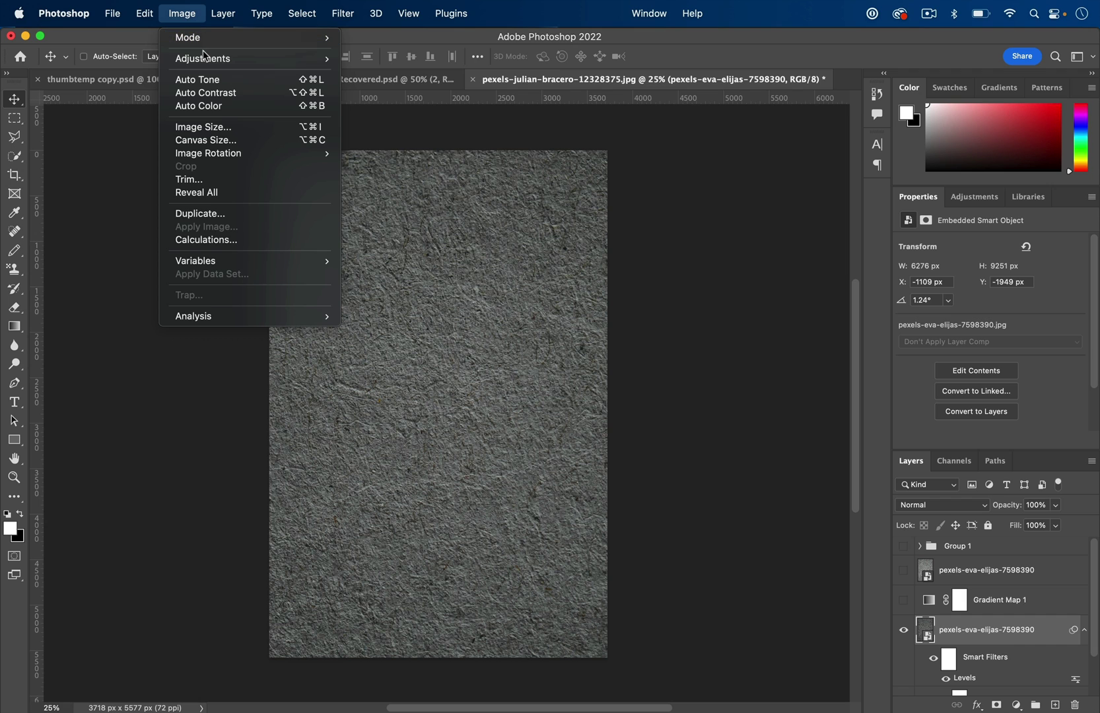
pyautogui.moveTo(205, 58)
pyautogui.click(415, 133)
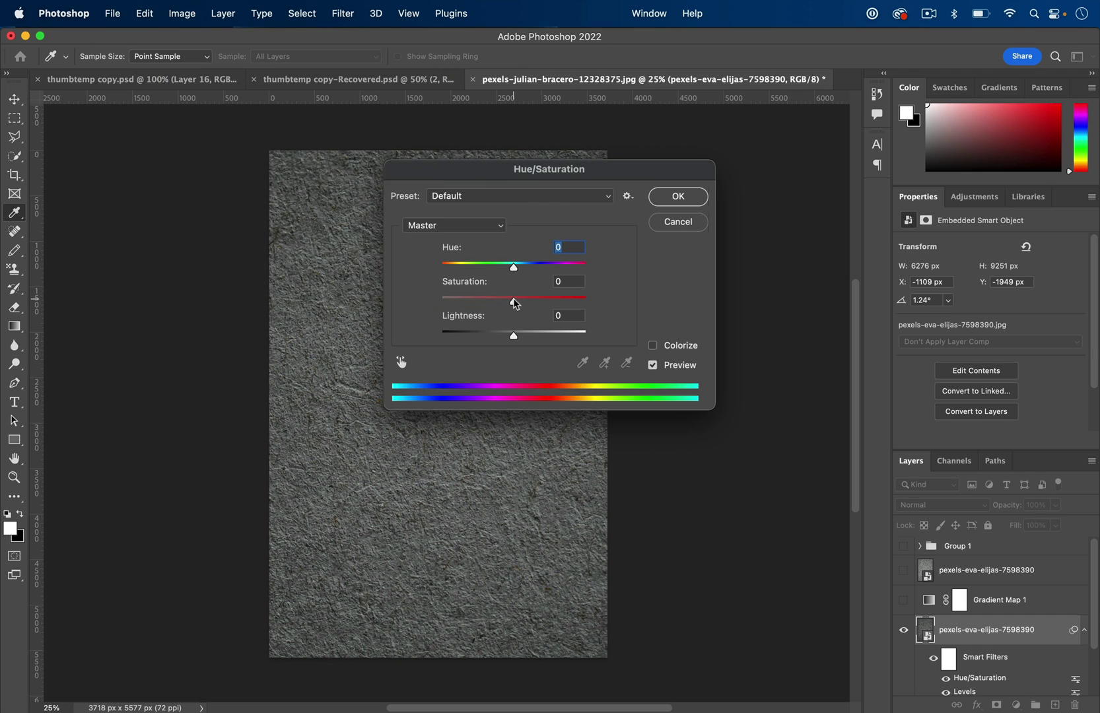
pyautogui.moveTo(515, 304); pyautogui.dragTo(409, 294)
pyautogui.moveTo(481, 166); pyautogui.dragTo(639, 174)
pyautogui.moveTo(668, 339)
pyautogui.mouseDown()
pyautogui.moveTo(679, 342)
pyautogui.moveTo(671, 348)
pyautogui.mouseUp()
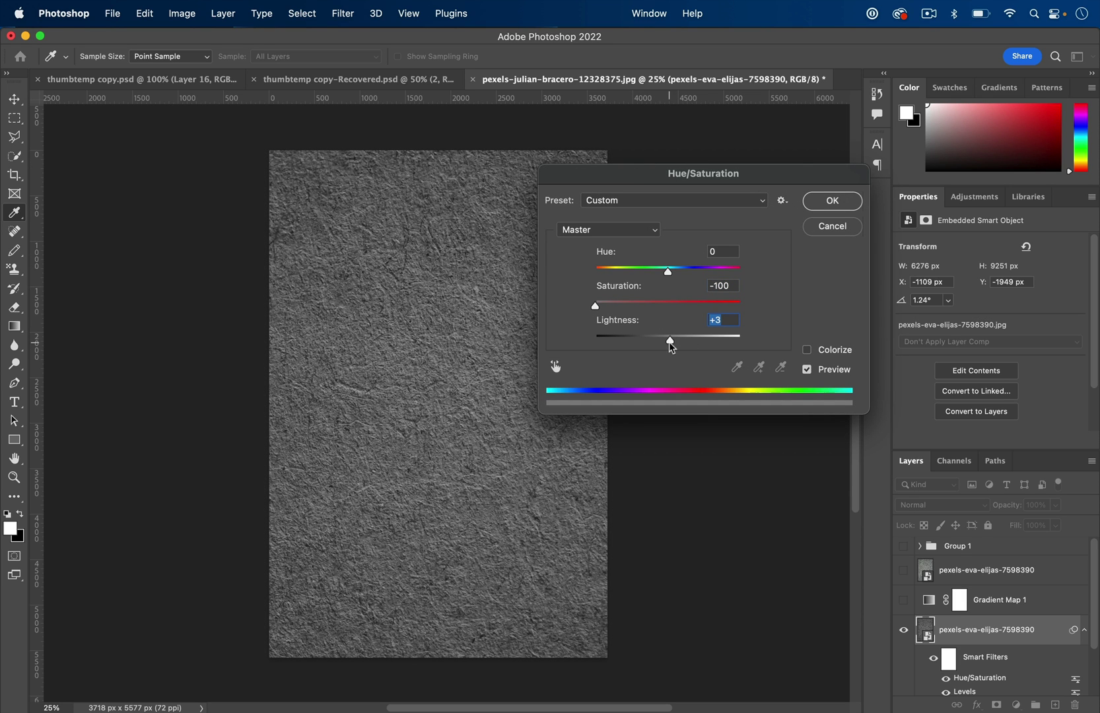
pyautogui.click(845, 203)
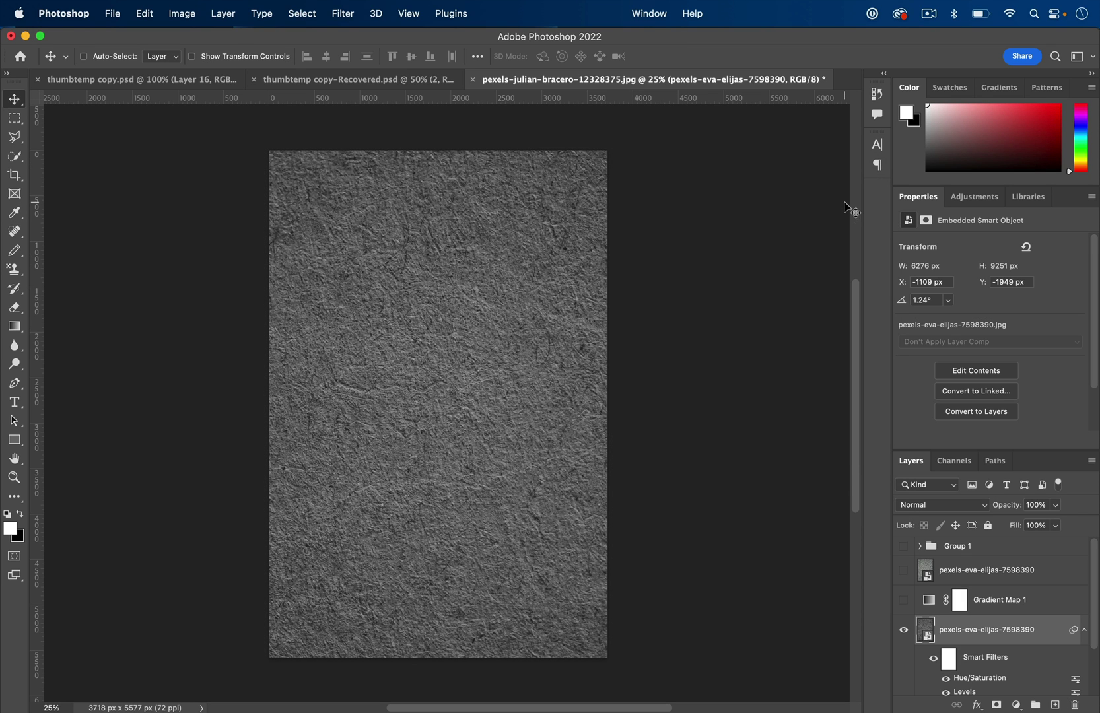
pyautogui.scroll(-2, 1038, 554)
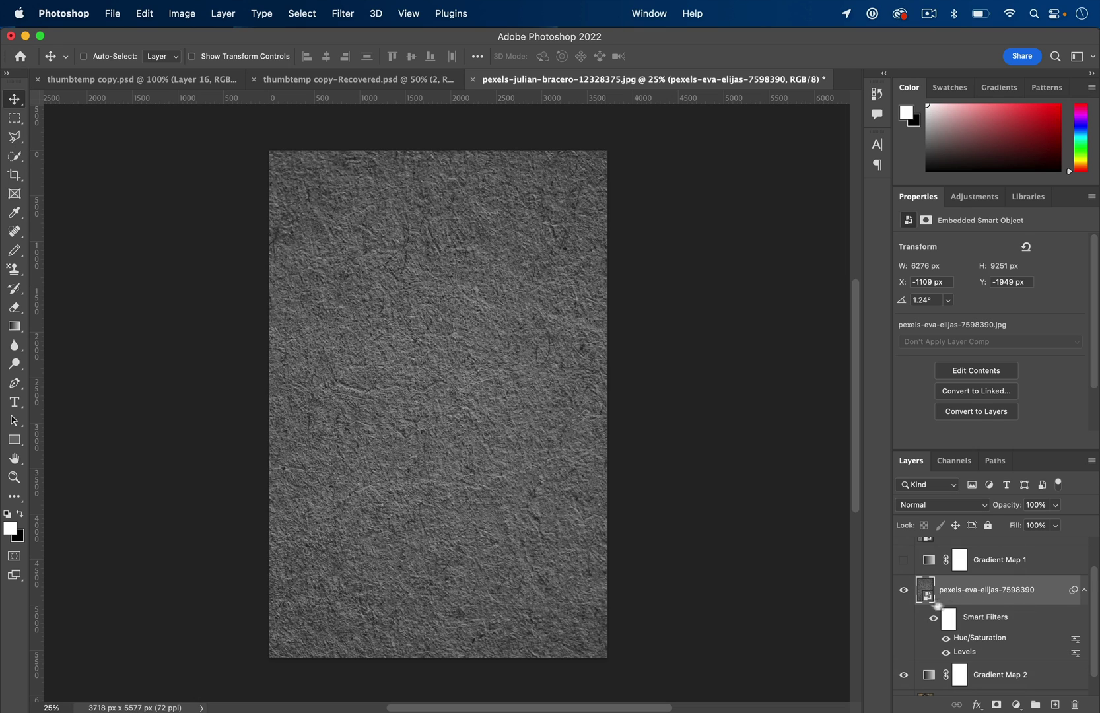
pyautogui.scroll(-1, 970, 617)
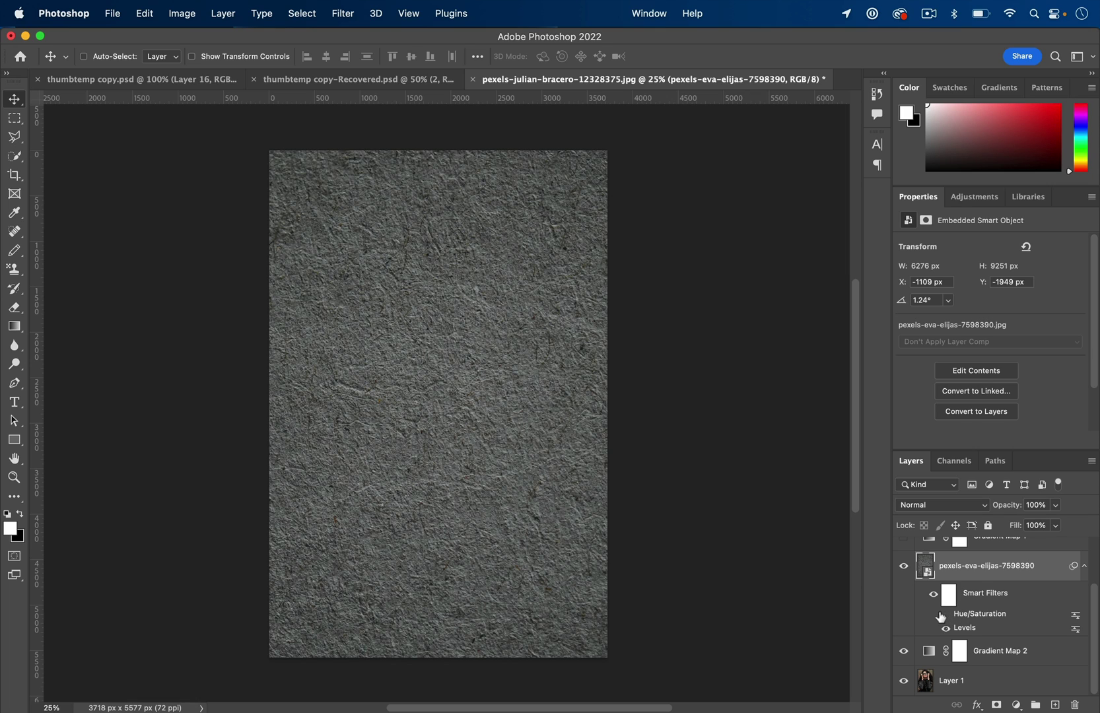
pyautogui.doubleClick(974, 619)
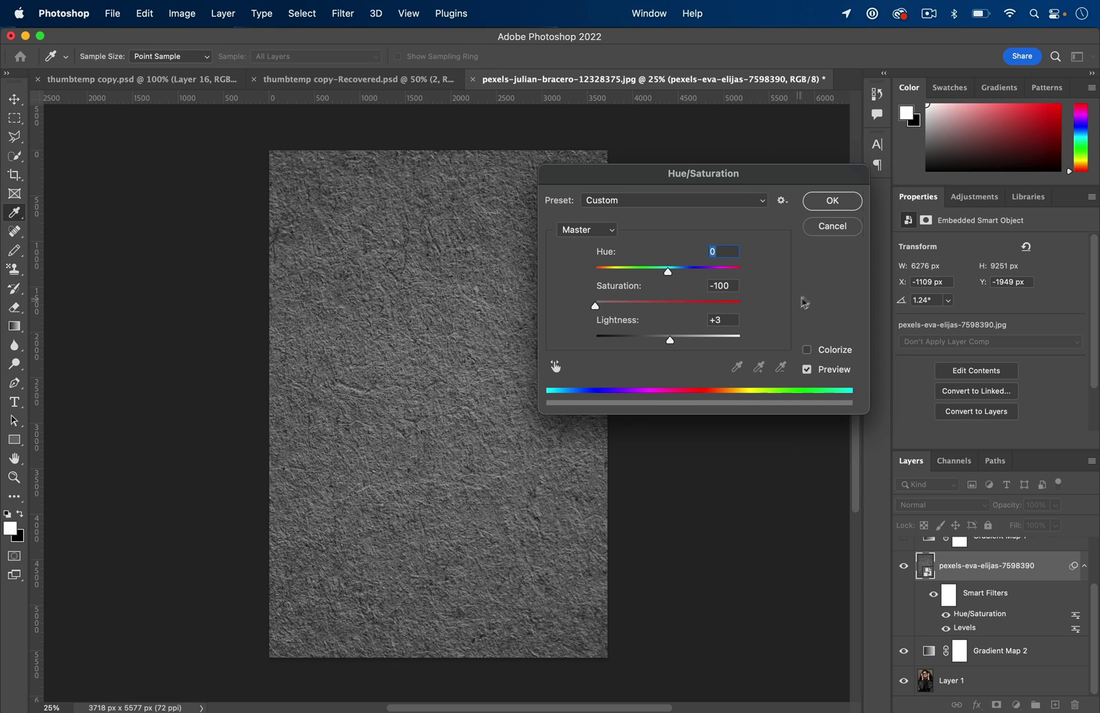
pyautogui.click(828, 225)
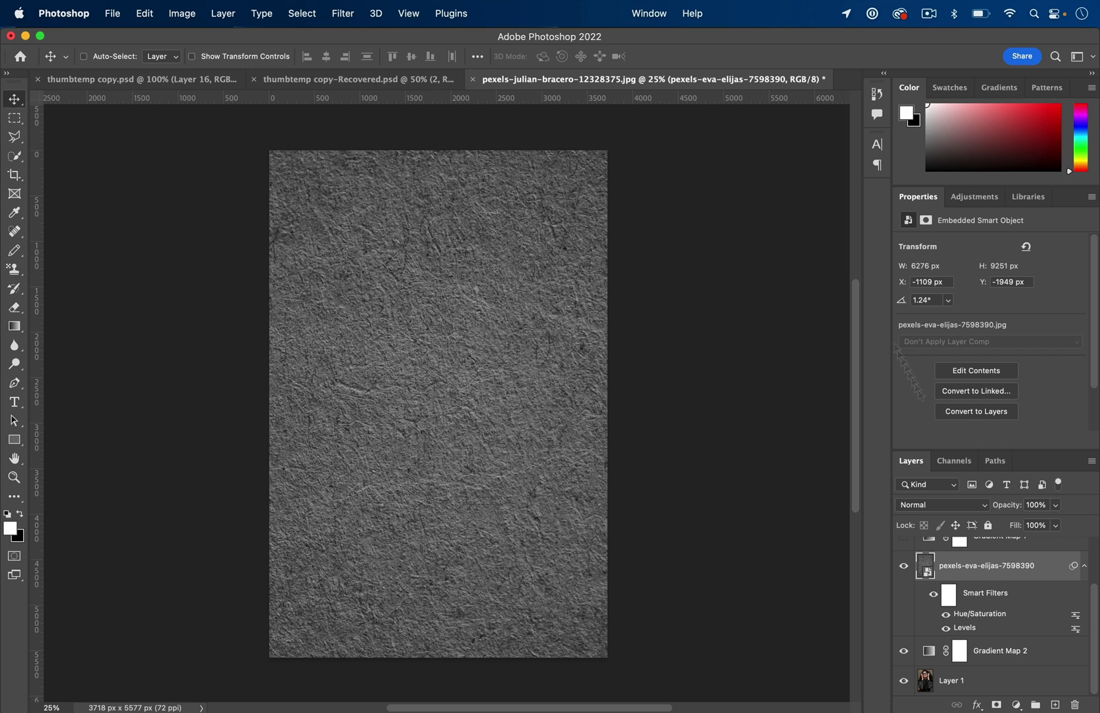
pyautogui.rightClick(971, 572)
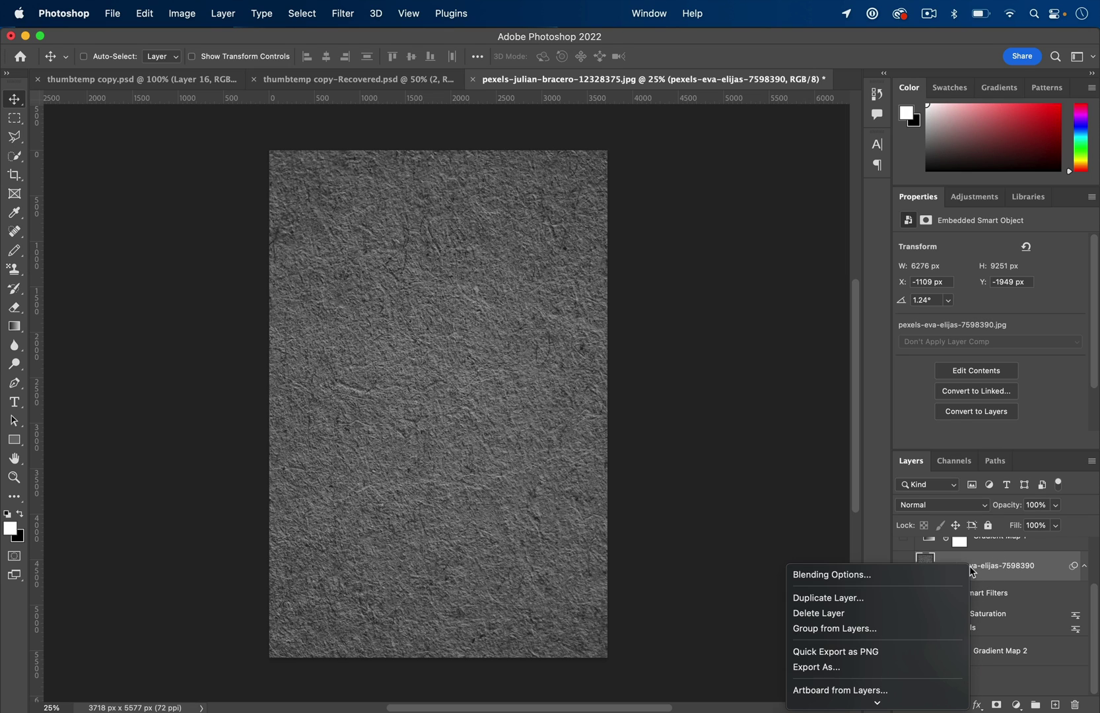
pyautogui.moveTo(888, 702)
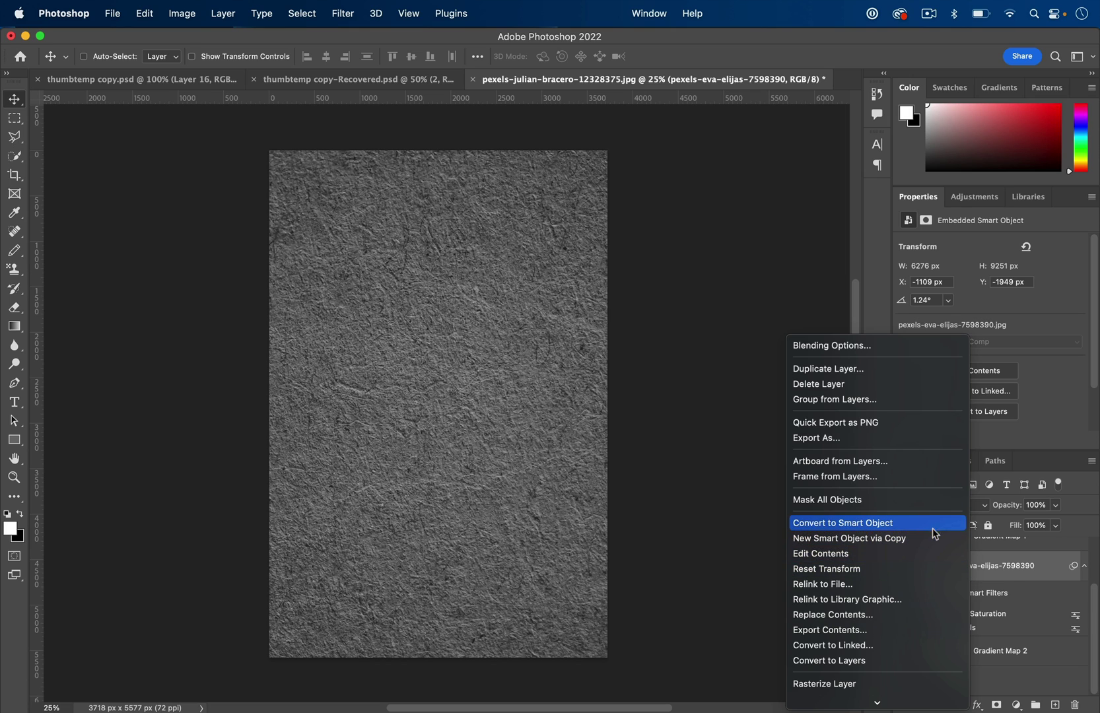
pyautogui.click(1012, 584)
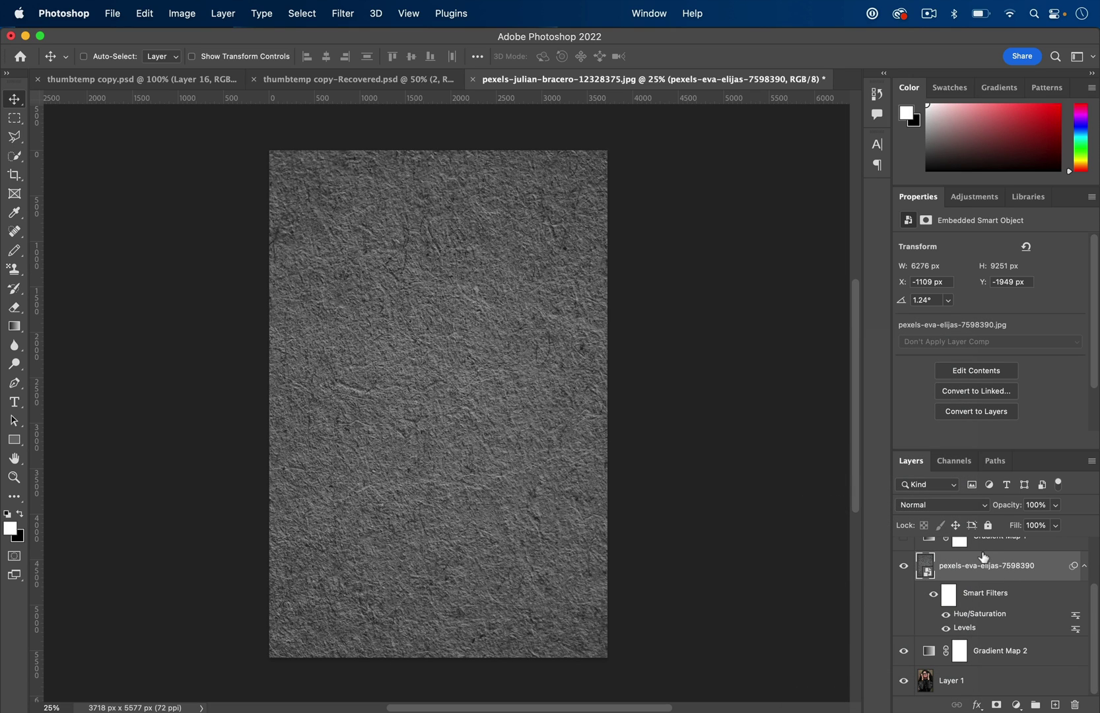
# Keep the texture layer's blend mode Normal and lower its opacity to about 25%
pyautogui.click(954, 505)
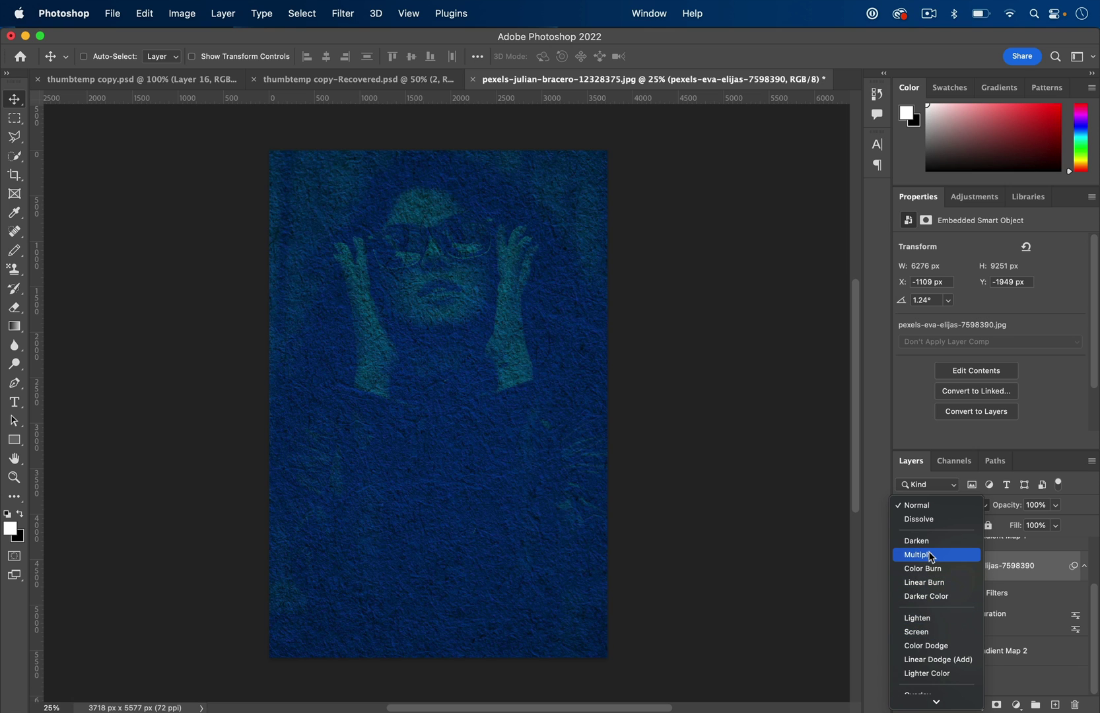
pyautogui.click(916, 505)
pyautogui.click(1056, 505)
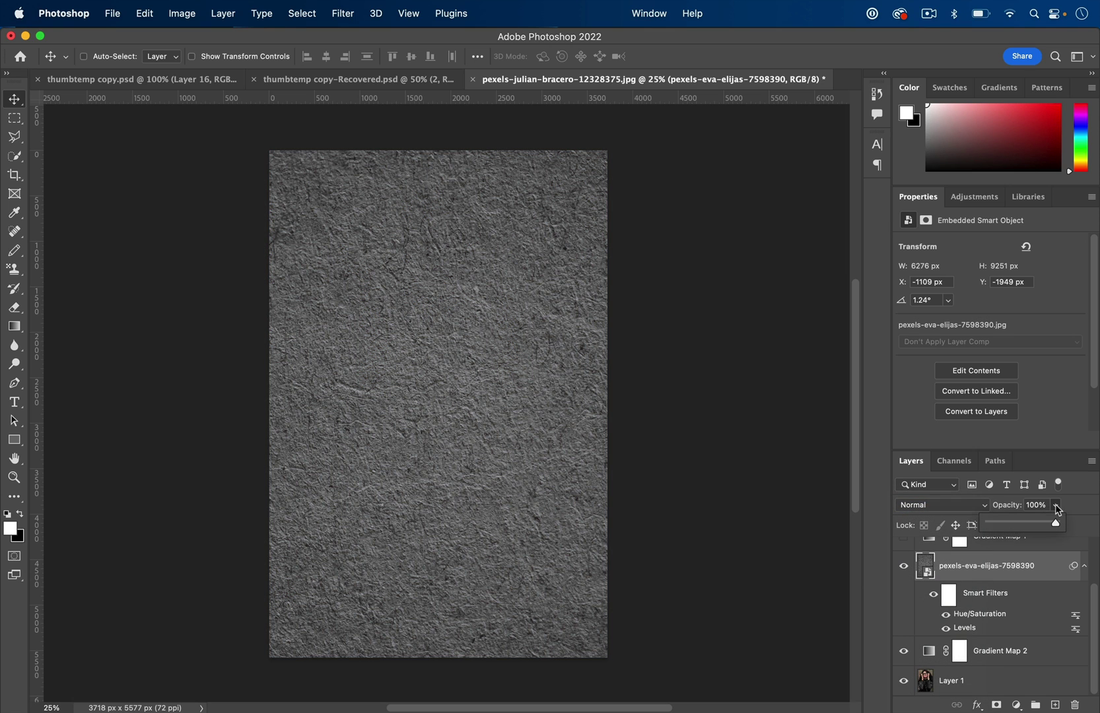
pyautogui.click(1014, 527)
pyautogui.moveTo(1015, 528); pyautogui.dragTo(1009, 527)
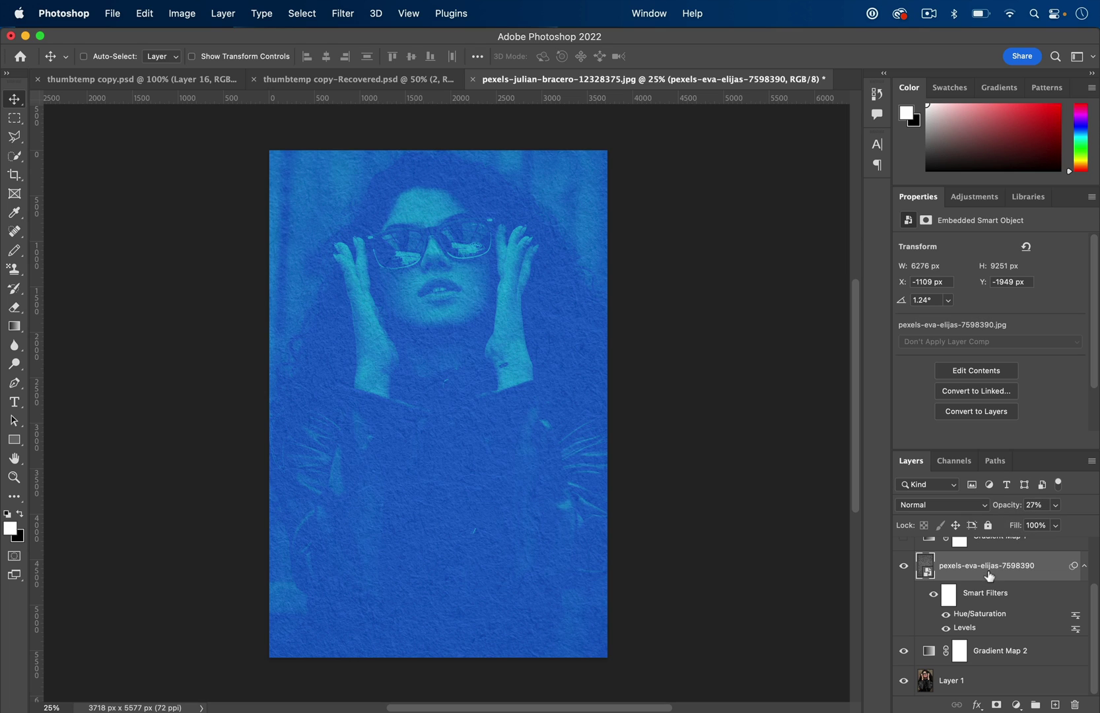
pyautogui.scroll(2, 988, 576)
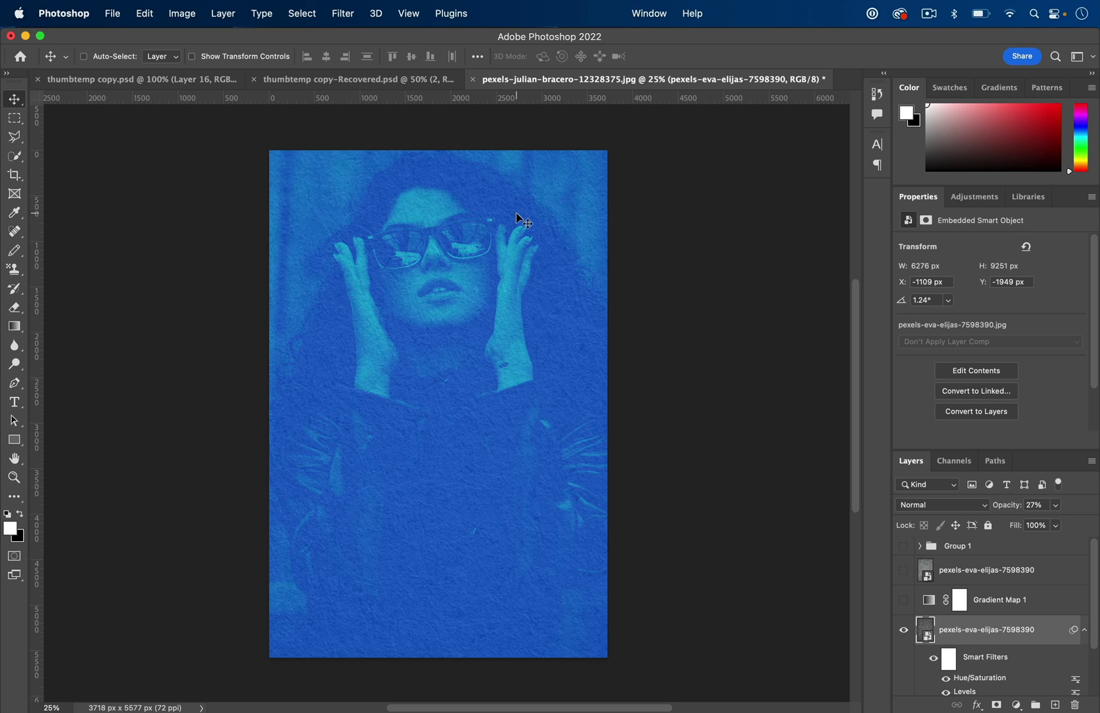
pyautogui.scroll(-2, 1040, 625)
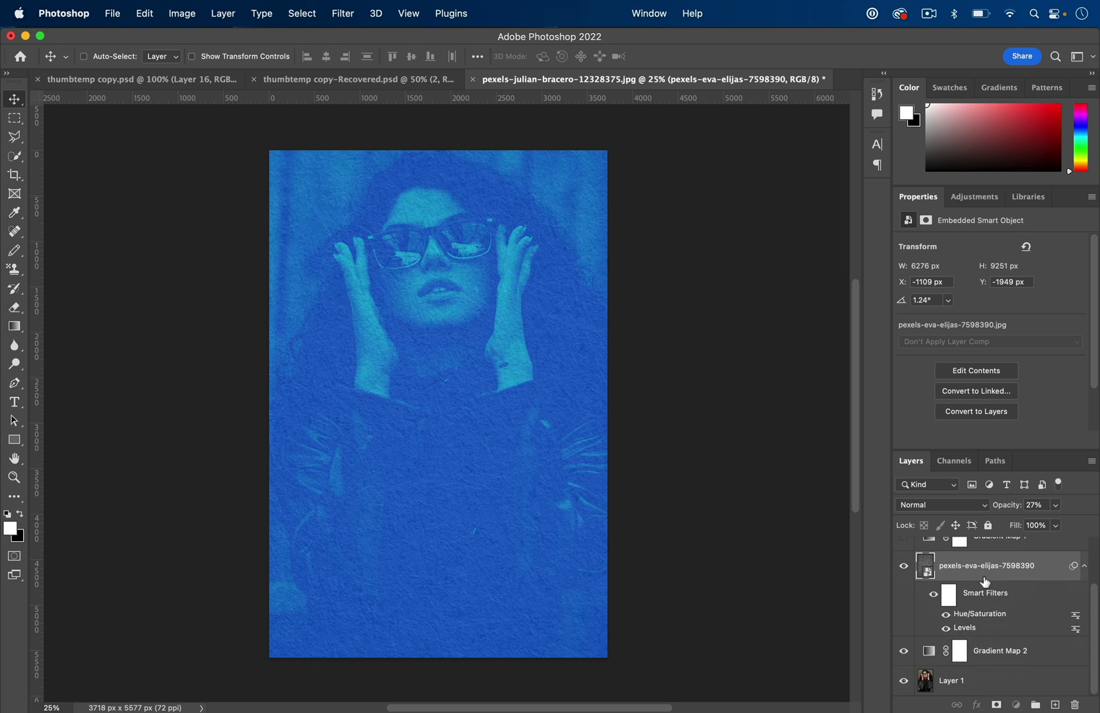
pyautogui.moveTo(986, 581); pyautogui.dragTo(983, 673)
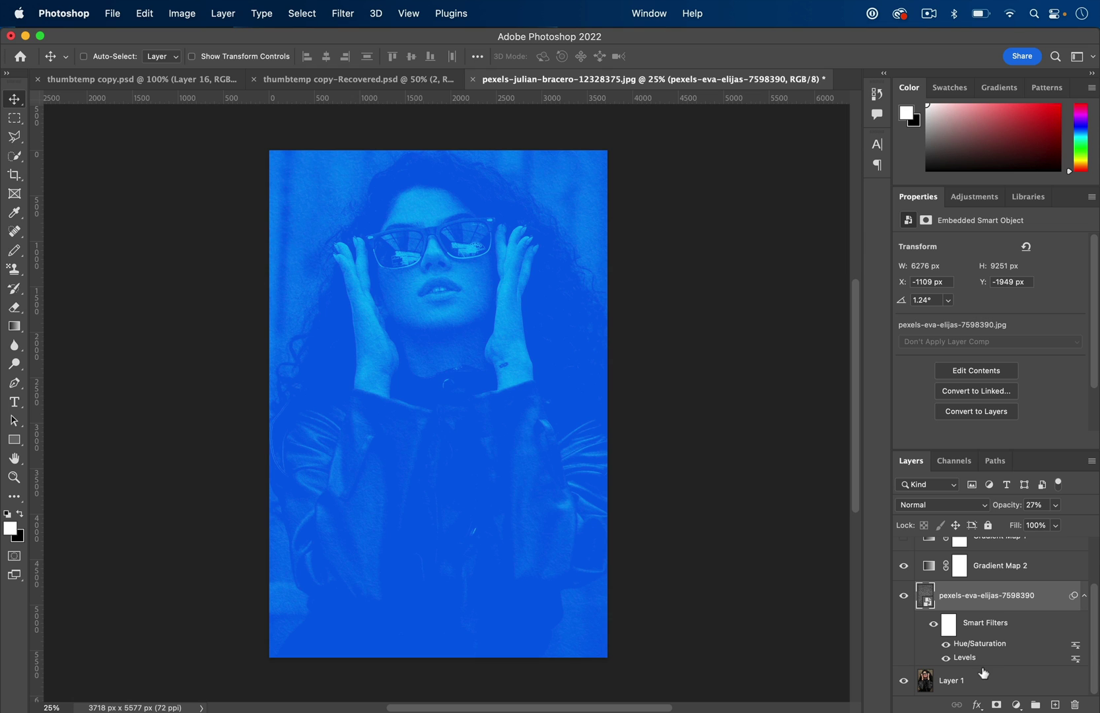
# Move the texture layer back above Gradient Map 2 and settle its opacity at 25%
pyautogui.click(1055, 504)
pyautogui.moveTo(1040, 523)
pyautogui.mouseDown()
pyautogui.moveTo(1071, 525)
pyautogui.moveTo(1055, 525)
pyautogui.mouseUp()
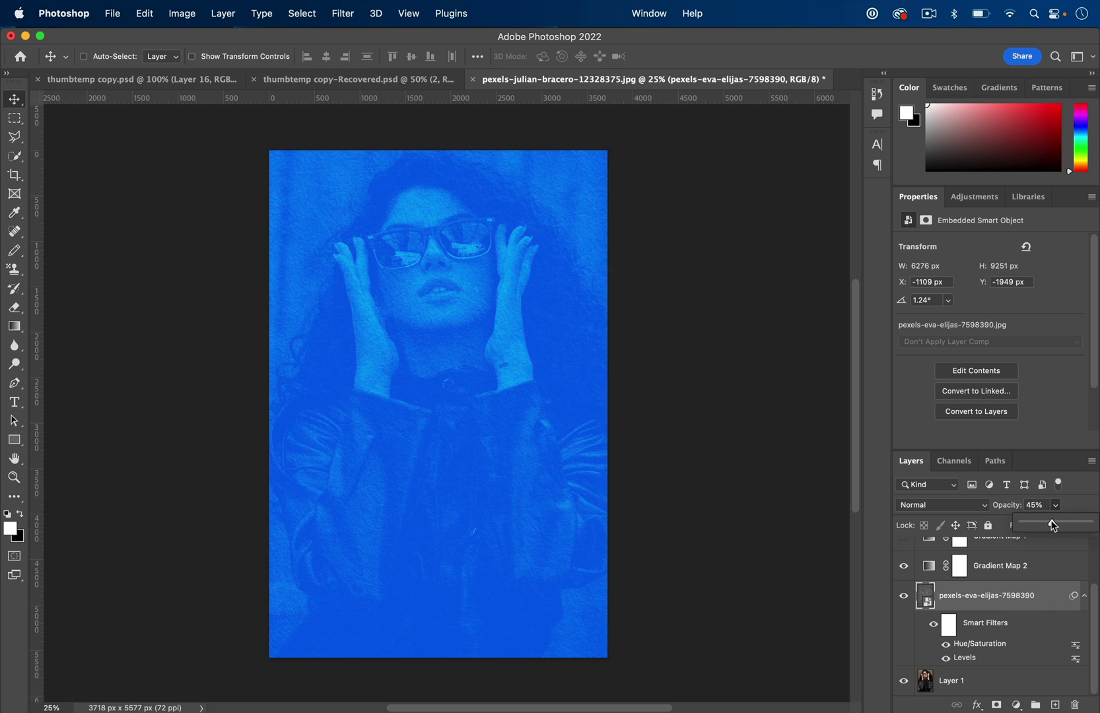
pyautogui.moveTo(997, 612); pyautogui.dragTo(980, 581)
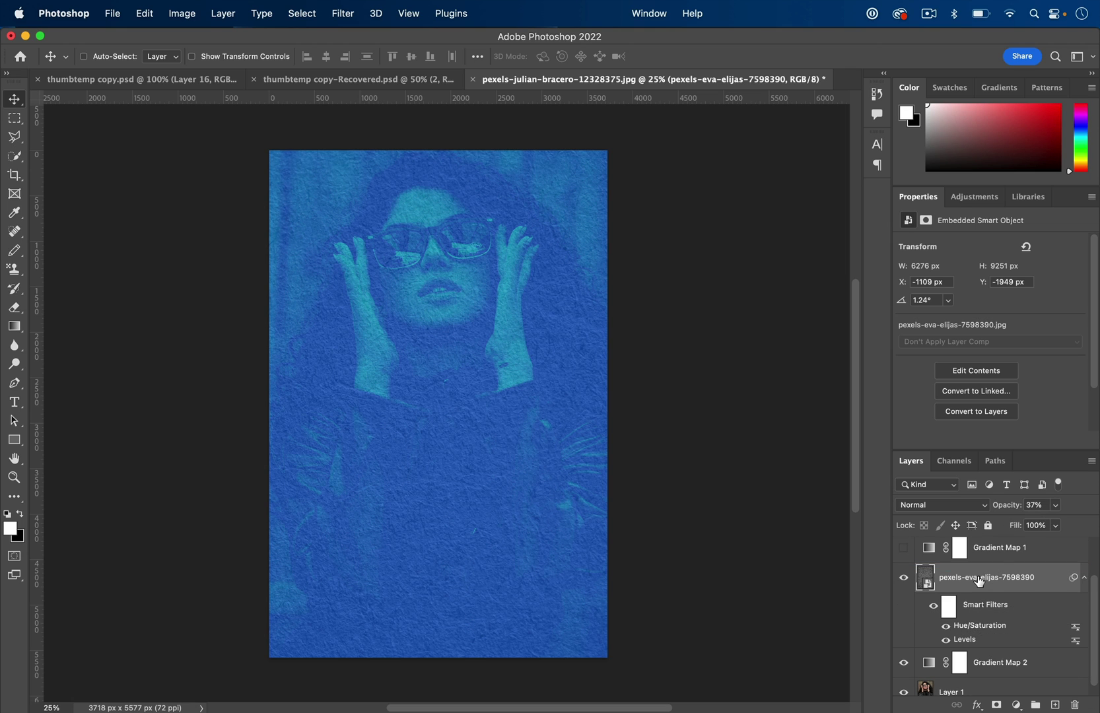
pyautogui.click(1055, 504)
pyautogui.moveTo(1047, 523); pyautogui.dragTo(1038, 526)
pyautogui.moveTo(1042, 526); pyautogui.dragTo(1039, 526)
pyautogui.scroll(-1, 973, 557)
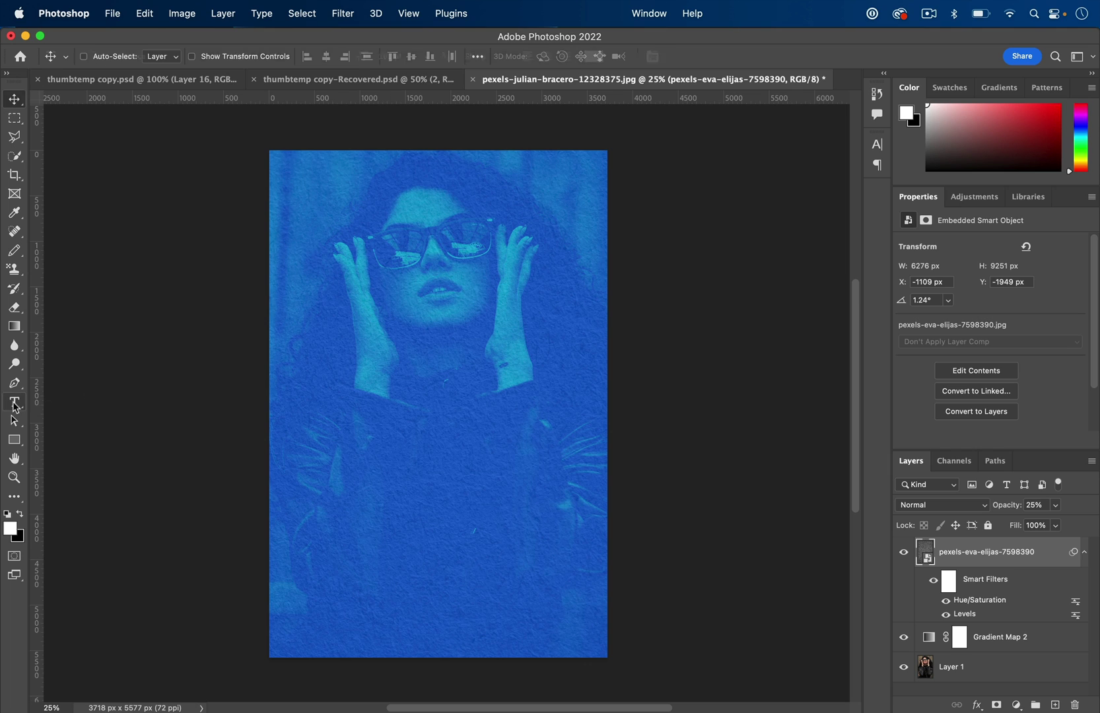
# Create a Helvetica Bold 'Lorem Ipsum' text layer and move it over the lower portrait
pyautogui.click(13, 402)
pyautogui.click(221, 57)
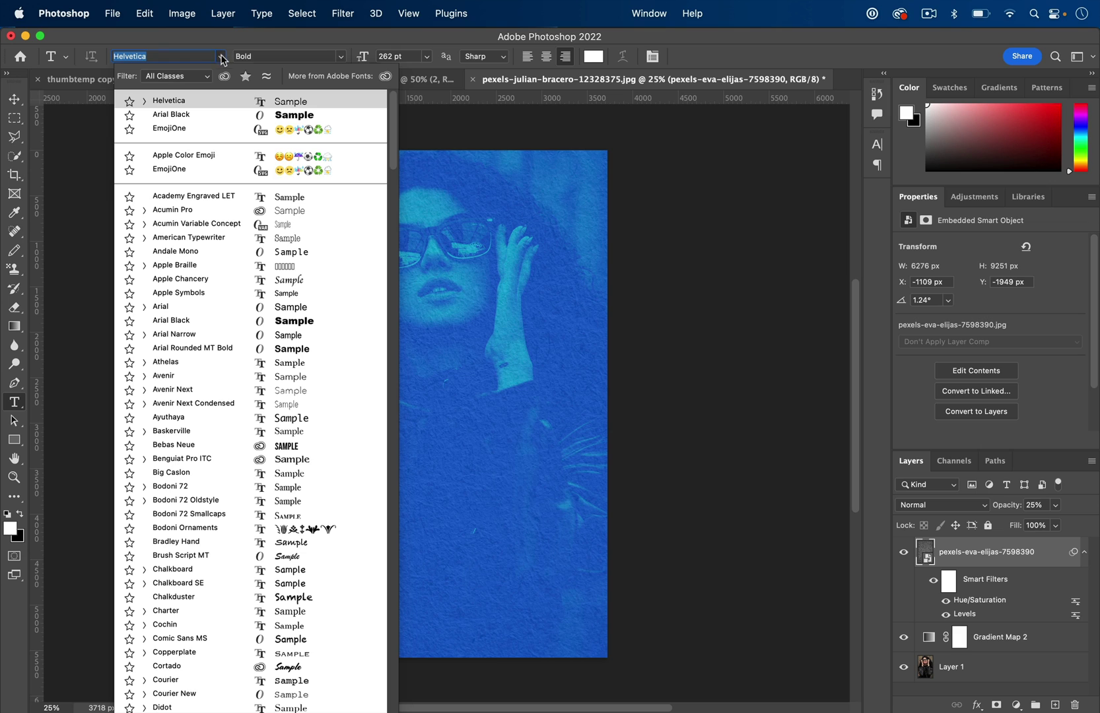
pyautogui.click(222, 58)
pyautogui.click(334, 515)
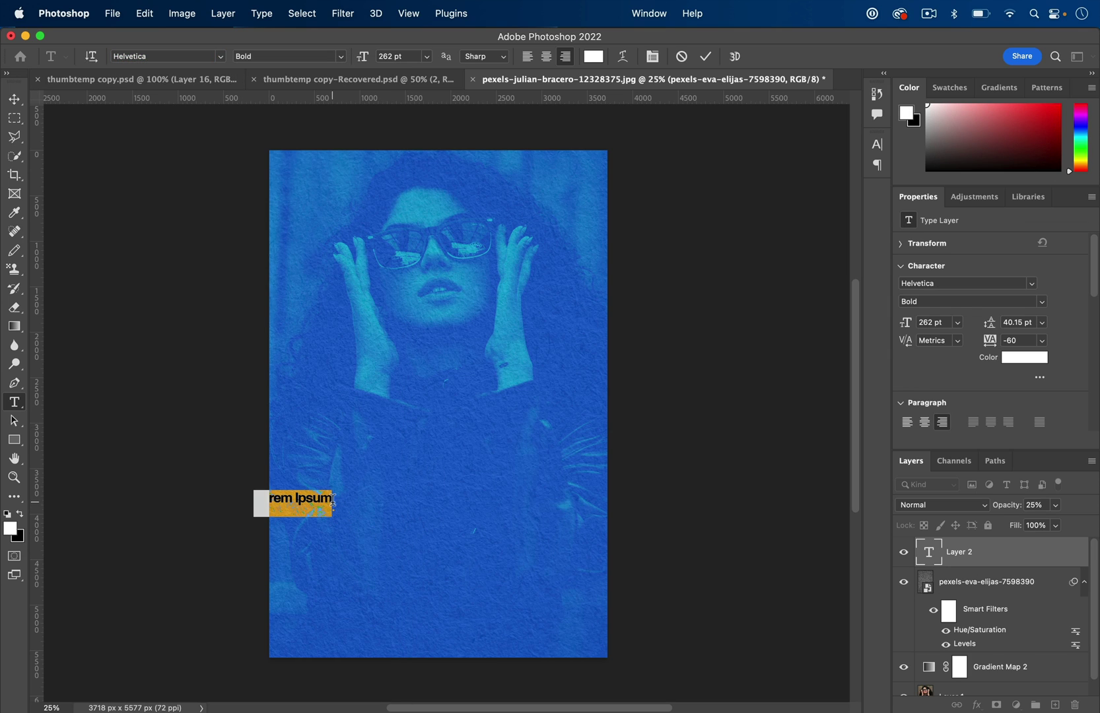
pyautogui.moveTo(367, 539); pyautogui.dragTo(452, 528)
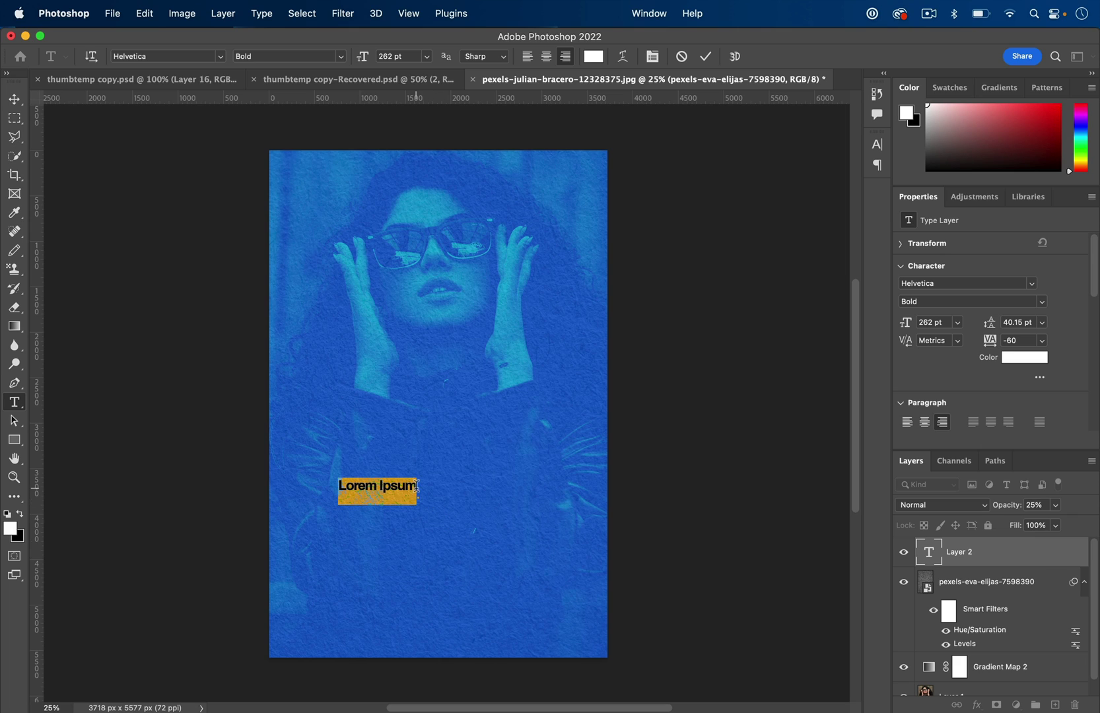
pyautogui.click(416, 487)
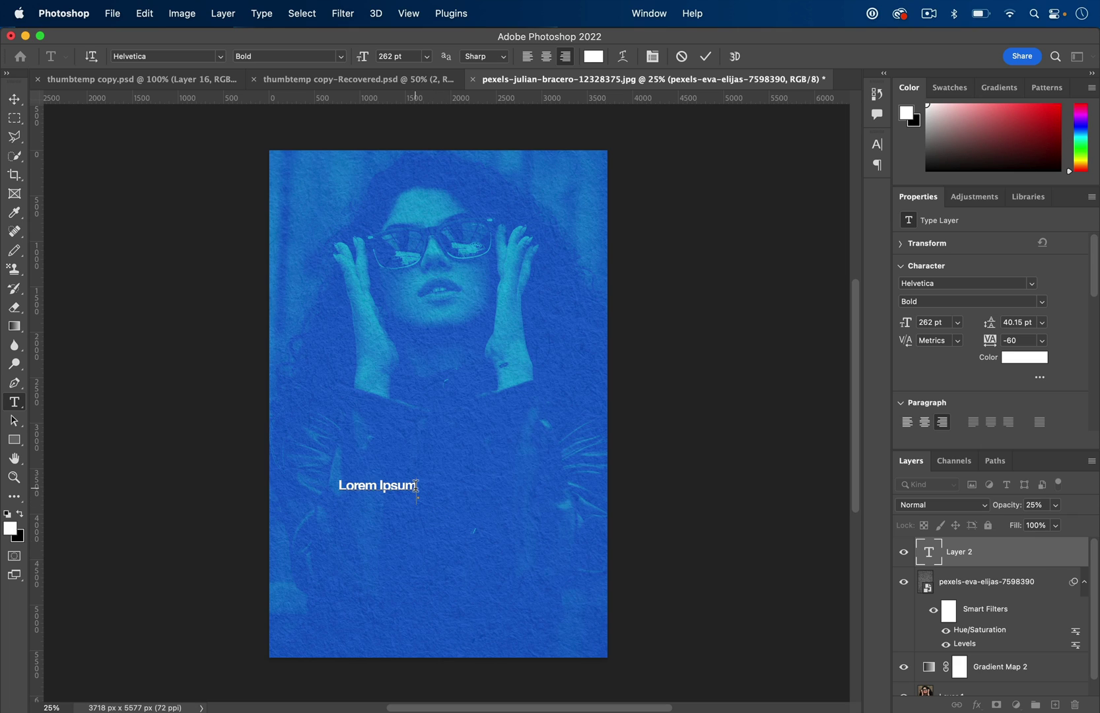
pyautogui.moveTo(417, 486); pyautogui.dragTo(294, 485)
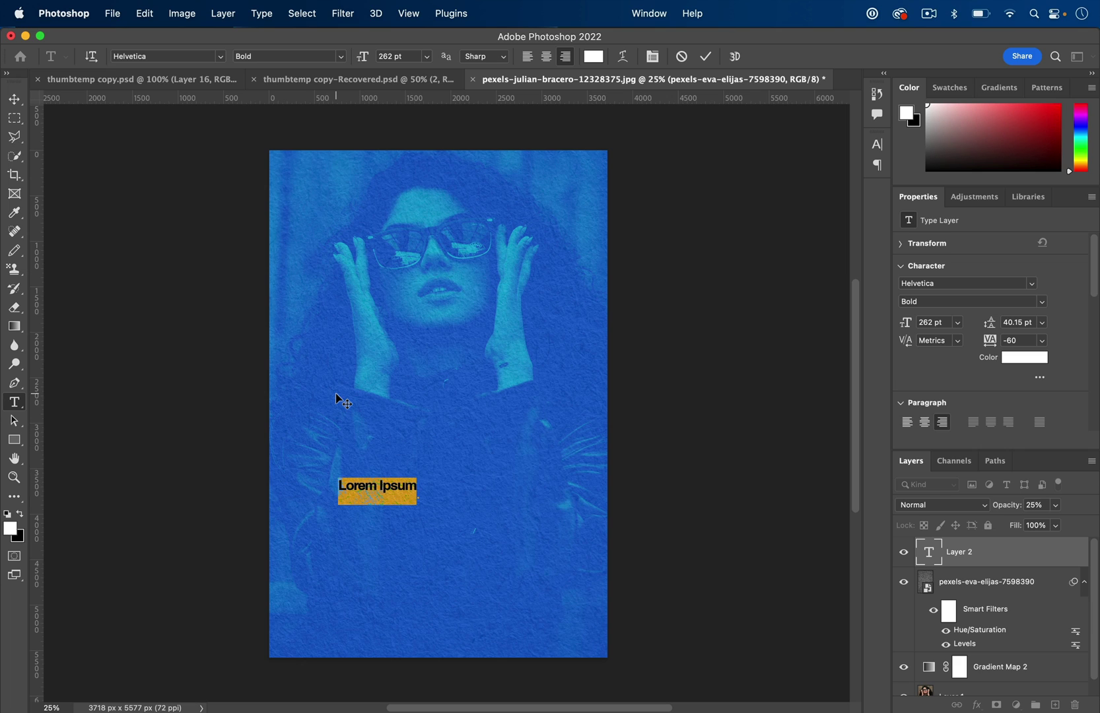
pyautogui.click(418, 486)
# Replace the placeholder text with START and raise its font size
pyautogui.moveTo(420, 488); pyautogui.dragTo(270, 484)
pyautogui.write('START')
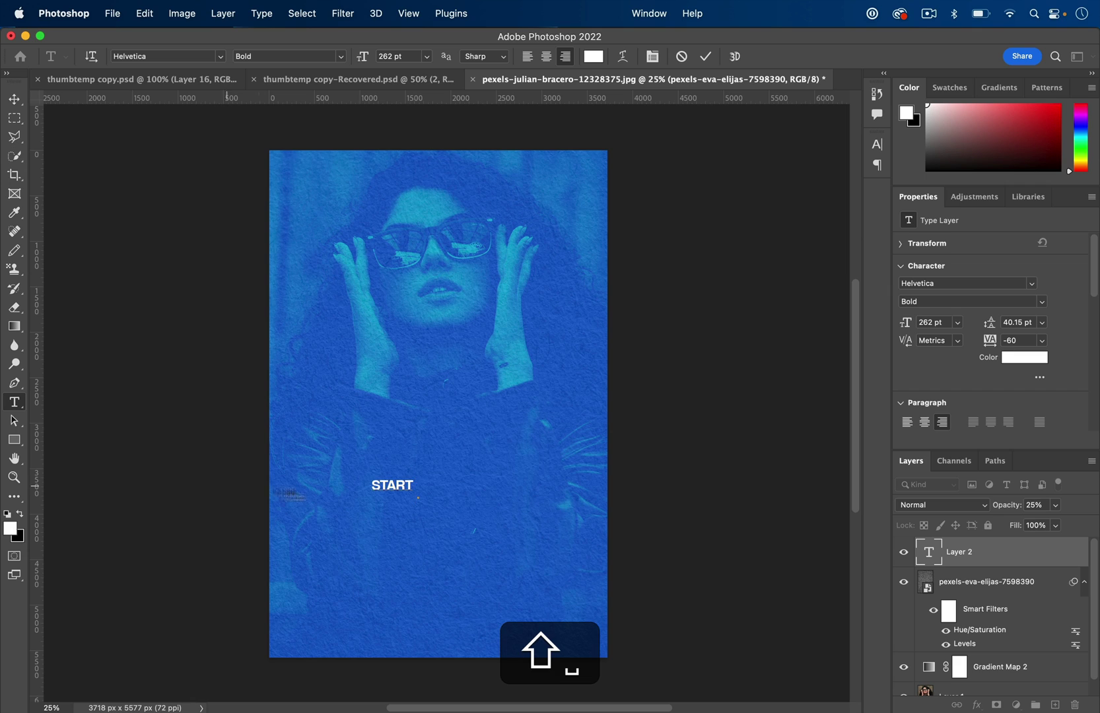
pyautogui.press('BackSpace')
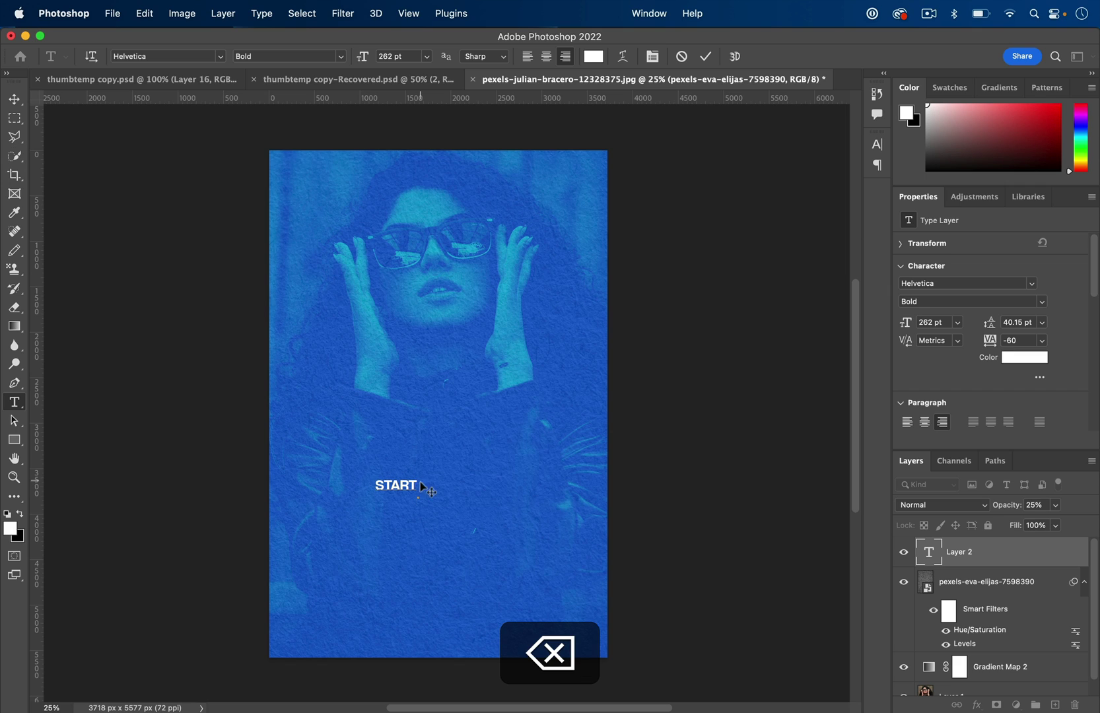
pyautogui.moveTo(419, 481); pyautogui.dragTo(423, 157)
pyautogui.click(402, 56)
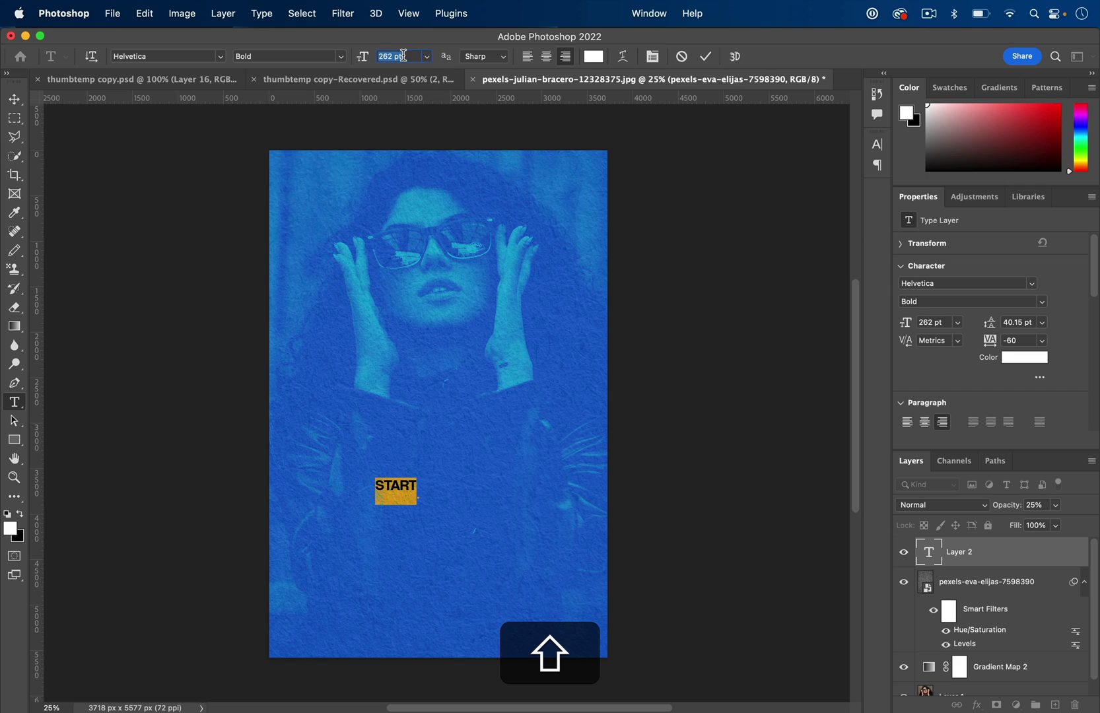
pyautogui.hotkey('shift', 'Up')
pyautogui.hotkey('shift', 'Up')
pyautogui.hotkey('shift', 'Up')
pyautogui.hotkey('shift', 'Up')
pyautogui.hotkey('shift', 'Up')
pyautogui.hotkey('shift', 'Up')
pyautogui.hotkey('shift', 'Up')
pyautogui.hotkey('shift', 'Up')
pyautogui.hotkey('shift', 'Up')
pyautogui.hotkey('shift', 'Up')
pyautogui.hotkey('shift', 'Up')
pyautogui.hotkey('shift', 'Up')
pyautogui.hotkey('shift', 'Up')
pyautogui.hotkey('shift', 'Up')
pyautogui.hotkey('shift', 'Up')
pyautogui.hotkey('shift', 'Up')
pyautogui.hotkey('shift', 'Up')
pyautogui.hotkey('shift', 'Up')
pyautogui.hotkey('shift', 'Up')
pyautogui.hotkey('shift', 'Up')
pyautogui.hotkey('shift', 'Up')
pyautogui.hotkey('shift', 'Up')
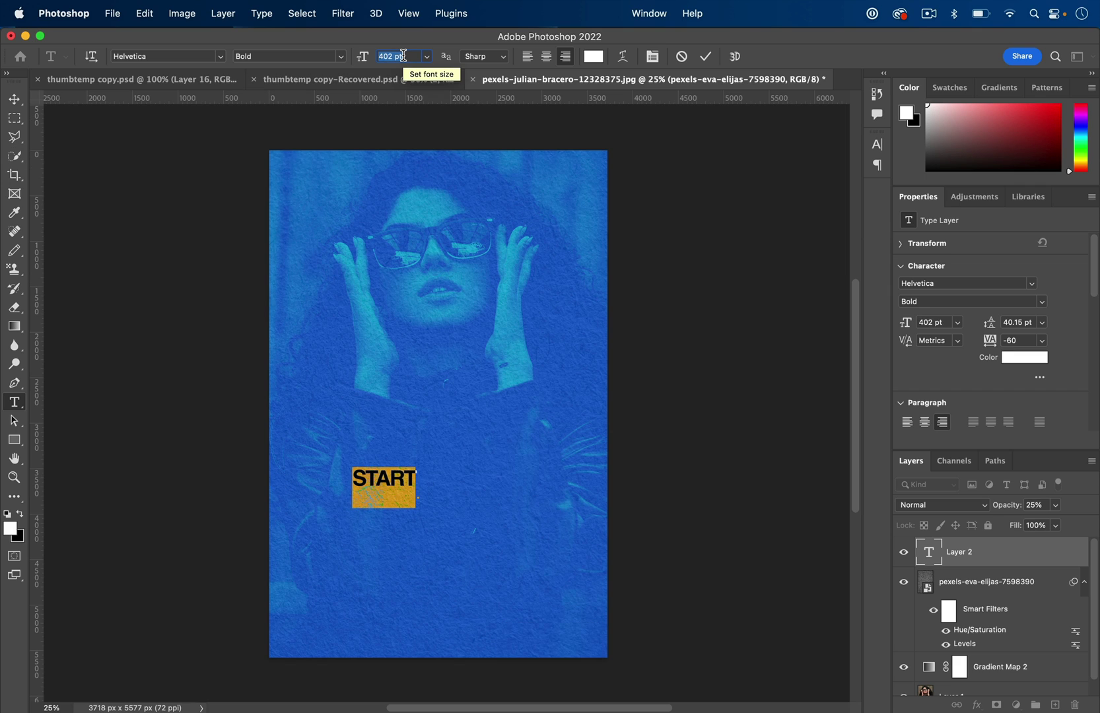
pyautogui.click(14, 99)
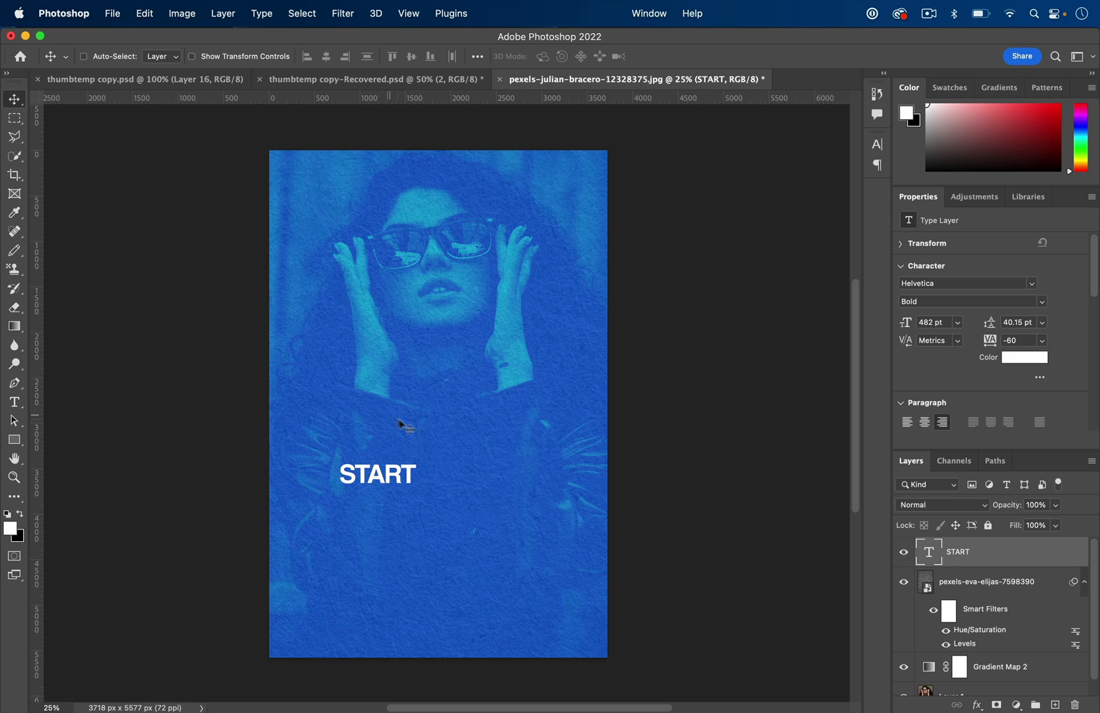
# Scale START up so it stretches nearly across the full poster width
pyautogui.press('super+t')
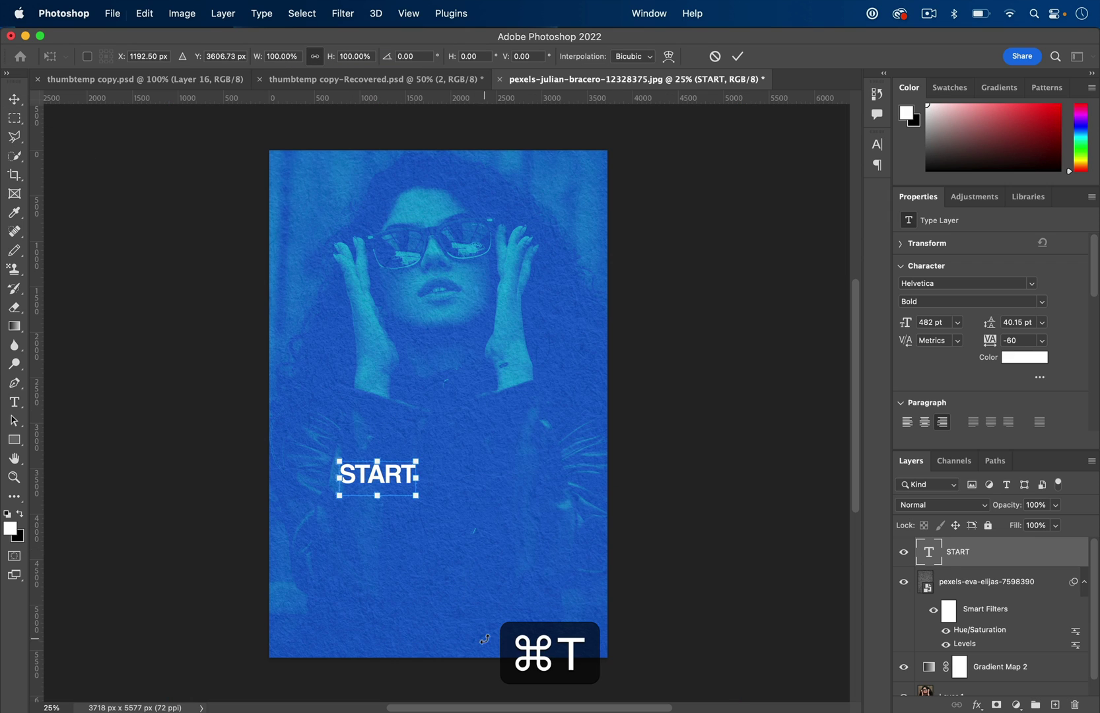
pyautogui.moveTo(414, 458); pyautogui.dragTo(617, 365)
pyautogui.moveTo(495, 379); pyautogui.dragTo(430, 439)
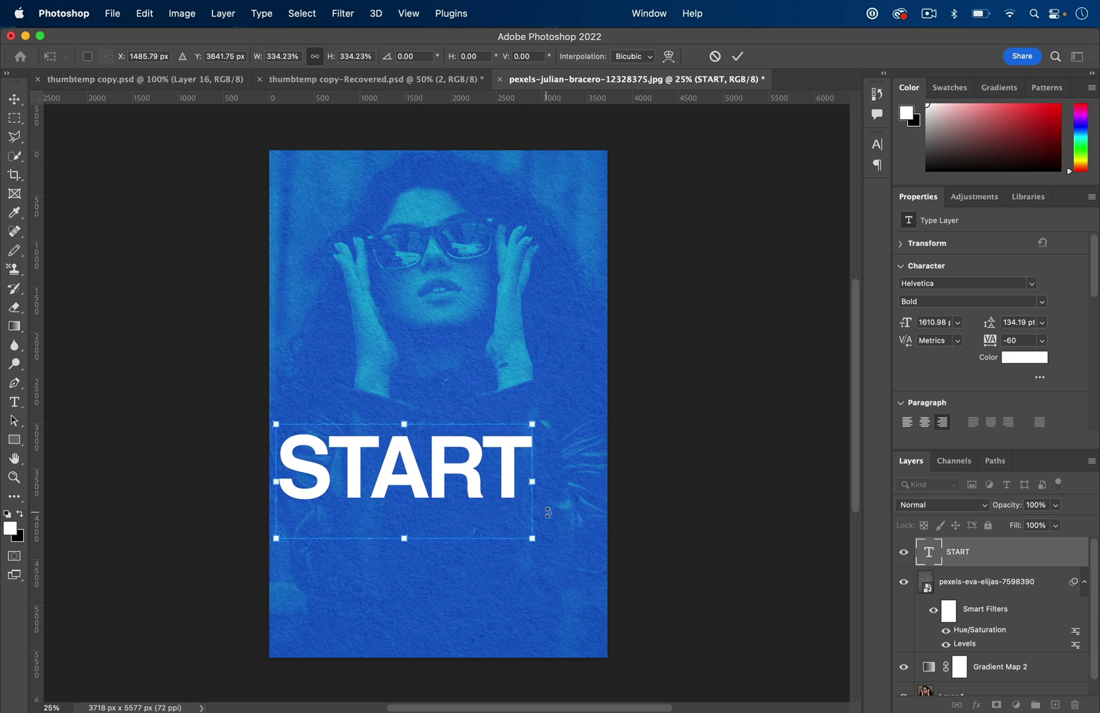
pyautogui.moveTo(534, 540); pyautogui.dragTo(606, 569)
pyautogui.press('Return')
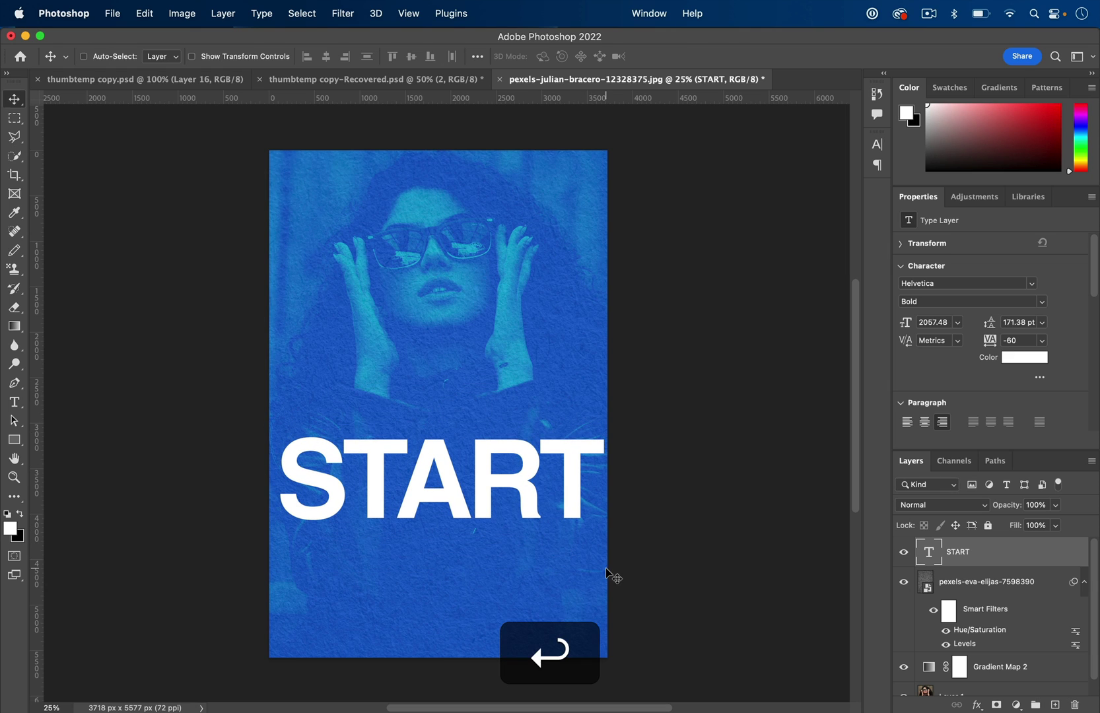
pyautogui.hotkey('shift', 'Left')
pyautogui.hotkey('shift', 'Left')
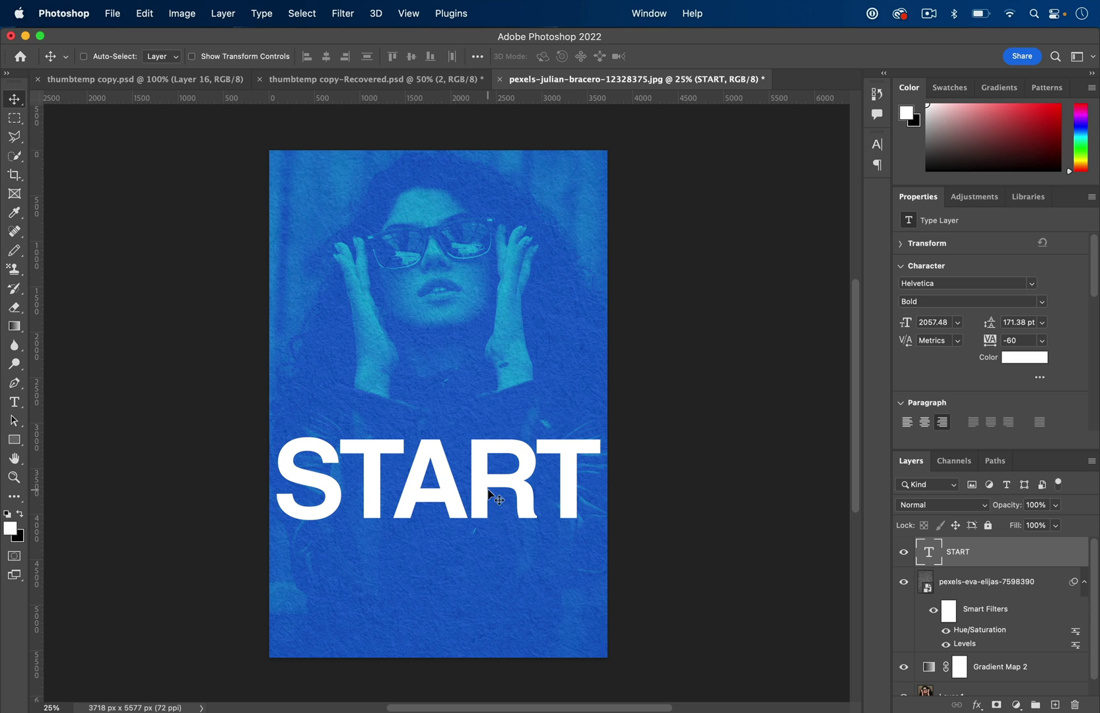
# Tighten START's tracking to -40 in the Character panel, keeping letters upright
pyautogui.doubleClick(928, 552)
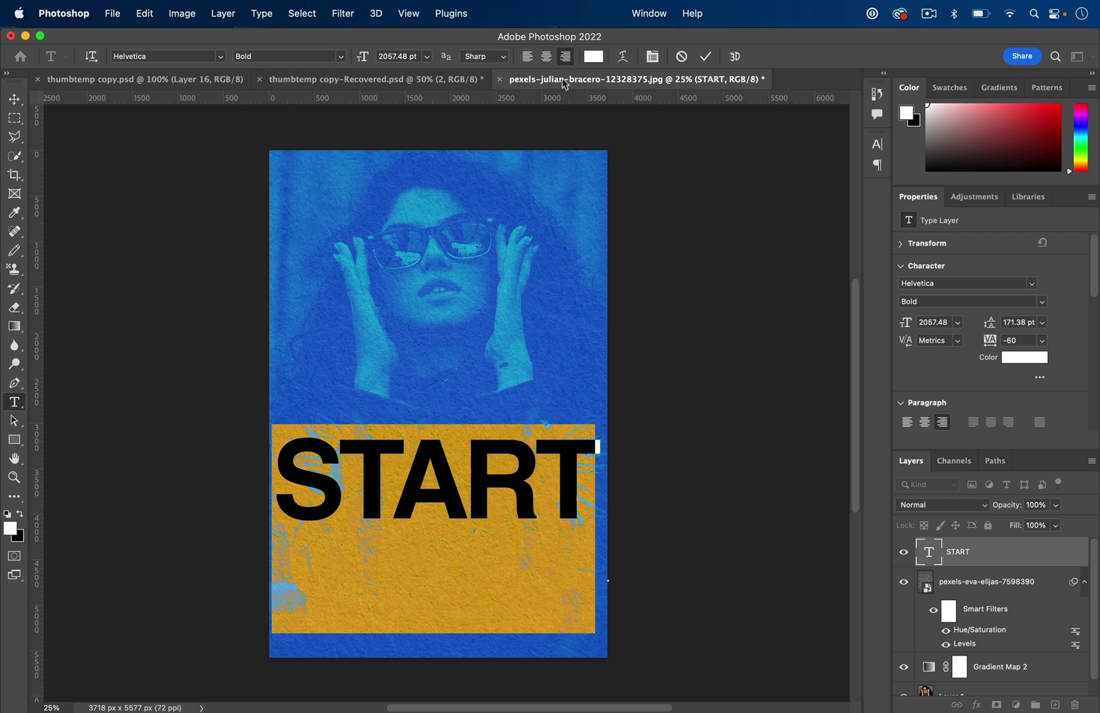
pyautogui.click(652, 56)
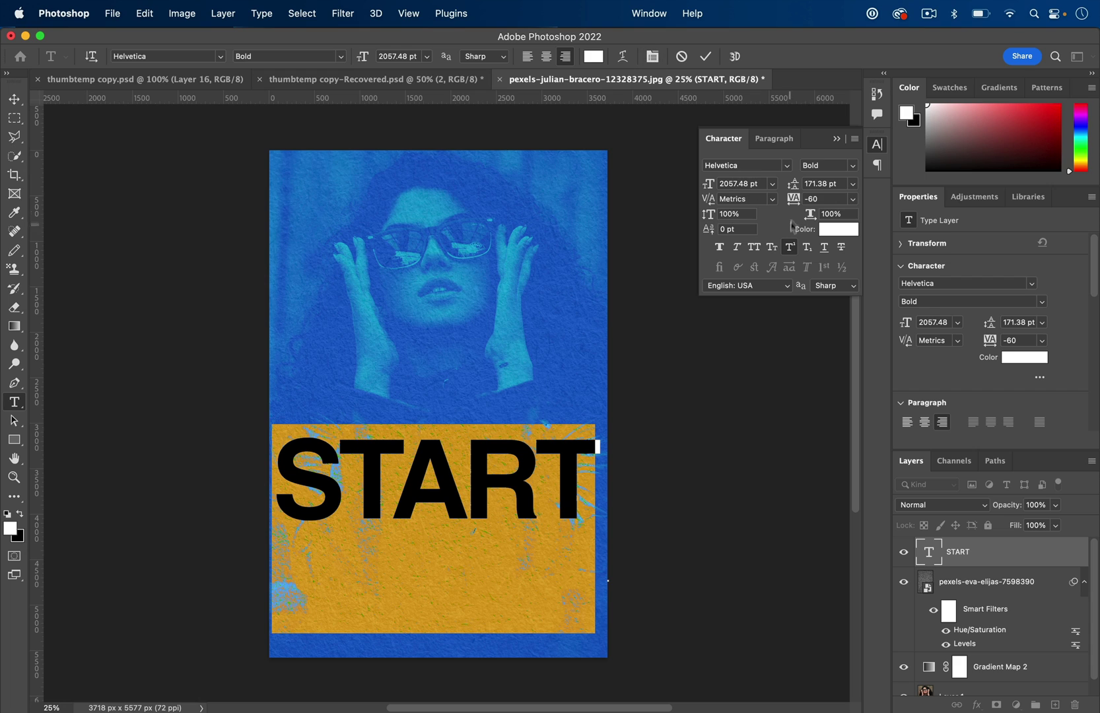
pyautogui.click(819, 198)
pyautogui.press('Up')
pyautogui.press('Up')
pyautogui.press('Up')
pyautogui.press('Up')
pyautogui.press('Up')
pyautogui.press('Up')
pyautogui.press('Up')
pyautogui.press('Up')
pyautogui.press('Down')
pyautogui.press('Down')
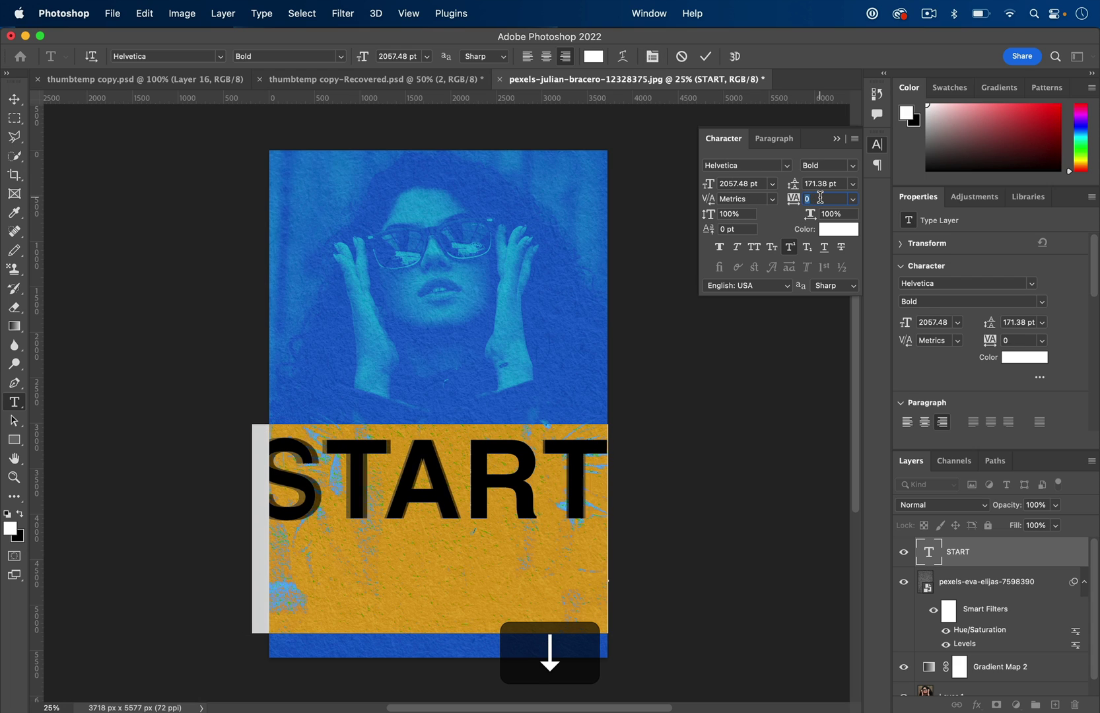
pyautogui.press('Down')
pyautogui.press('Down')
pyautogui.press('Down')
pyautogui.press('Down')
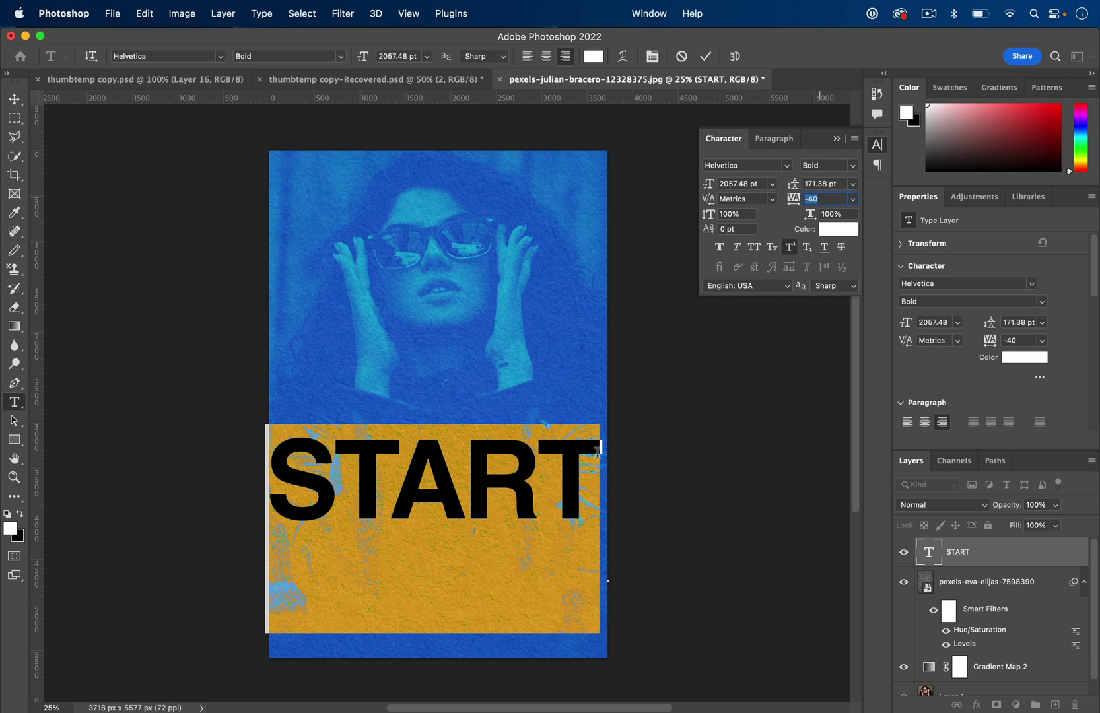
pyautogui.click(737, 247)
pyautogui.click(736, 247)
pyautogui.press('Escape')
# Shrink START to about 94% around its centre
pyautogui.press('v')
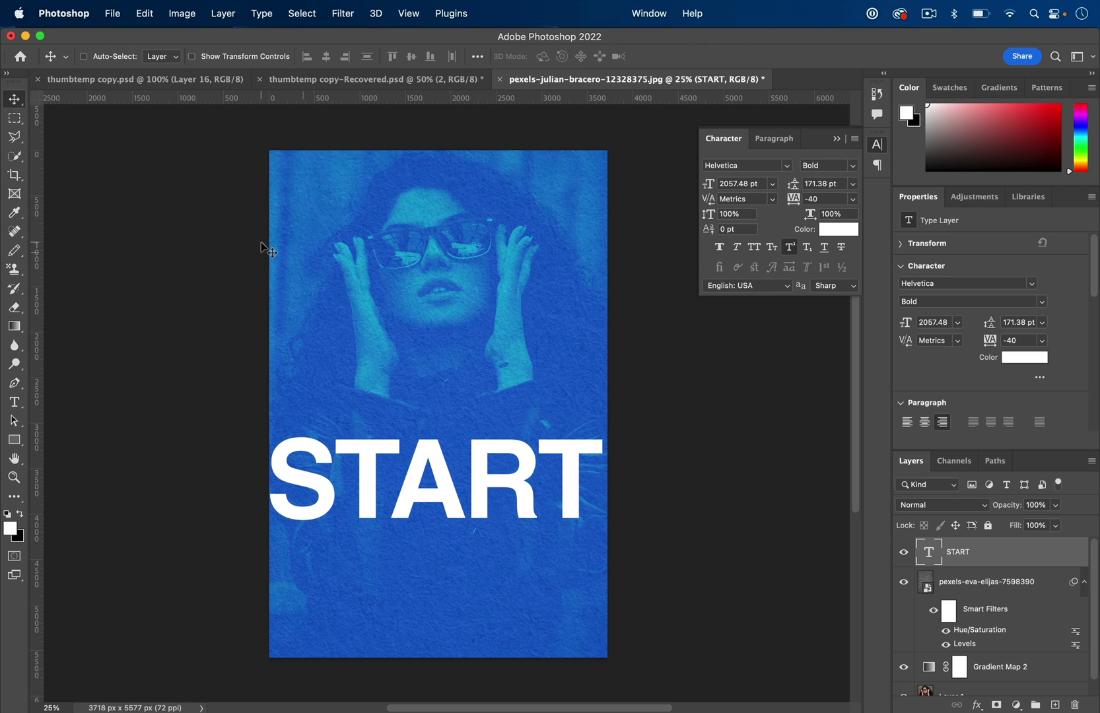
pyautogui.press('super+t')
pyautogui.moveTo(602, 571); pyautogui.dragTo(586, 566)
pyautogui.press('Return')
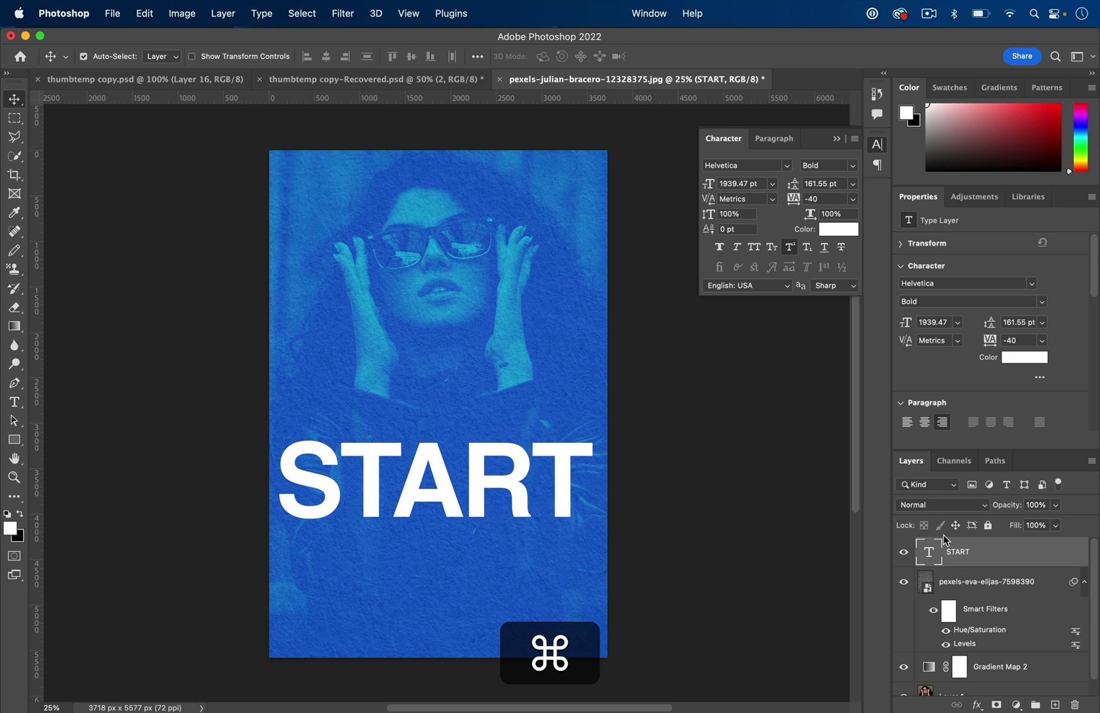
# Duplicate START twice, placing each copy straight below the previous line
pyautogui.press('super+j')
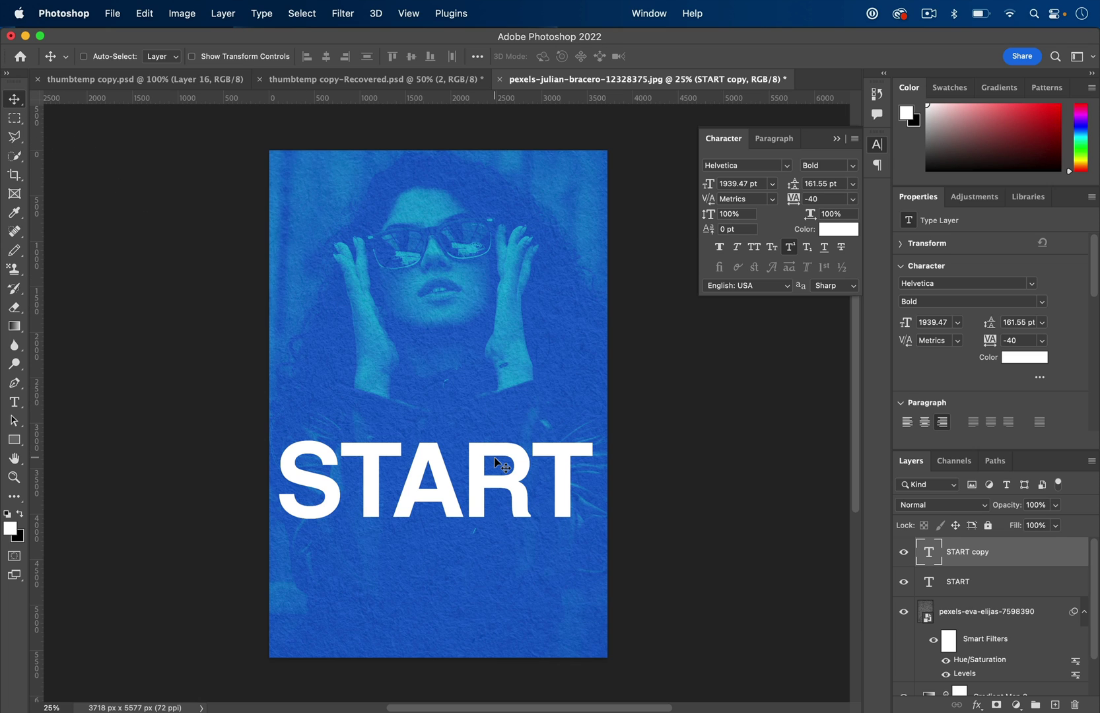
pyautogui.press('shift')
pyautogui.moveTo(500, 464); pyautogui.dragTo(496, 543)
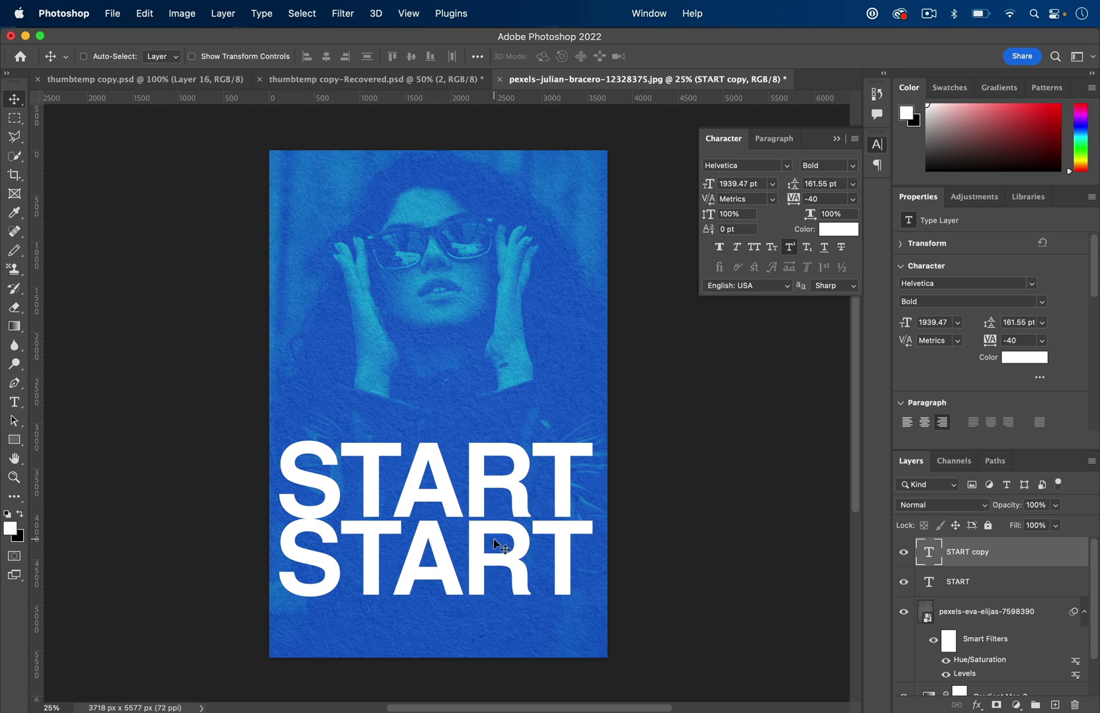
pyautogui.press('Down')
pyautogui.press('Down')
pyautogui.press('Down')
pyautogui.press('Down')
pyautogui.press('Down')
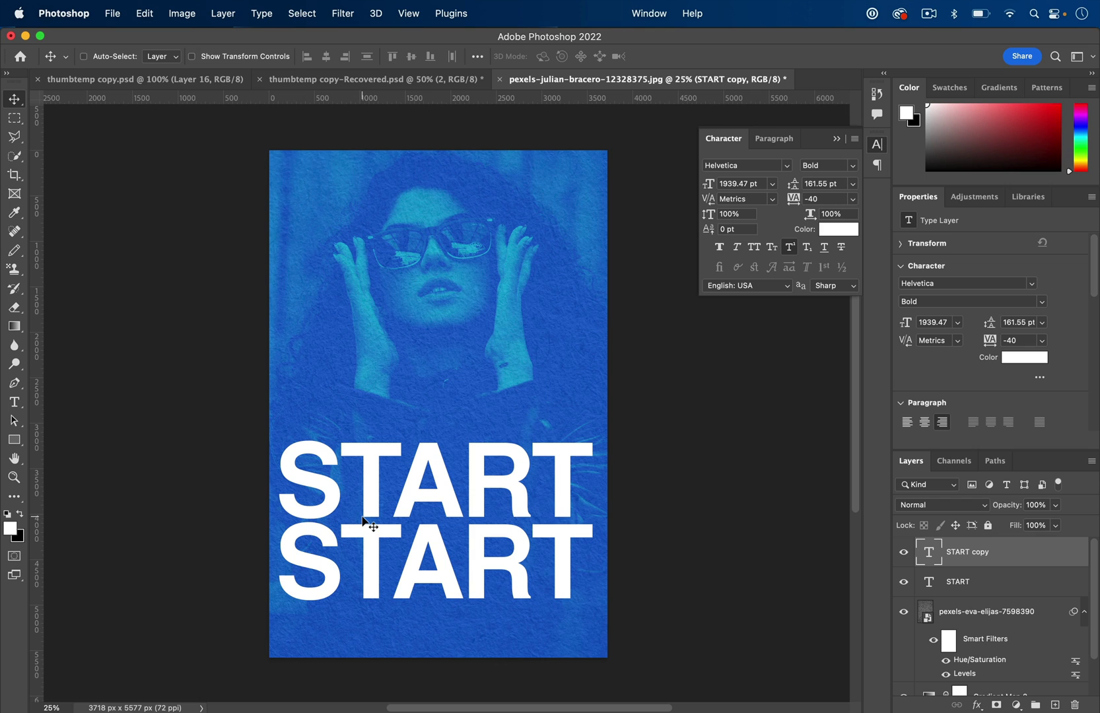
pyautogui.press('super+j')
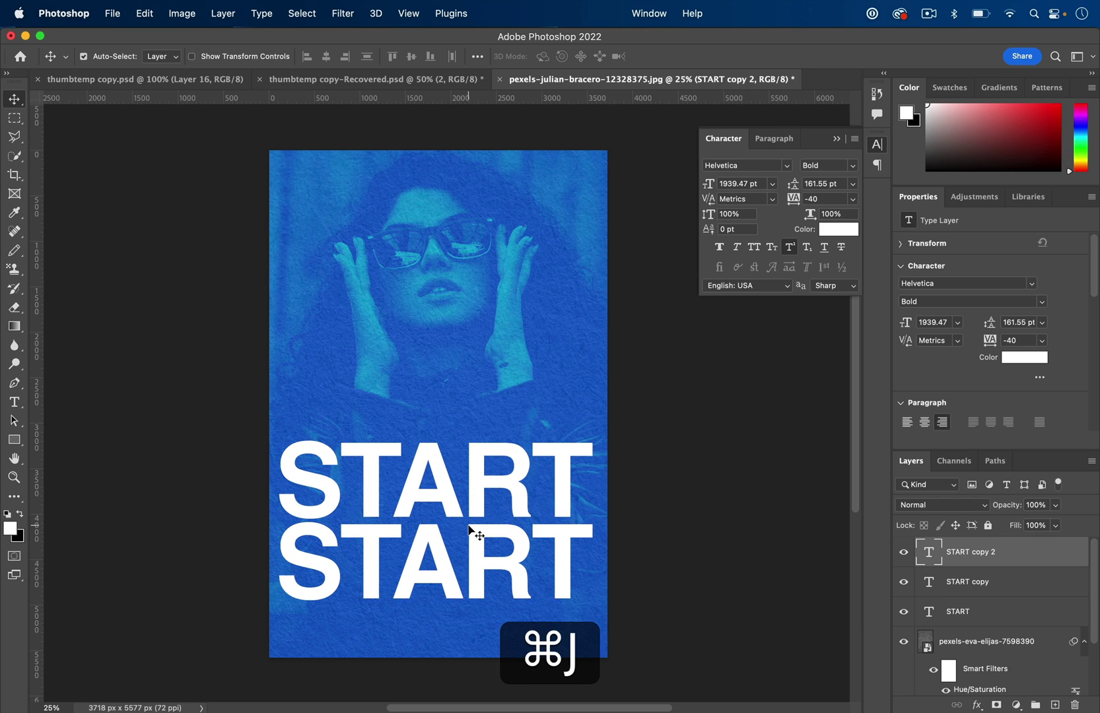
pyautogui.moveTo(488, 535); pyautogui.dragTo(489, 619)
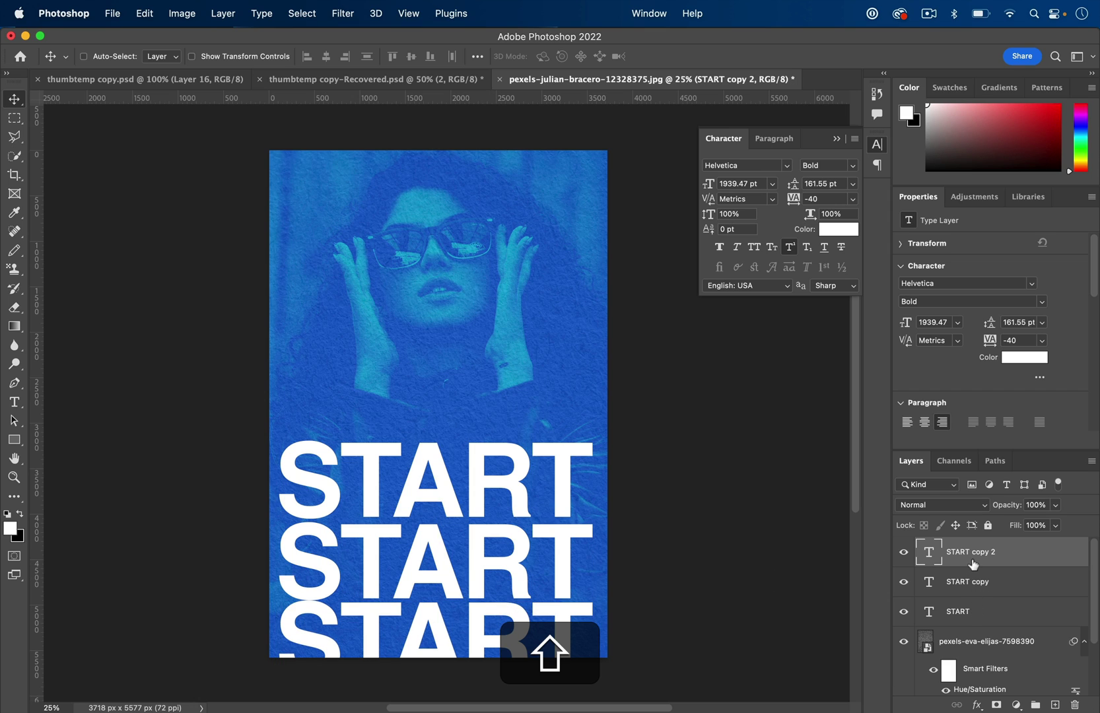
# Move all three START lines up slightly and shrink them a little together
pyautogui.keyDown('shift'); pyautogui.click(969, 614); pyautogui.keyUp('shift')
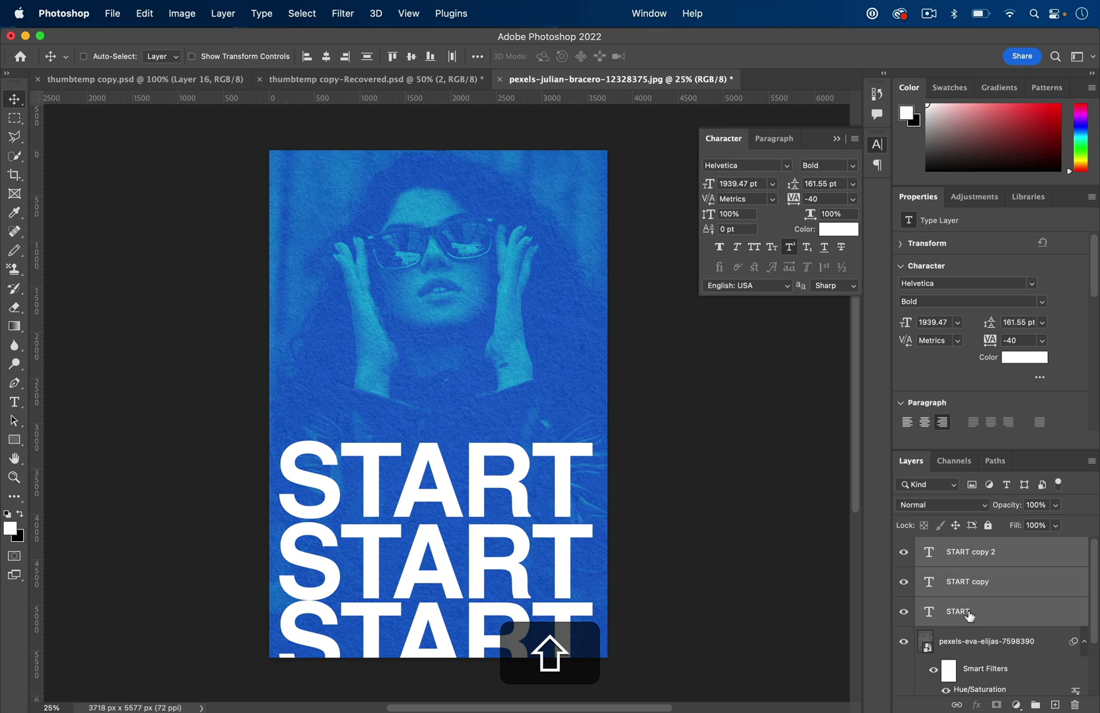
pyautogui.moveTo(543, 525); pyautogui.dragTo(545, 497)
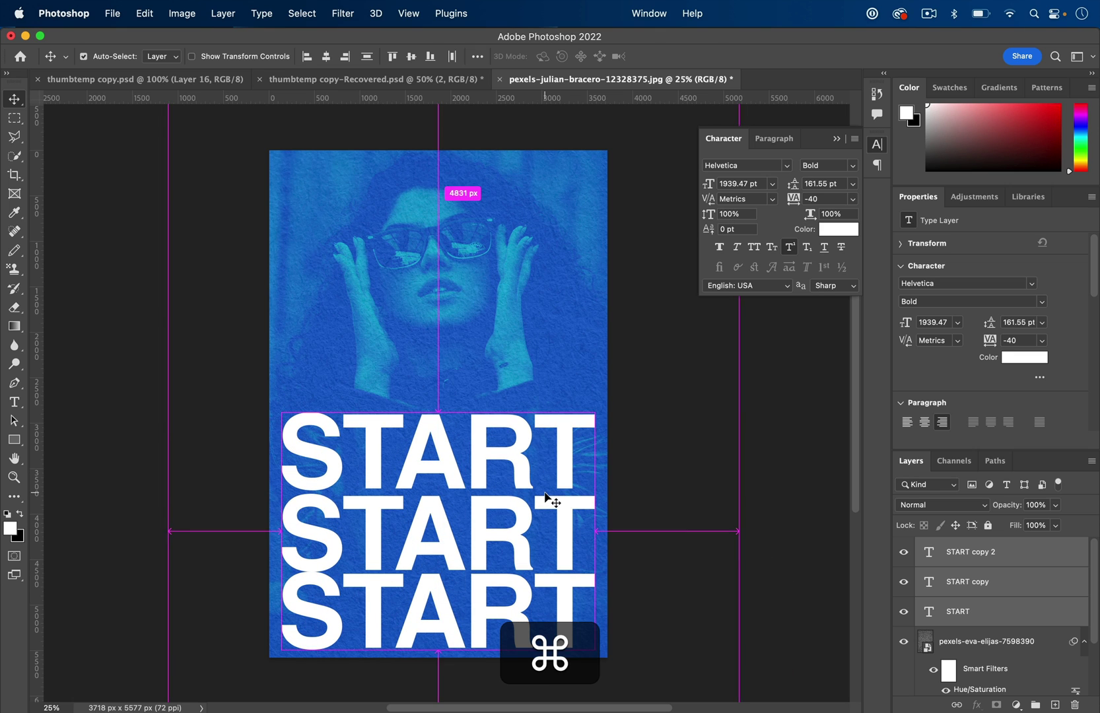
pyautogui.press('super+t')
pyautogui.moveTo(592, 410)
pyautogui.mouseDown()
pyautogui.moveTo(590, 439)
pyautogui.moveTo(591, 415)
pyautogui.mouseUp()
pyautogui.press('Return')
# Select the middle START line and nudge it upward for even spacing
pyautogui.click(967, 617)
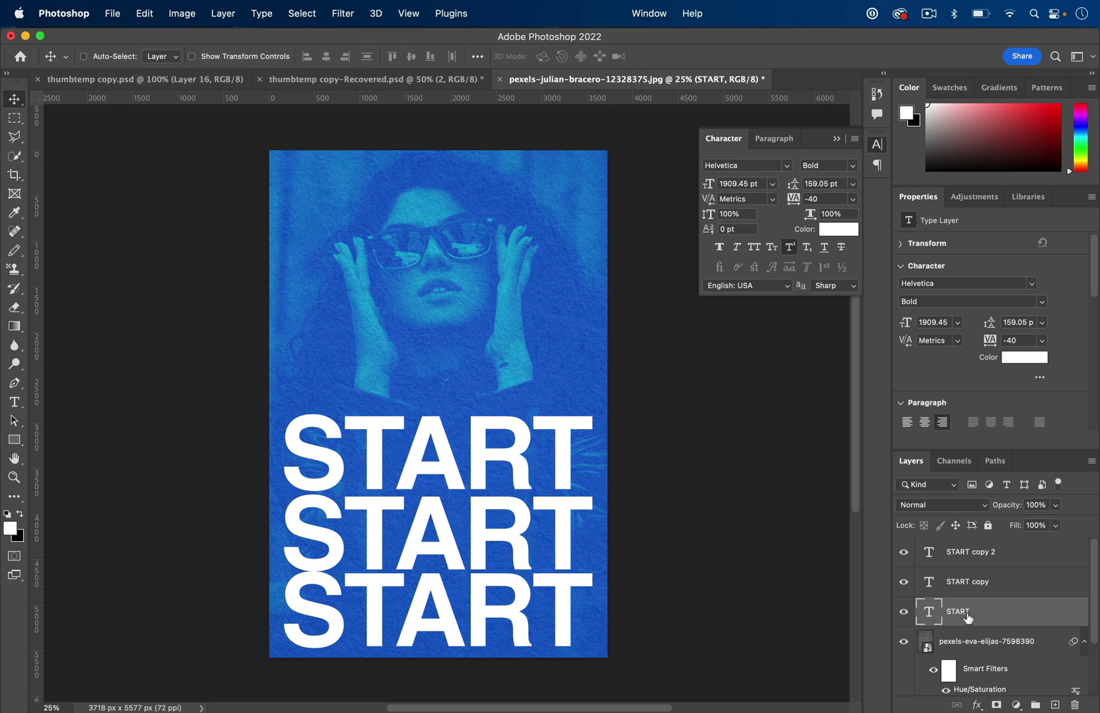
pyautogui.press('super')
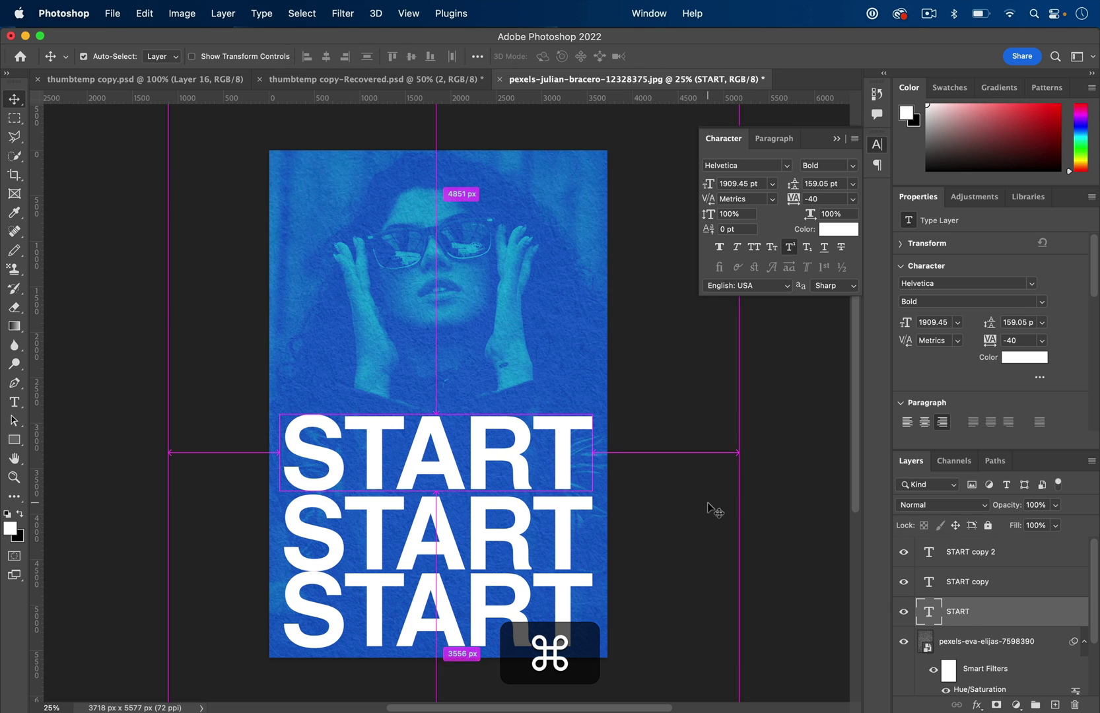
pyautogui.click(561, 584)
pyautogui.click(560, 528)
pyautogui.click(558, 454)
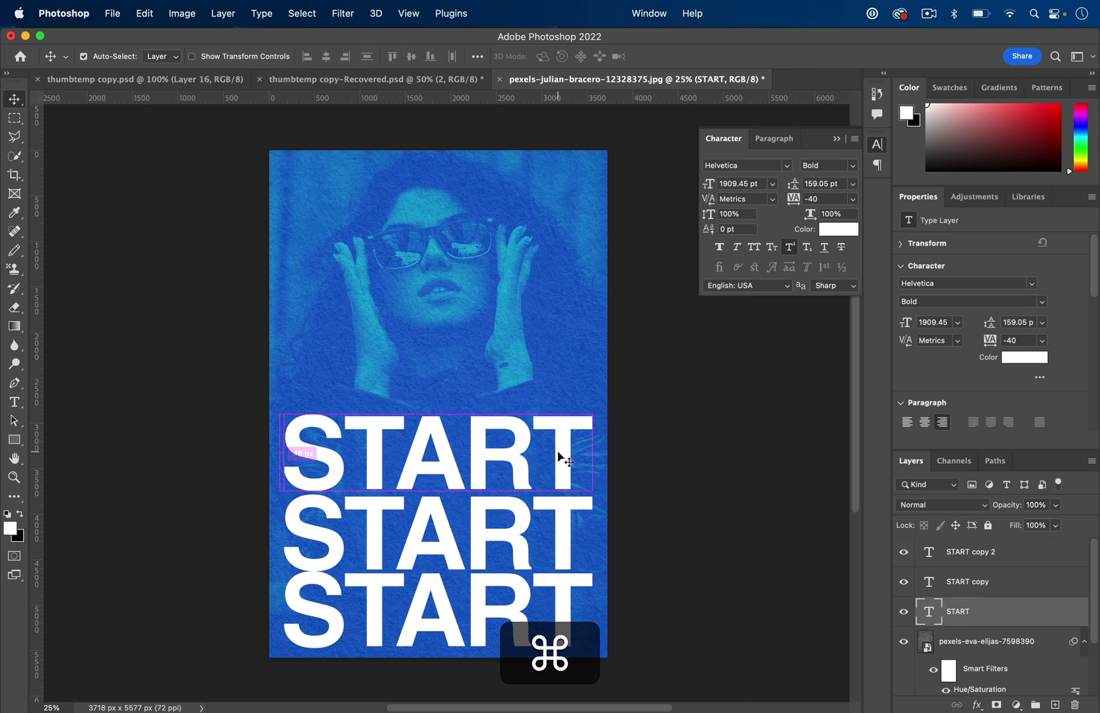
pyautogui.click(557, 522)
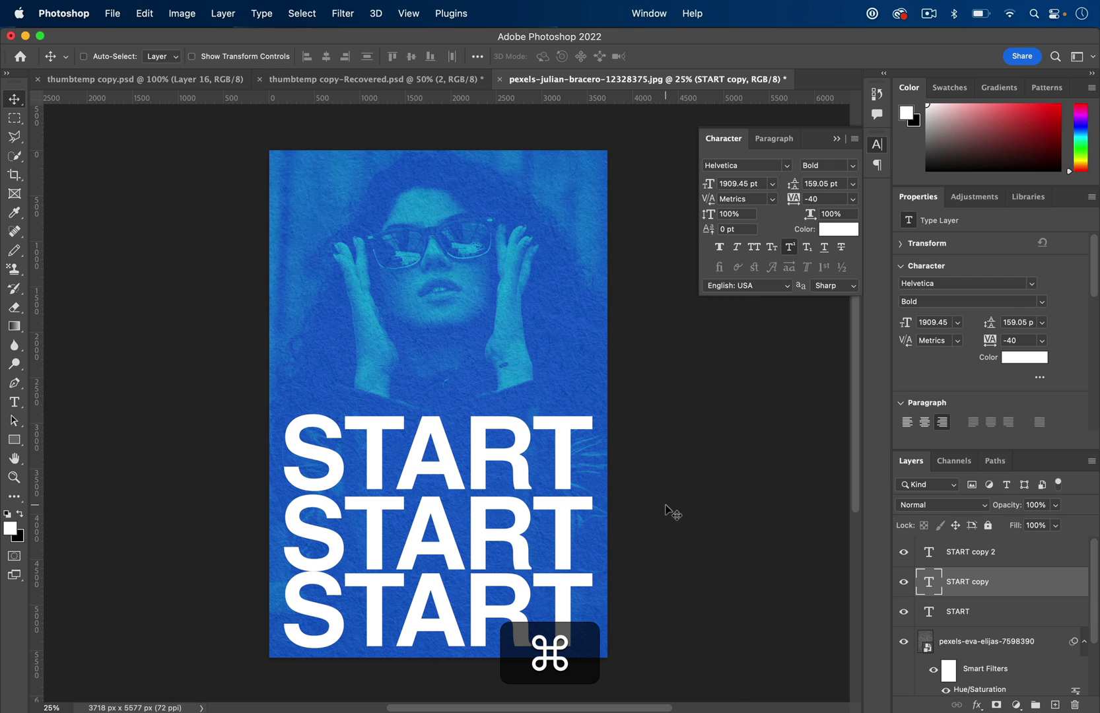
pyautogui.press('super+Up')
pyautogui.press('Up')
pyautogui.press('Up')
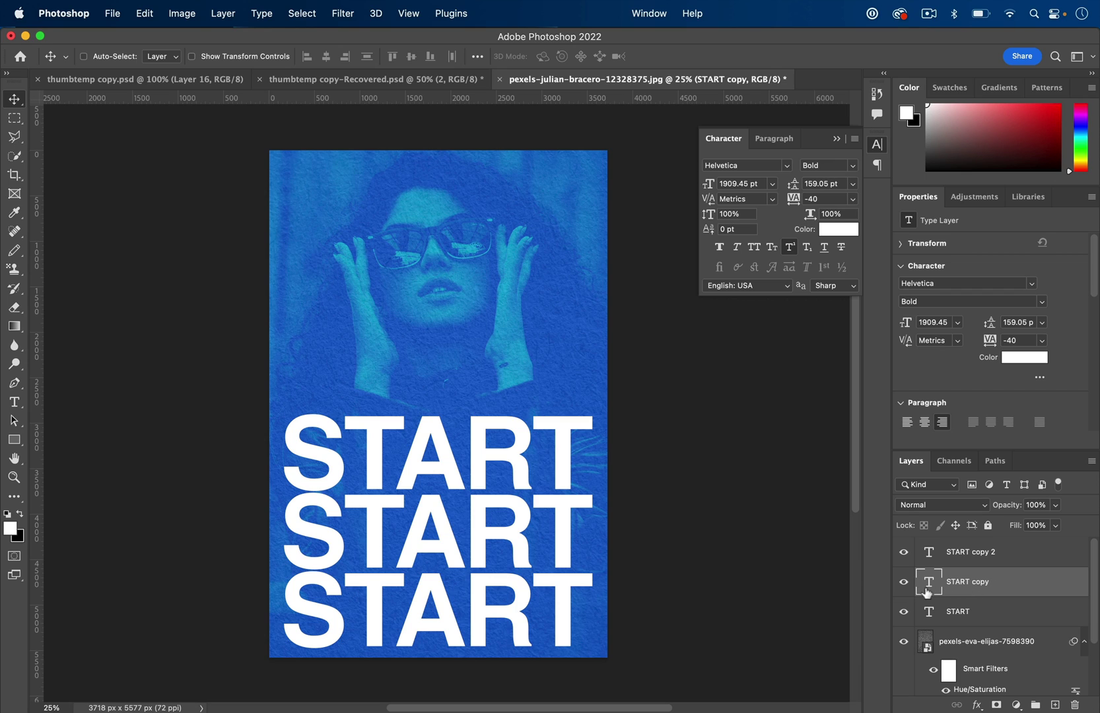
# In the middle START's Blending Options, enable Stroke and drop Fill Opacity to 0%
pyautogui.rightClick(981, 580)
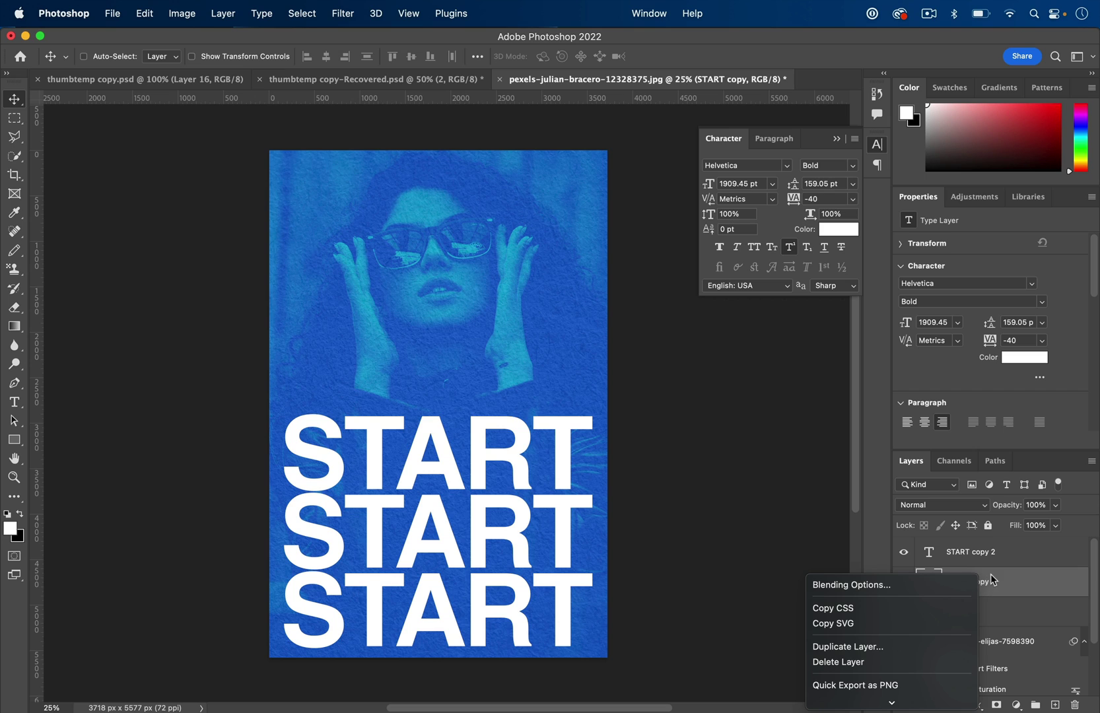
pyautogui.click(940, 588)
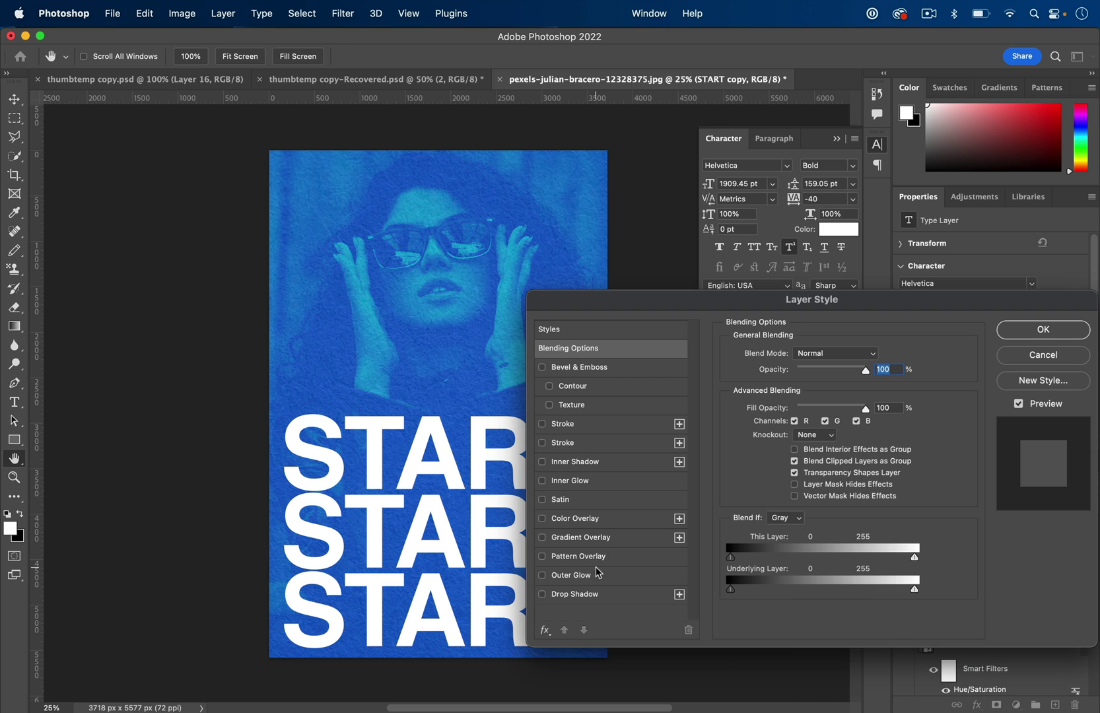
pyautogui.click(542, 424)
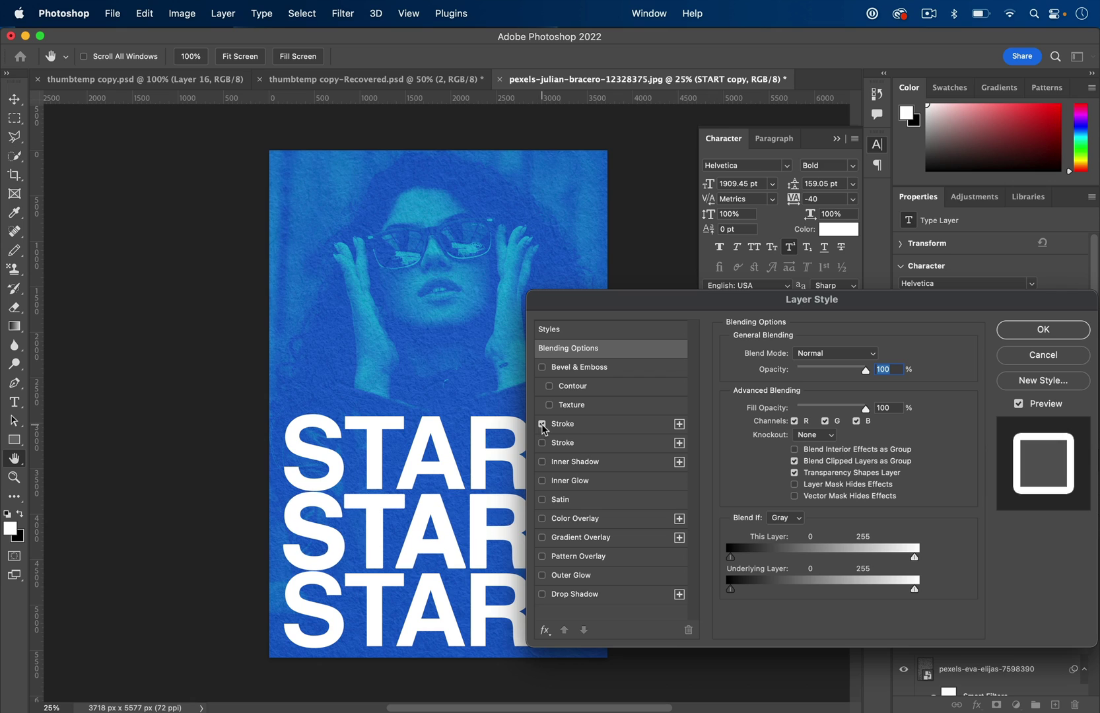
pyautogui.click(571, 424)
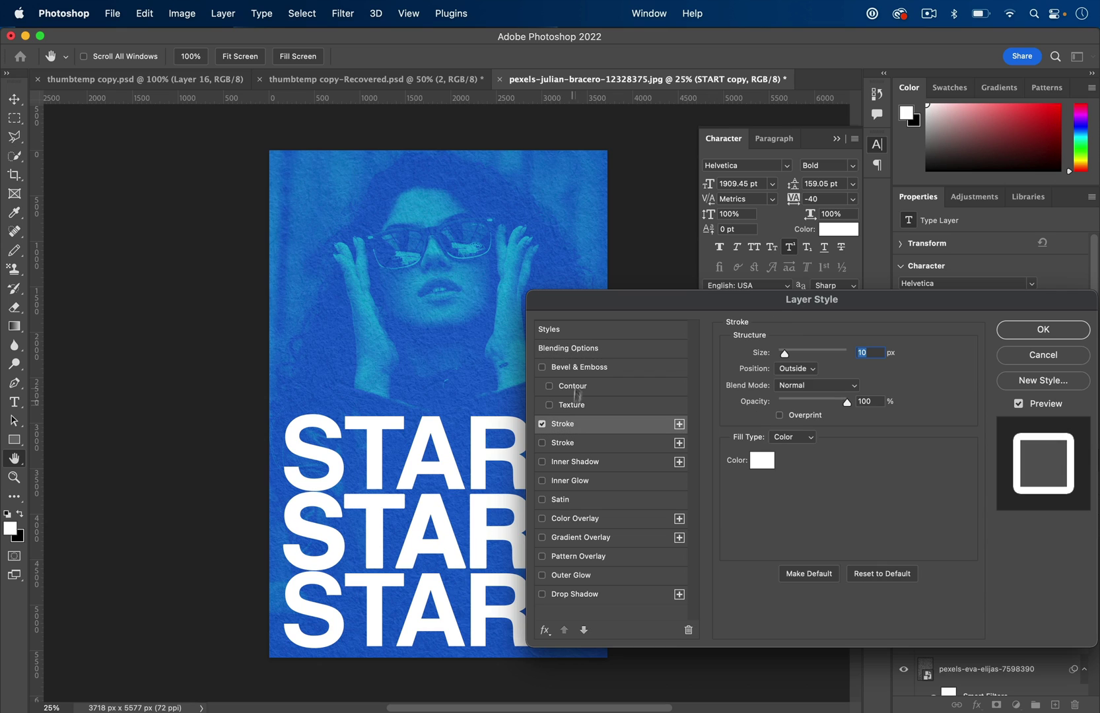
pyautogui.click(582, 354)
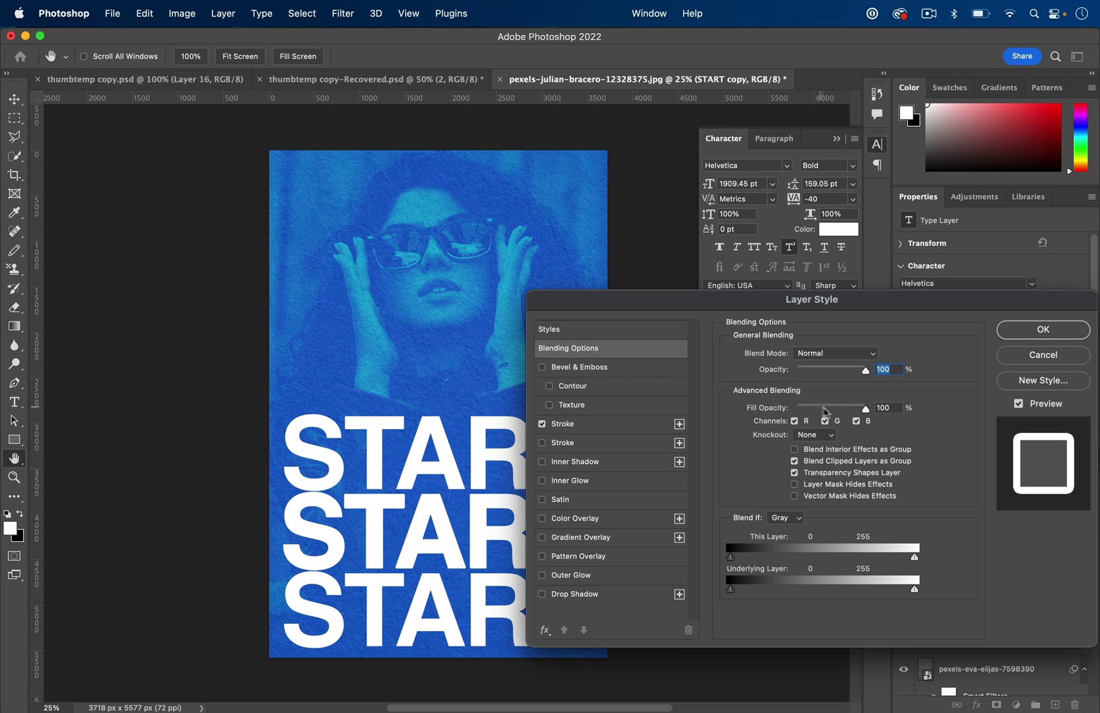
pyautogui.moveTo(853, 411); pyautogui.dragTo(759, 419)
# Set the white stroke to 18 px, positioned Inside, and apply the style
pyautogui.click(577, 428)
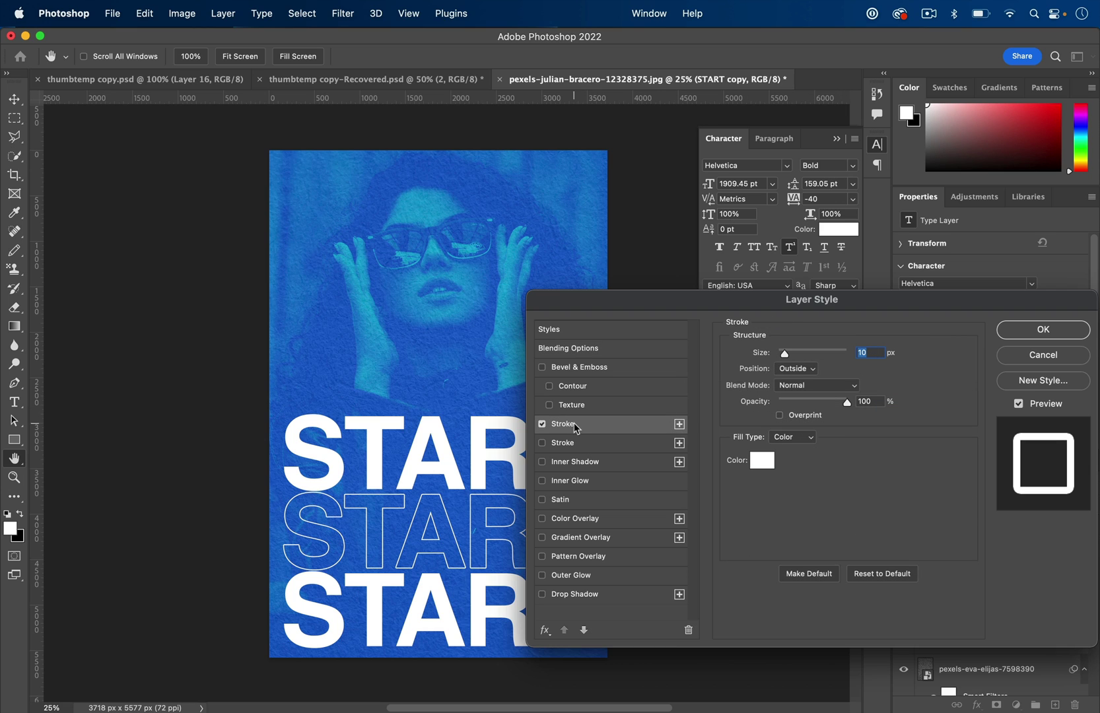
pyautogui.moveTo(784, 354)
pyautogui.mouseDown()
pyautogui.moveTo(796, 354)
pyautogui.moveTo(788, 359)
pyautogui.mouseUp()
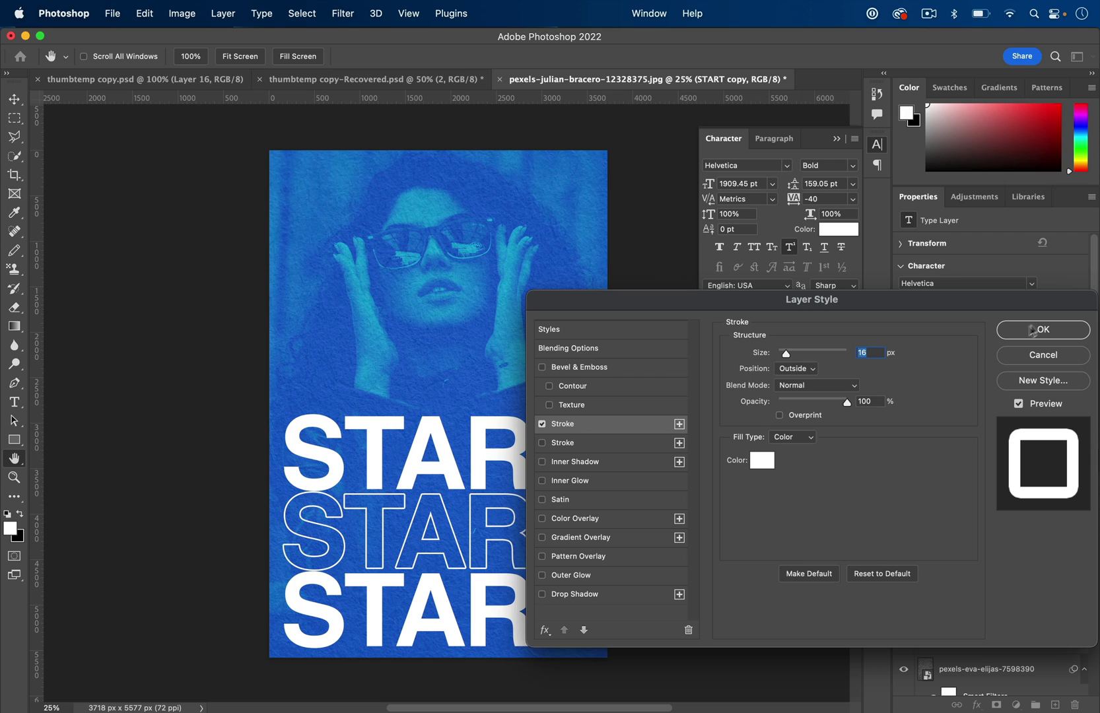
pyautogui.click(813, 368)
pyautogui.click(805, 382)
pyautogui.click(798, 369)
pyautogui.click(795, 383)
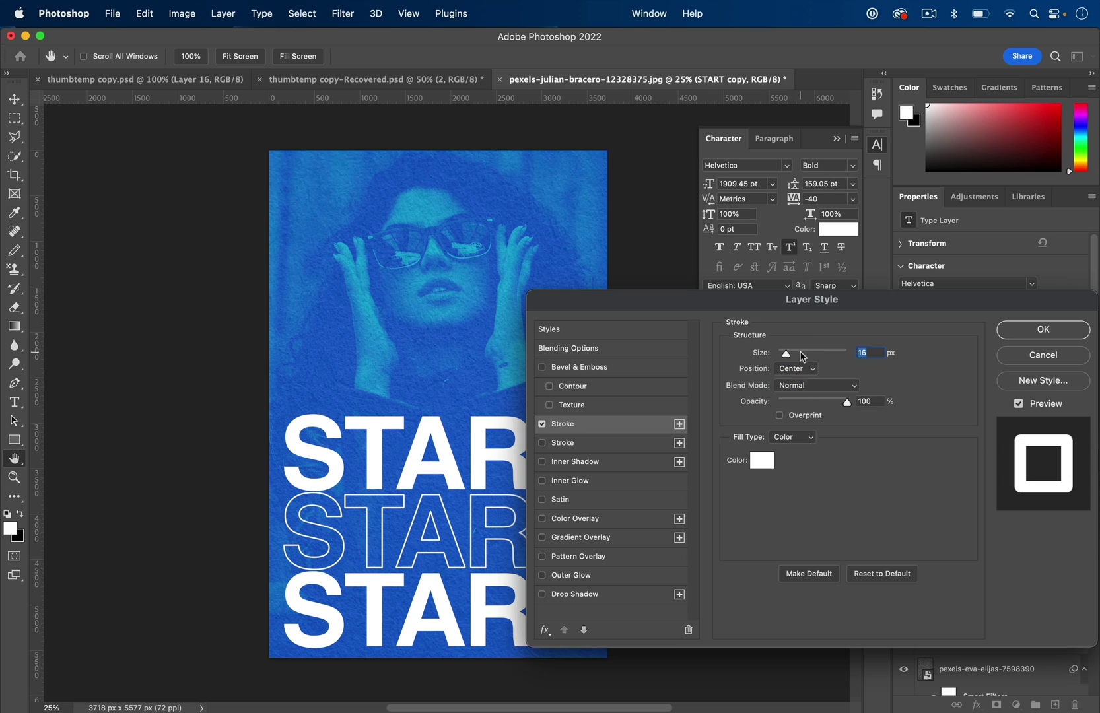
pyautogui.moveTo(802, 357); pyautogui.dragTo(788, 353)
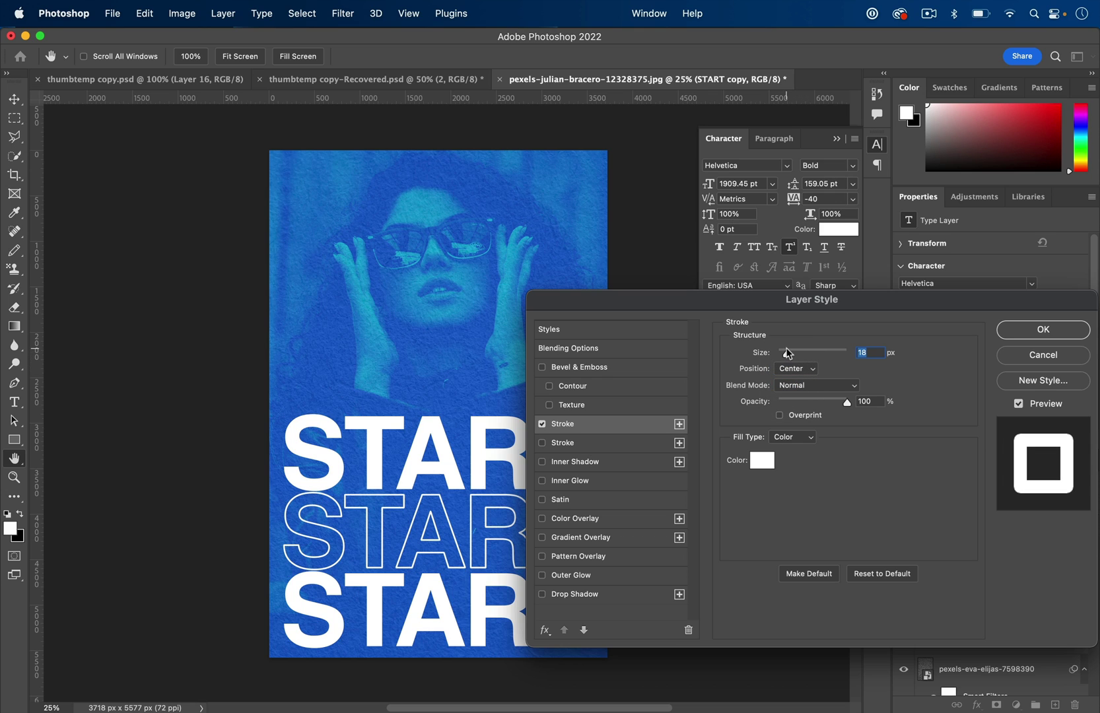
pyautogui.click(790, 368)
pyautogui.click(794, 360)
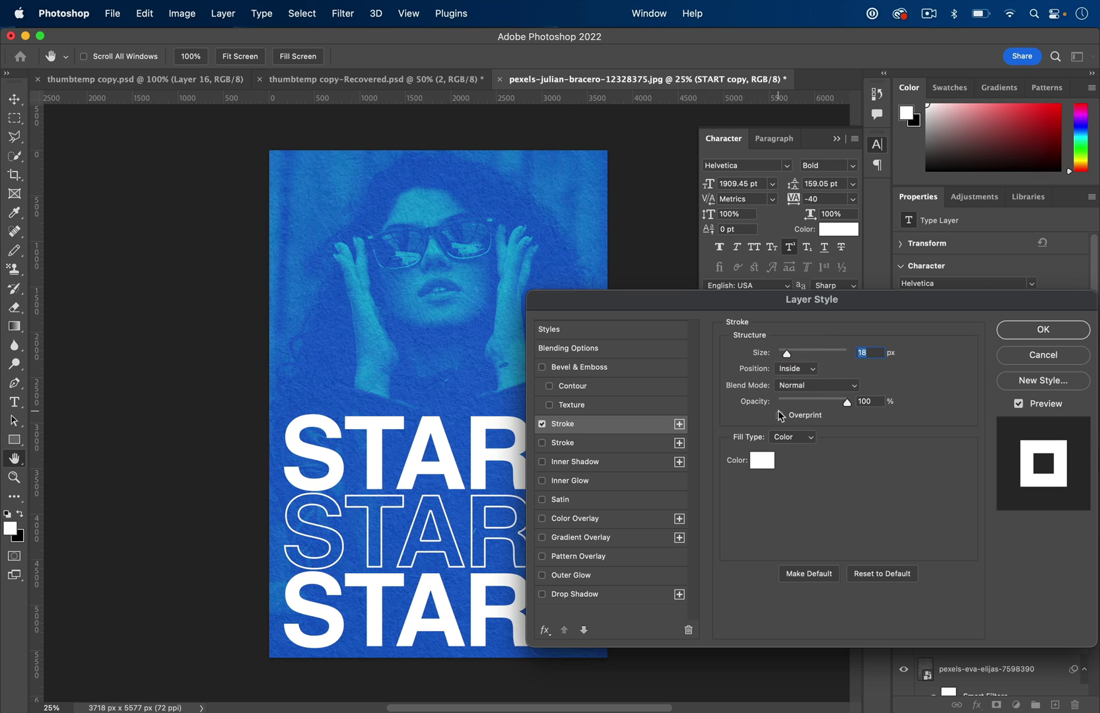
pyautogui.click(1028, 330)
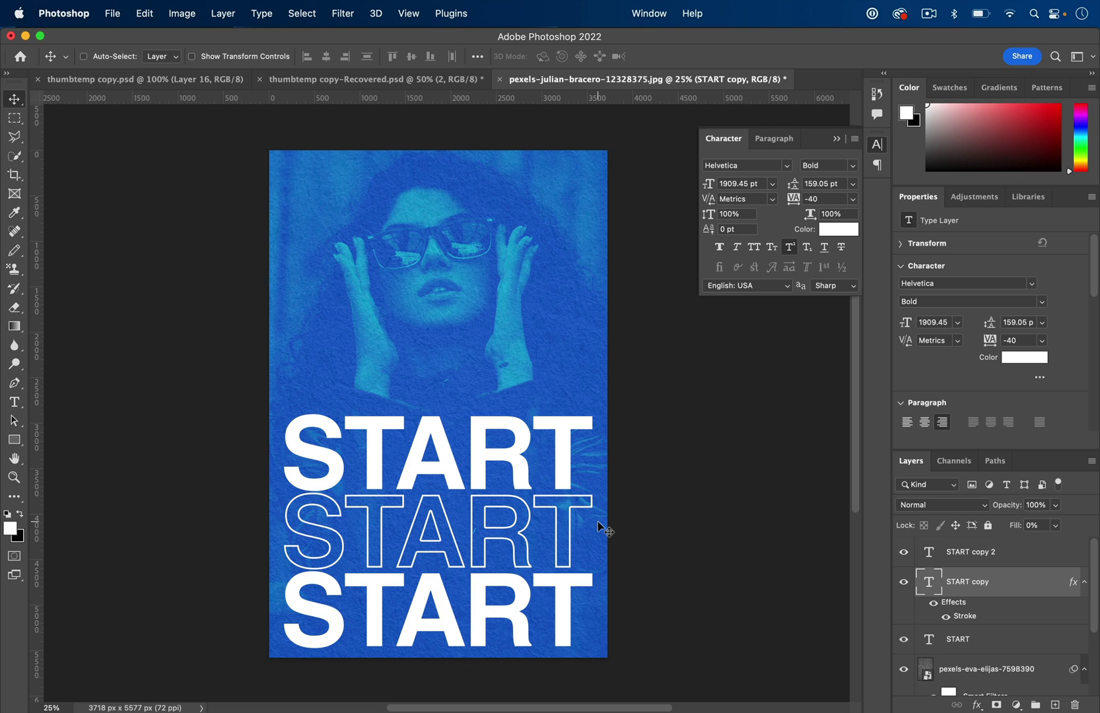
# Duplicate the outlined START at 100% fill and delete ST, leaving ART
pyautogui.press('super+j')
pyautogui.click(1057, 526)
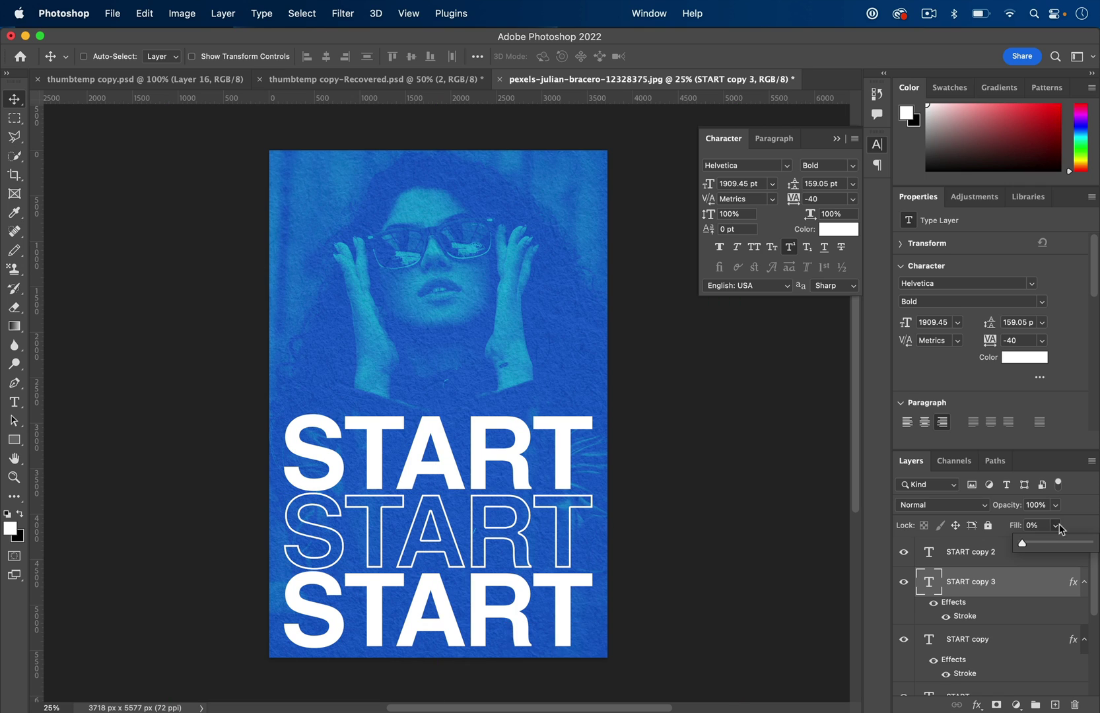
pyautogui.moveTo(1035, 545); pyautogui.dragTo(1087, 543)
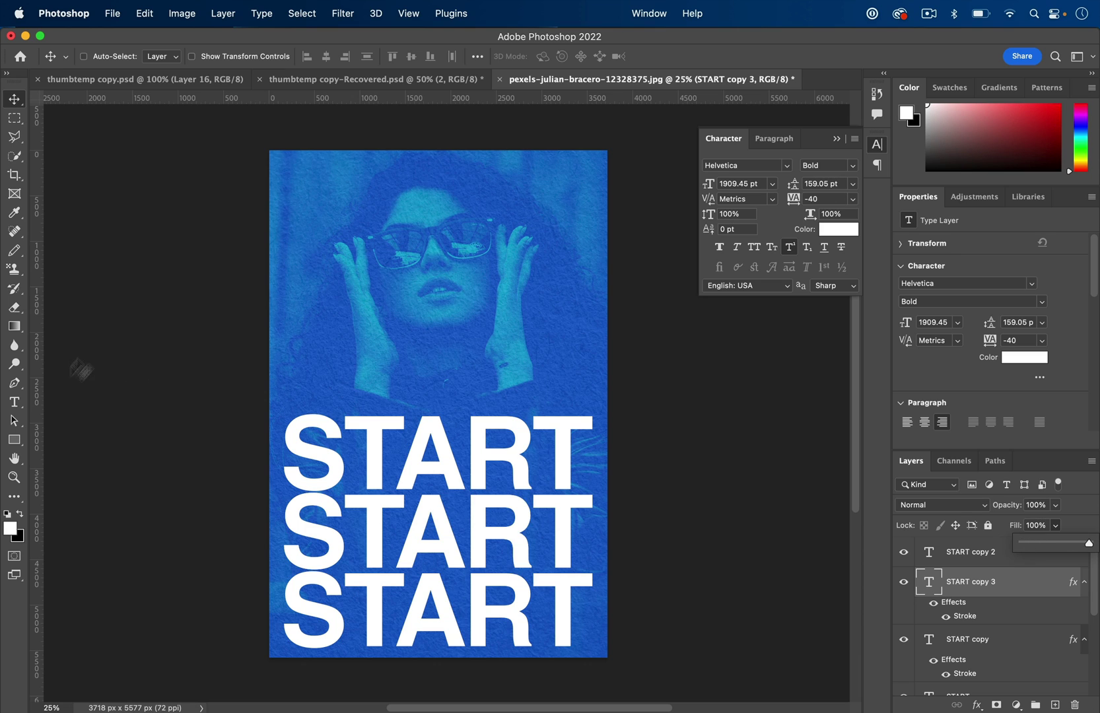
pyautogui.click(20, 402)
pyautogui.moveTo(372, 518); pyautogui.dragTo(181, 518)
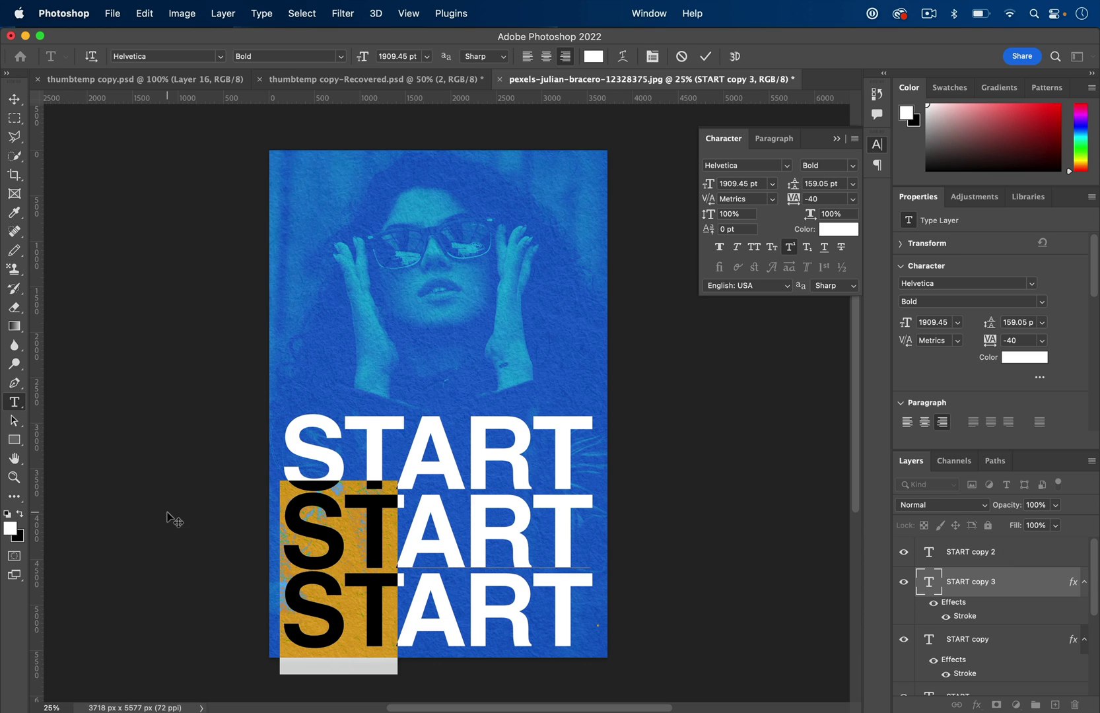
pyautogui.press('BackSpace')
pyautogui.click(14, 99)
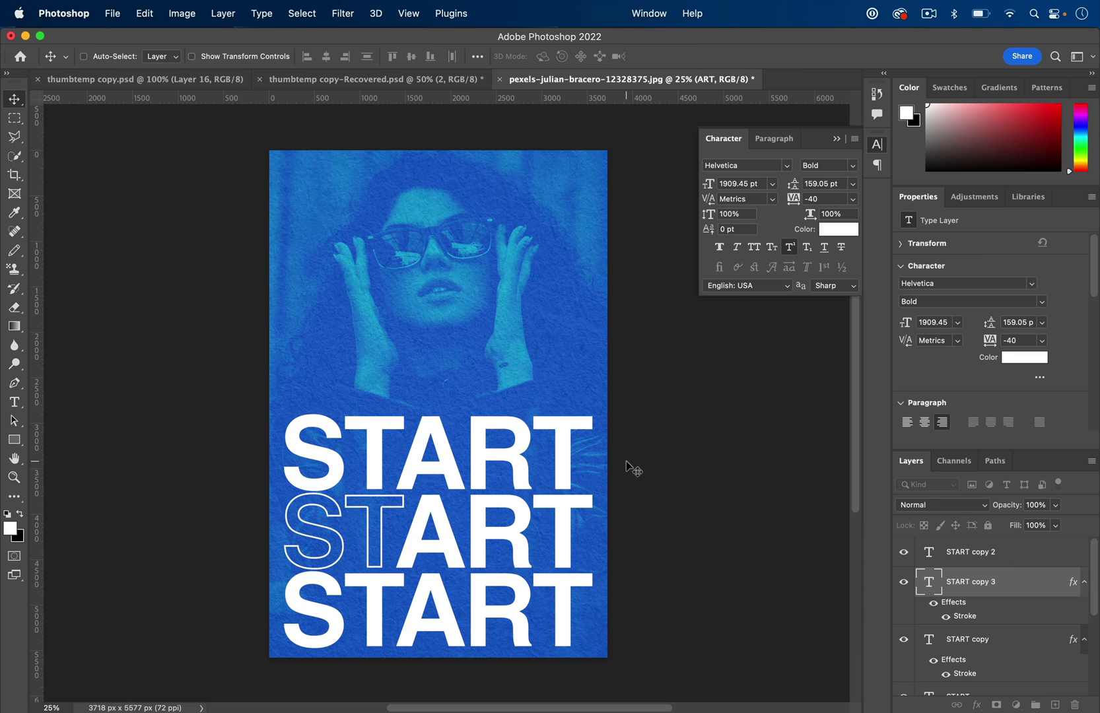
# Left-align ART and nudge it to sit exactly over the outlined ART letters
pyautogui.doubleClick(929, 584)
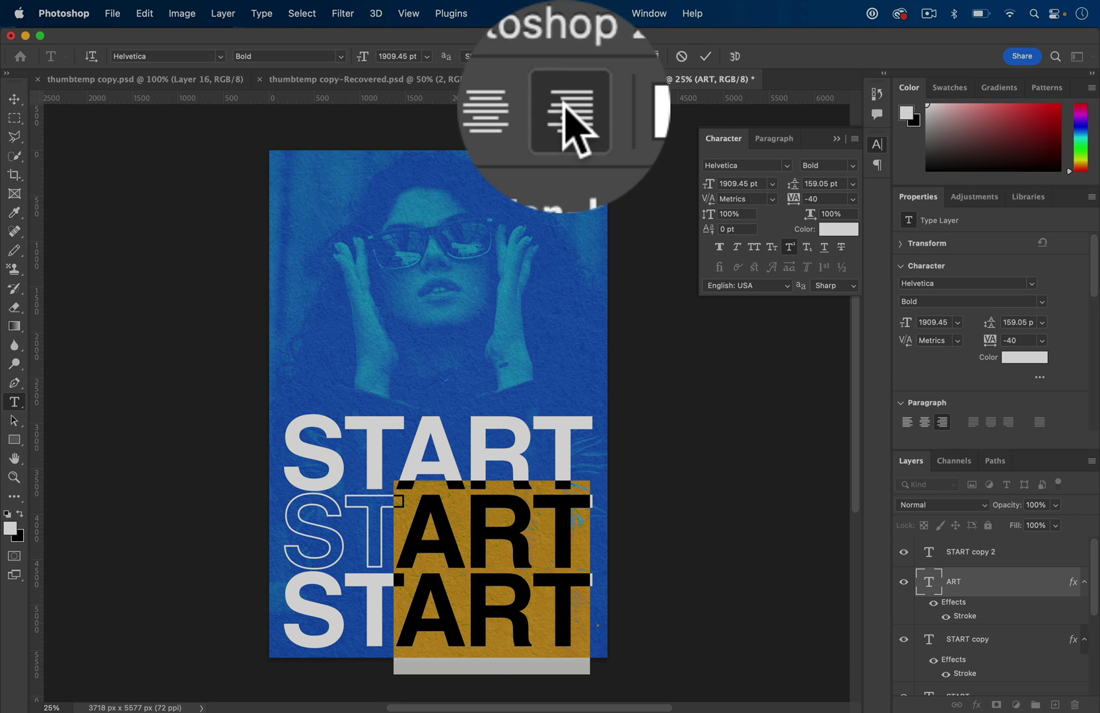
pyautogui.click(550, 56)
pyautogui.click(533, 56)
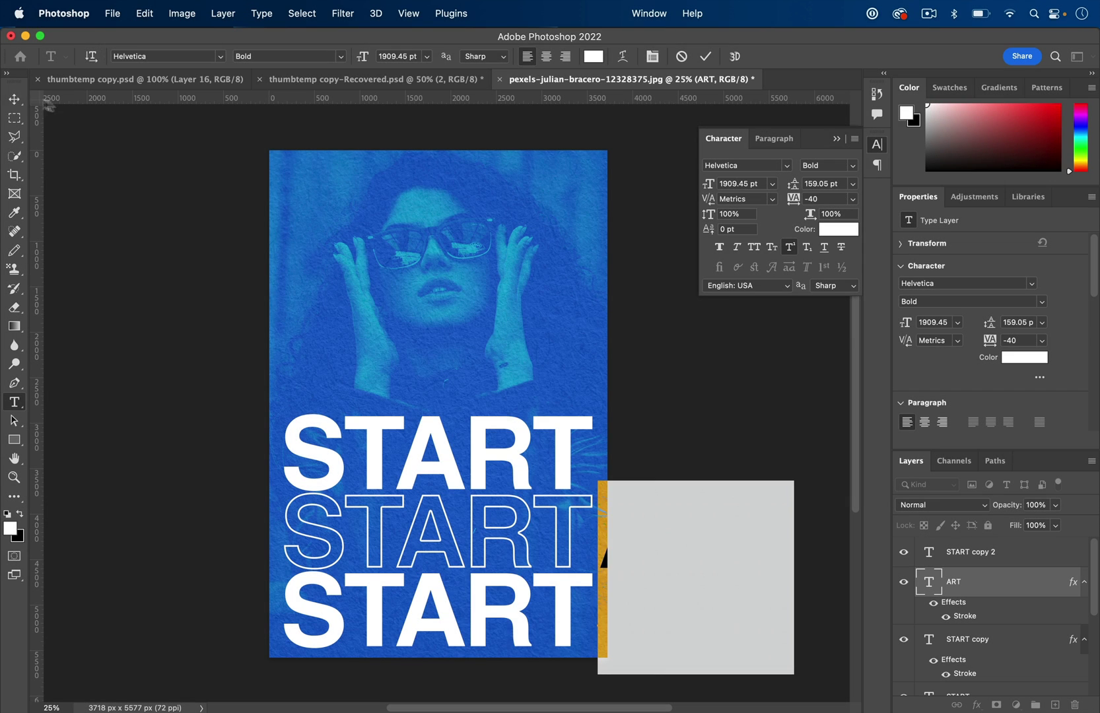
pyautogui.click(14, 99)
pyautogui.moveTo(662, 512); pyautogui.dragTo(497, 551)
pyautogui.hotkey('shift', 'Right')
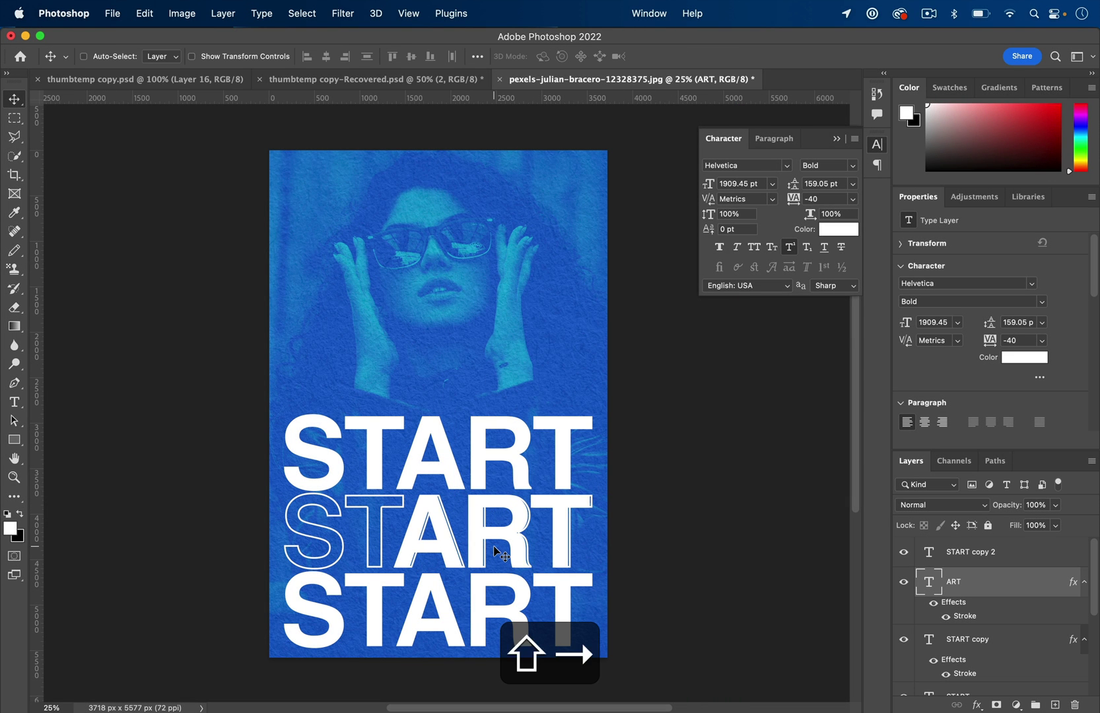
pyautogui.press('Right')
pyautogui.press('Right')
pyautogui.press('Right')
pyautogui.press('Right')
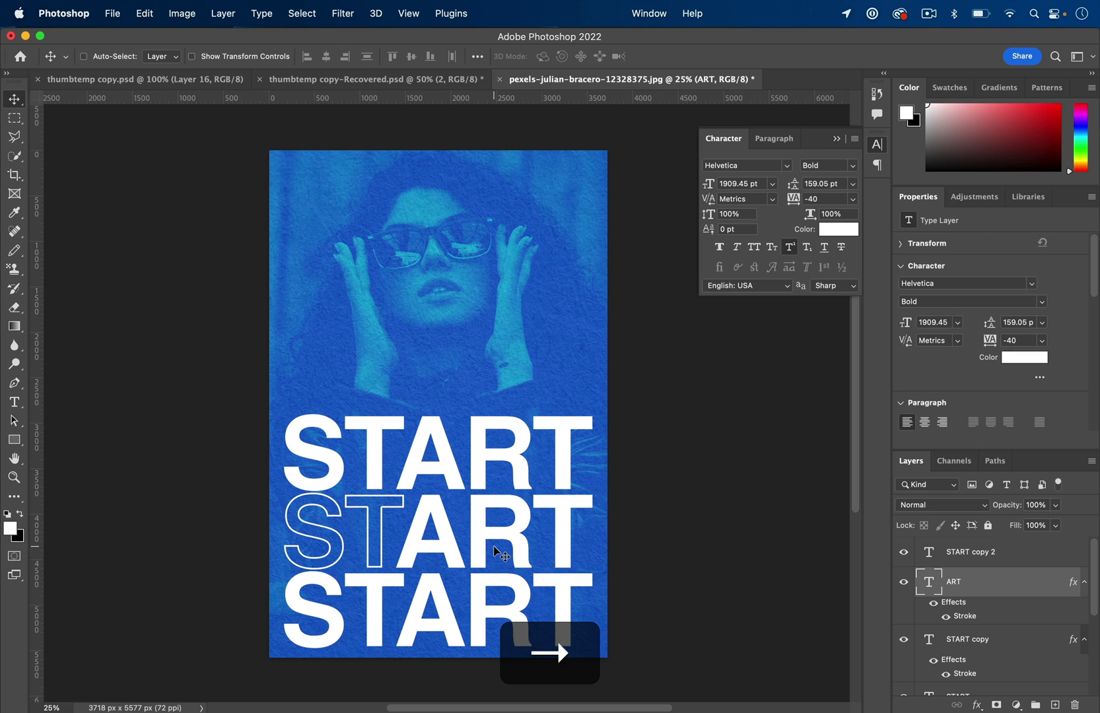
pyautogui.press('Right')
pyautogui.hotkey('shift', 'Right')
pyautogui.hotkey('shift', 'Left')
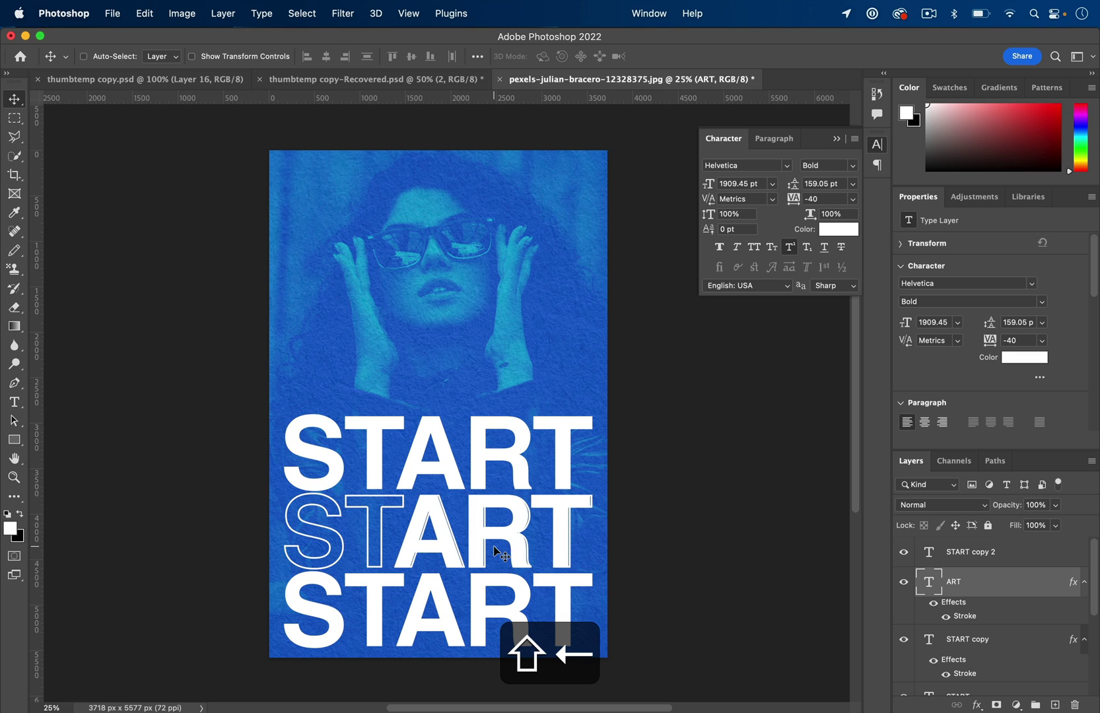
pyautogui.hotkey('shift', 'Left')
pyautogui.hotkey('shift', 'Left')
pyautogui.hotkey('shift', 'Right')
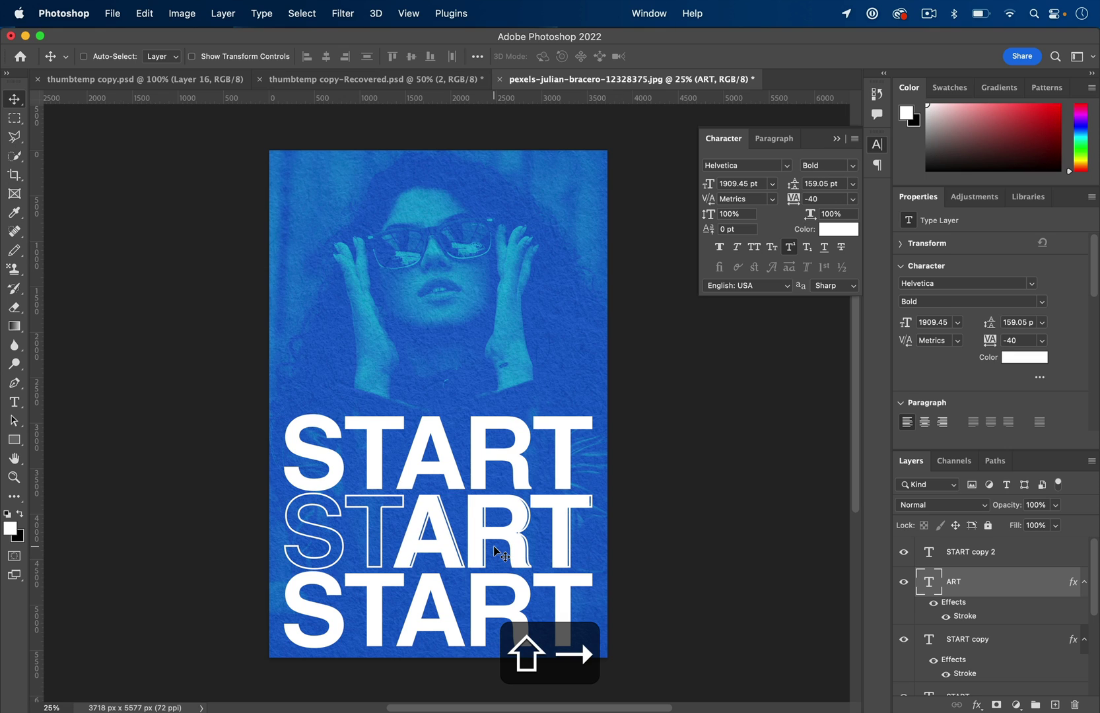
pyautogui.hotkey('shift', 'Left')
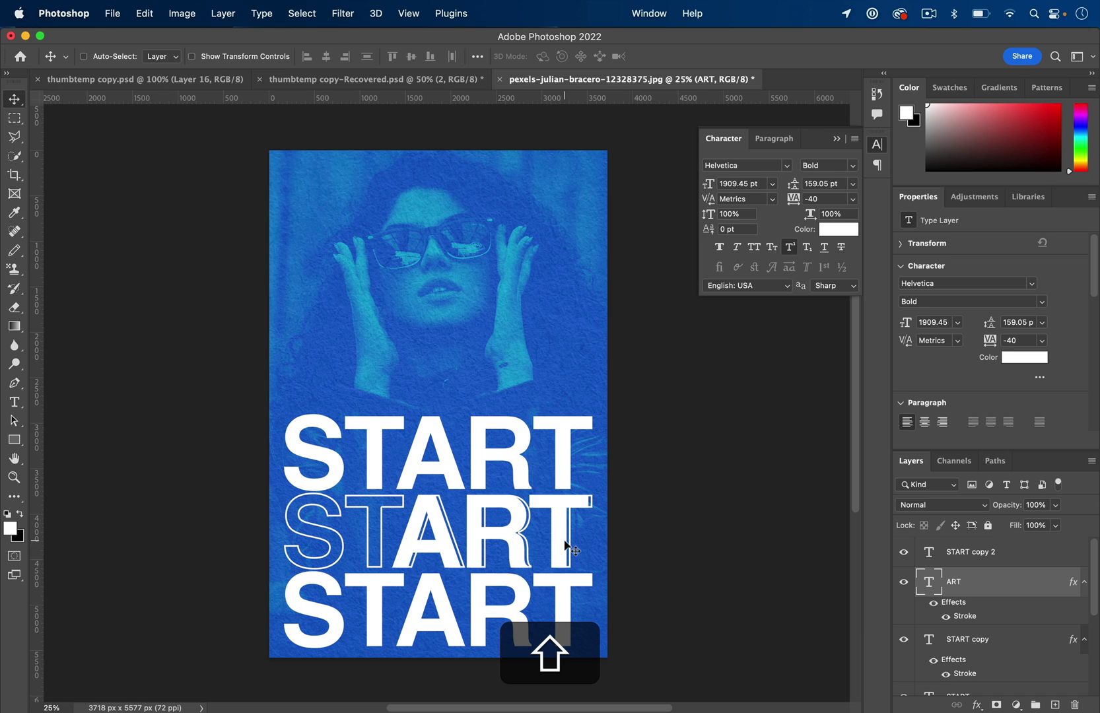
# Line ART up with the outline and colour it cyan sampled from the image
pyautogui.hotkey('shift', 'Right')
pyautogui.hotkey('shift', 'Right')
pyautogui.hotkey('shift', 'Right')
pyautogui.press('Right')
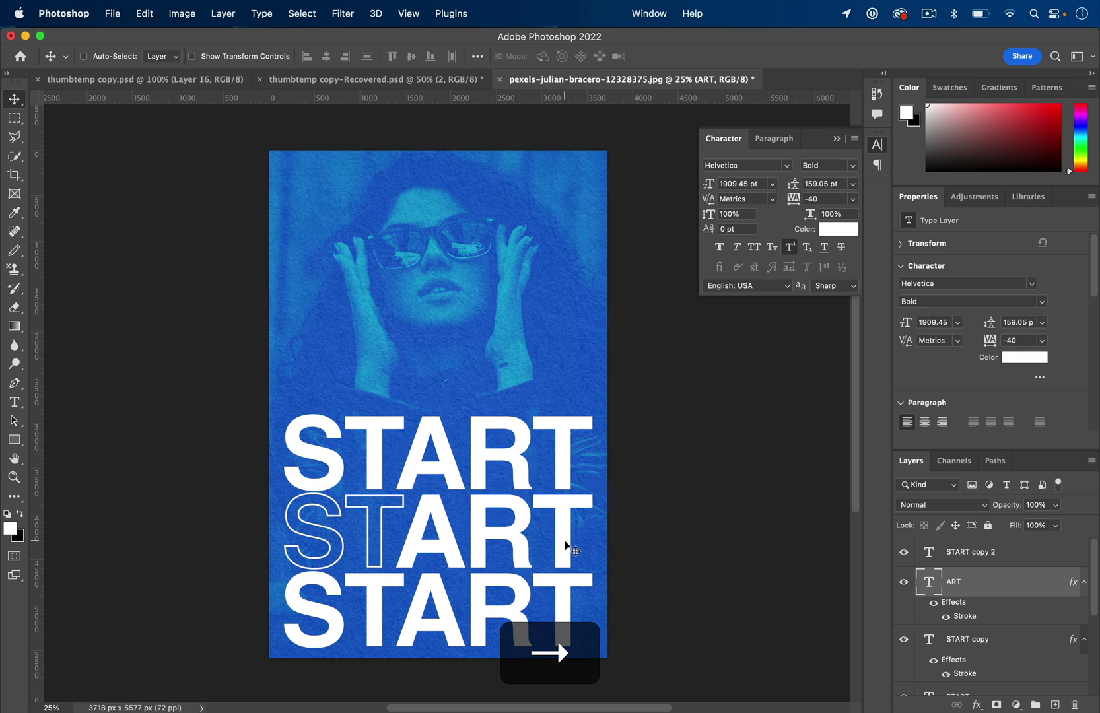
pyautogui.doubleClick(926, 580)
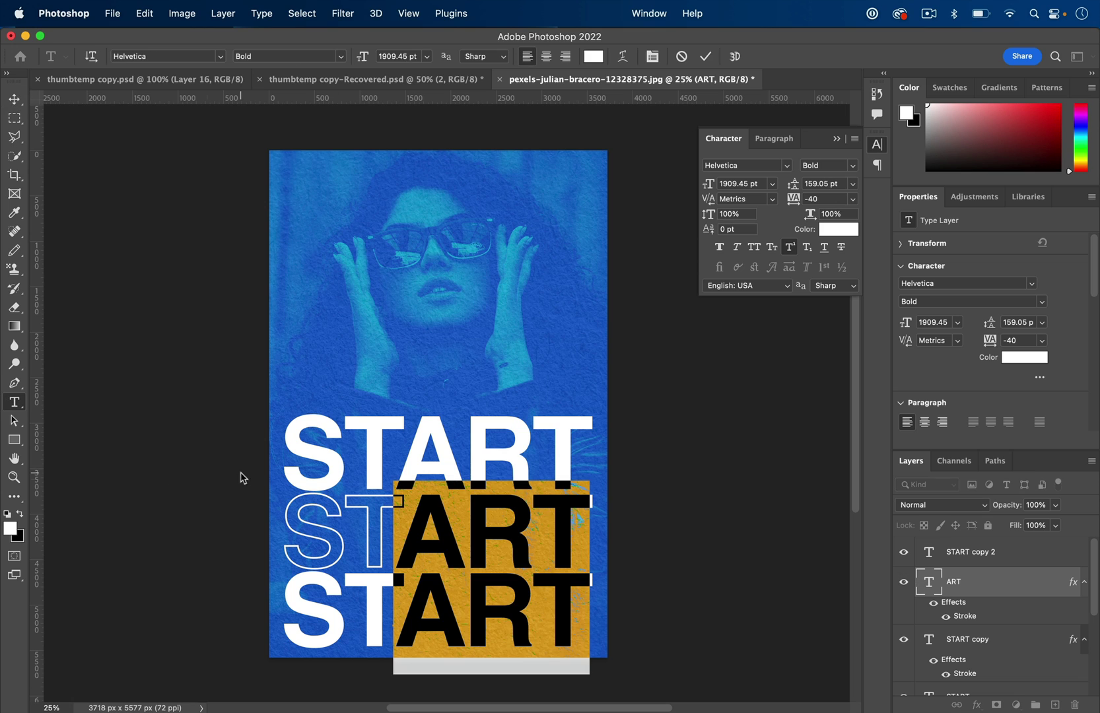
pyautogui.click(10, 528)
pyautogui.click(348, 253)
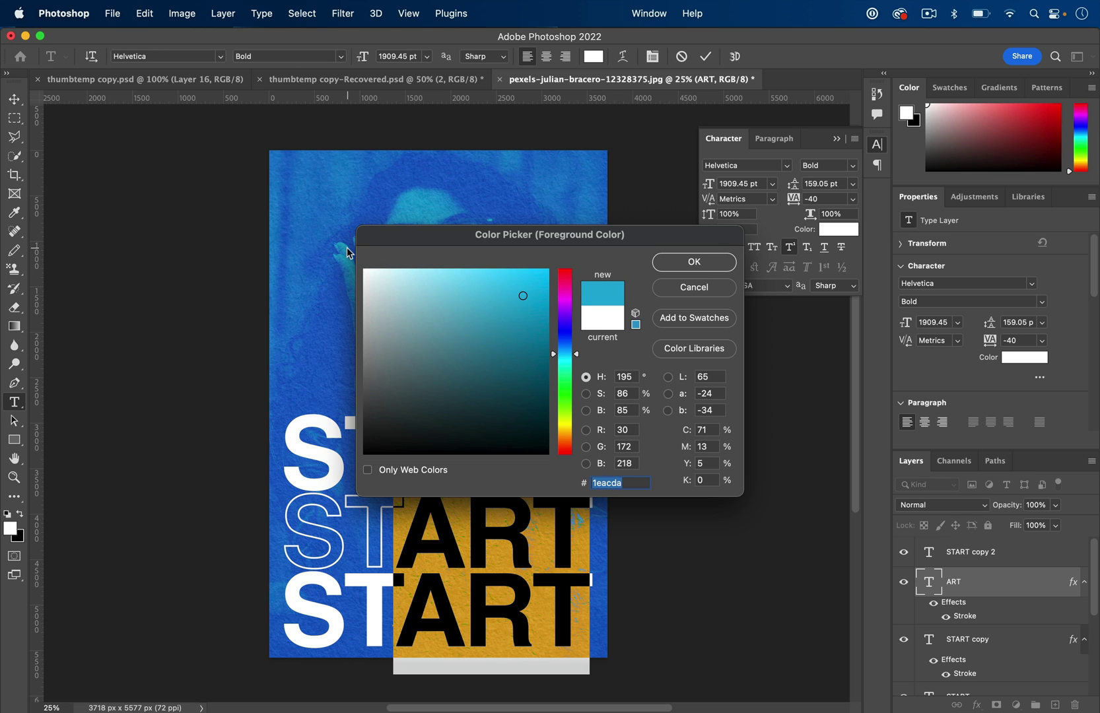
pyautogui.click(689, 262)
pyautogui.click(578, 517)
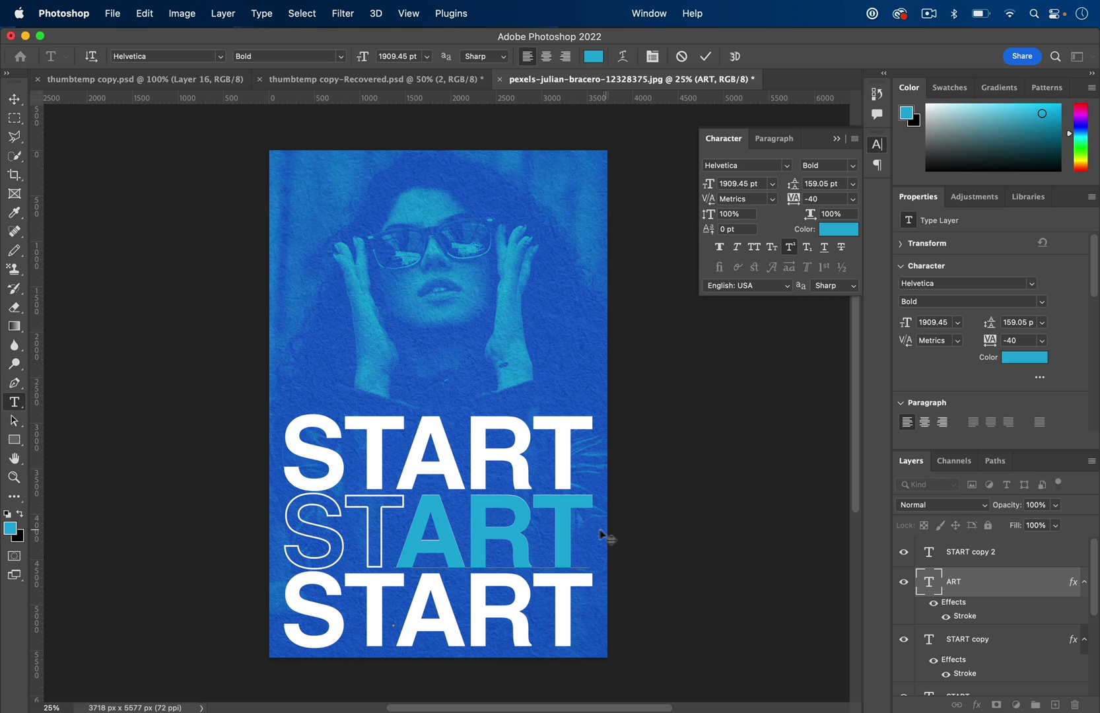
# Settle ART on cyan #1eacda after a brief black trial, and add a new empty layer
pyautogui.press('super+a')
pyautogui.click(23, 514)
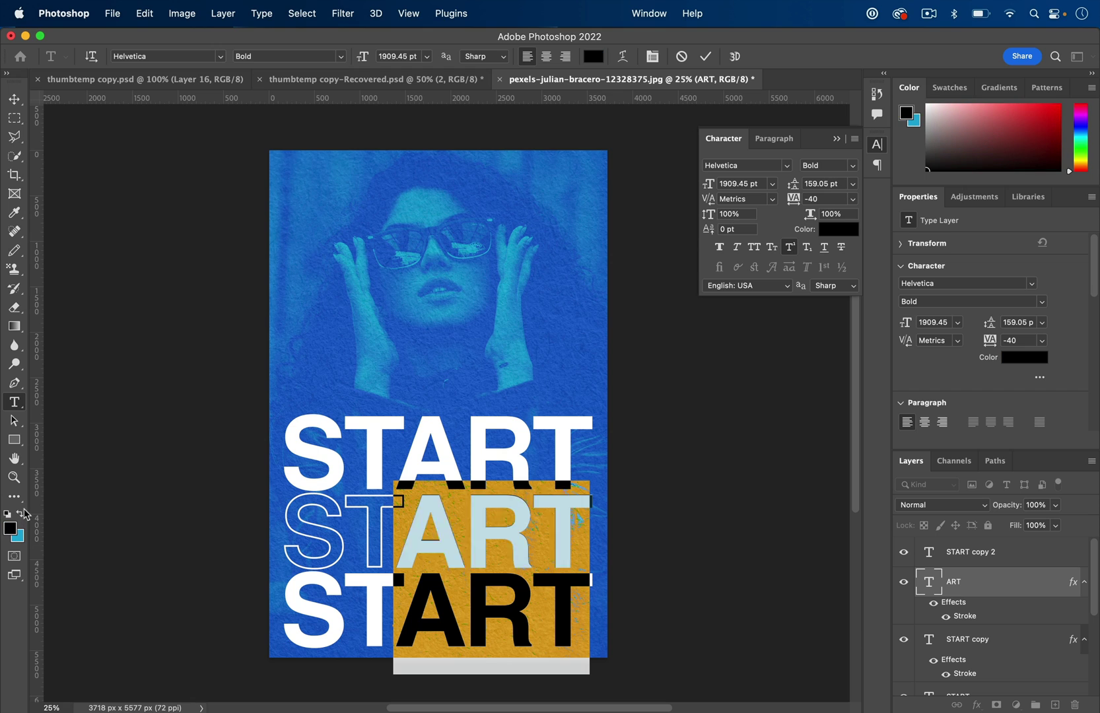
pyautogui.press('super+h')
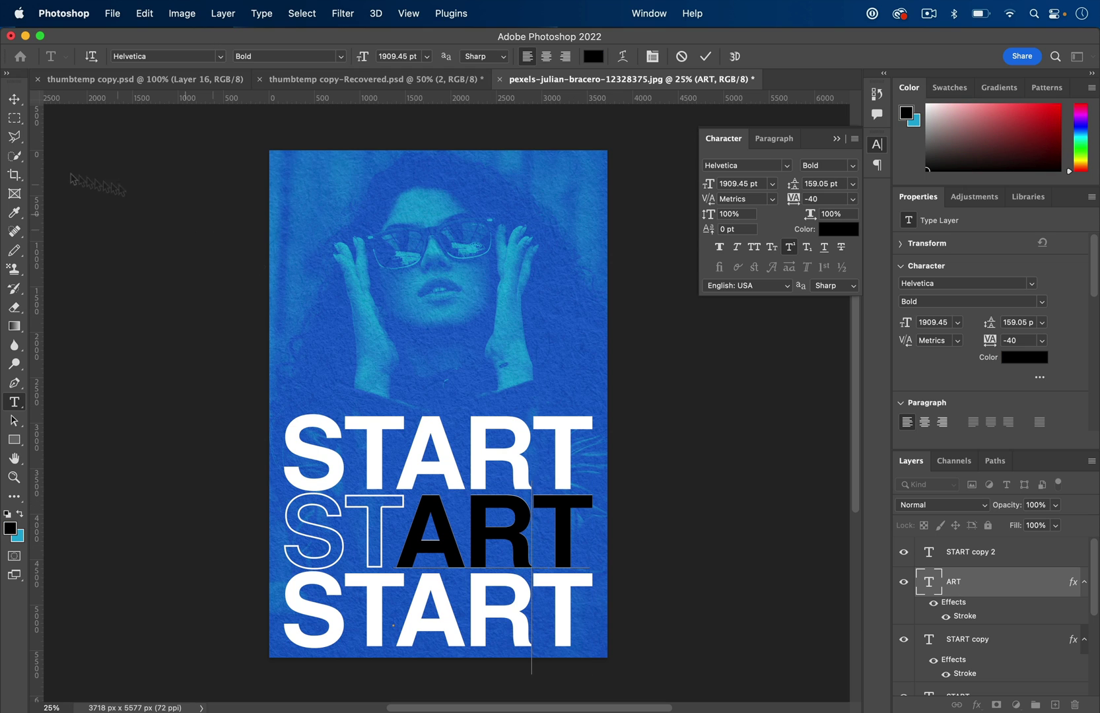
pyautogui.click(16, 100)
pyautogui.press('Up')
pyautogui.press('Down')
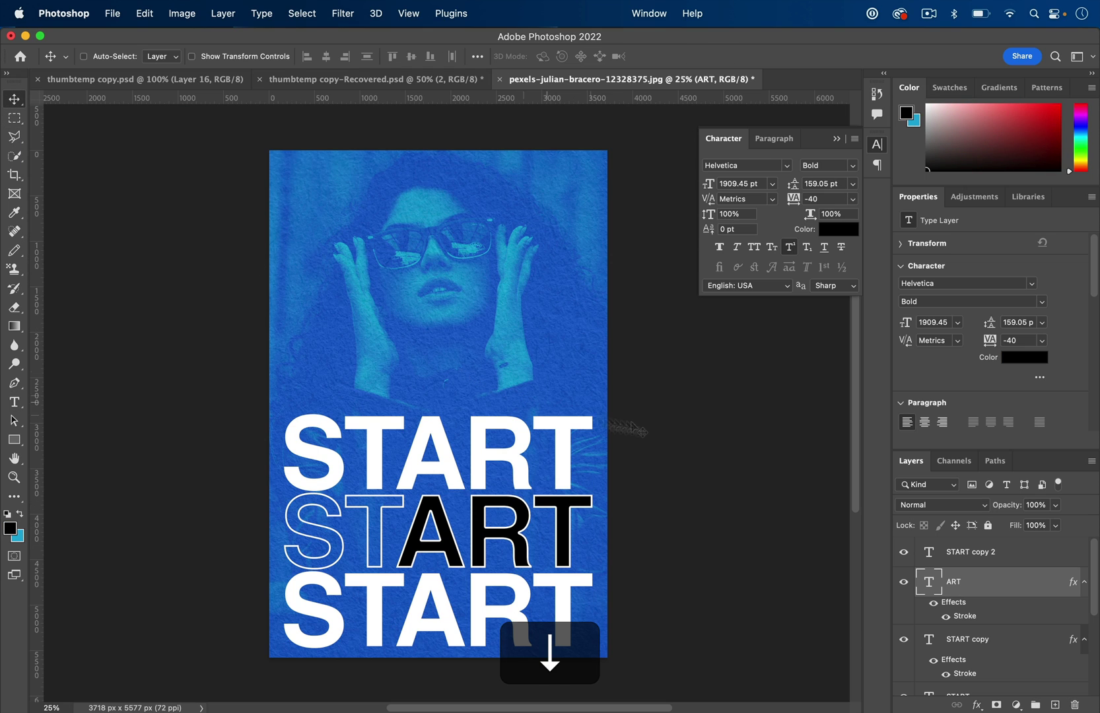
pyautogui.doubleClick(928, 581)
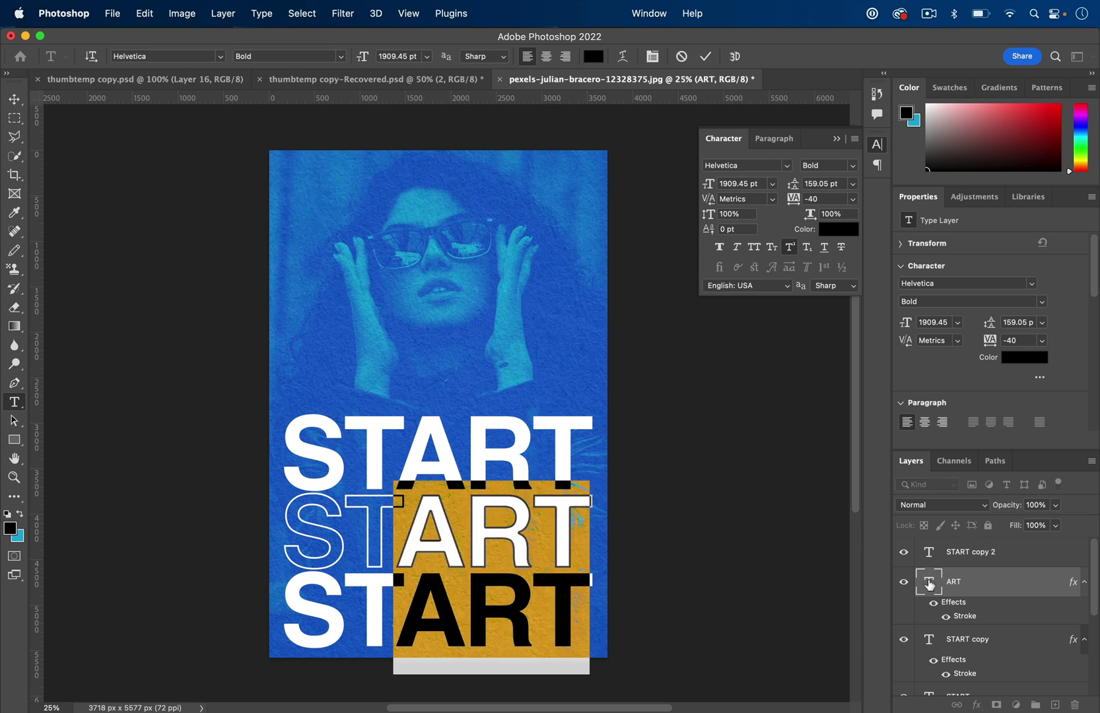
pyautogui.click(21, 513)
pyautogui.press('shift+super+n')
# Move Layer 2 to the top of the stack and marquee the whole canvas
pyautogui.press('shift+super+Left')
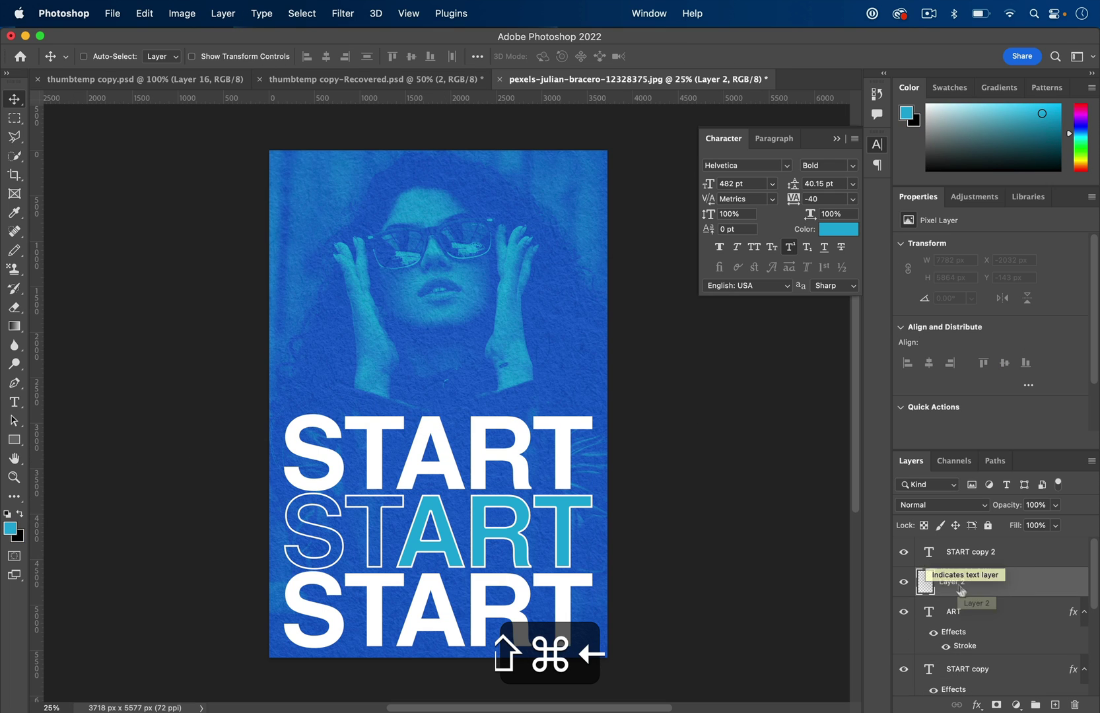
pyautogui.moveTo(963, 586); pyautogui.dragTo(962, 553)
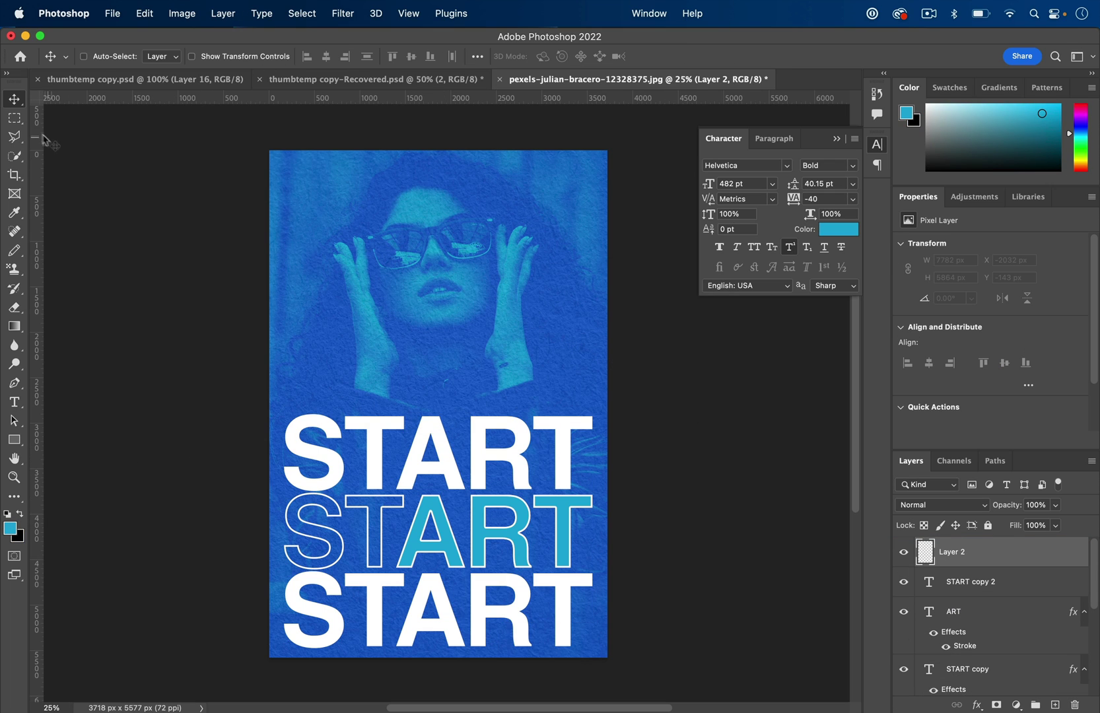
pyautogui.click(14, 118)
pyautogui.moveTo(269, 151)
pyautogui.mouseDown()
pyautogui.moveTo(621, 523)
pyautogui.moveTo(717, 670)
pyautogui.mouseUp()
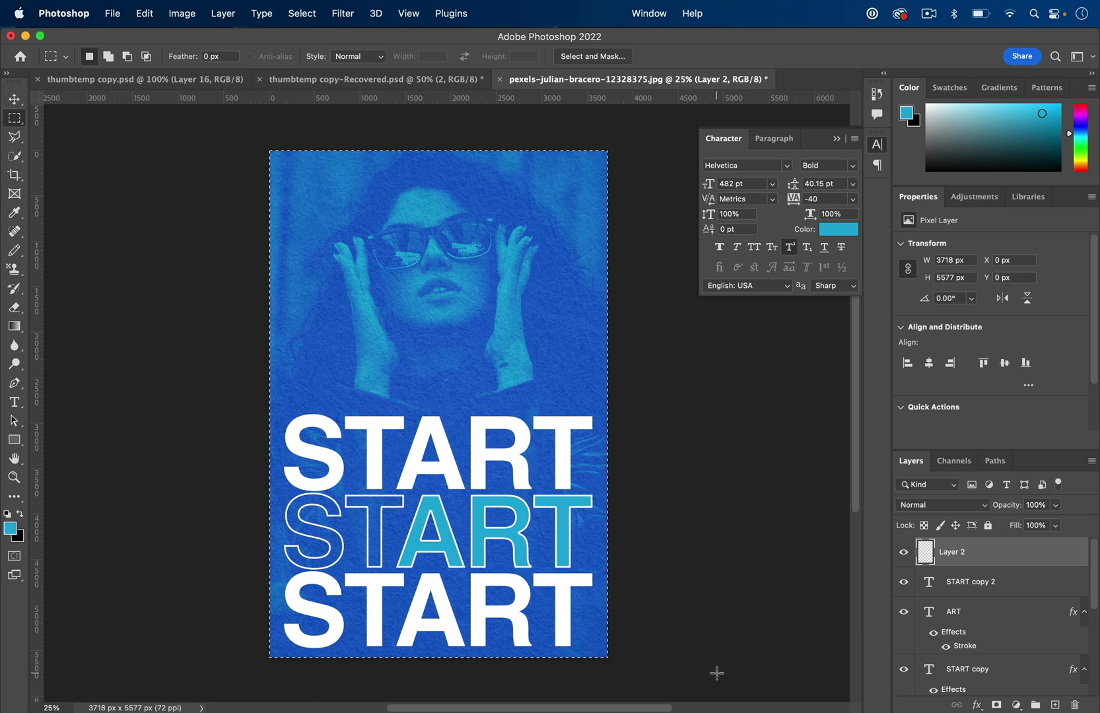
# Stroke the canvas selection with a 10 px white inside line, keeping the selection
pyautogui.rightClick(454, 283)
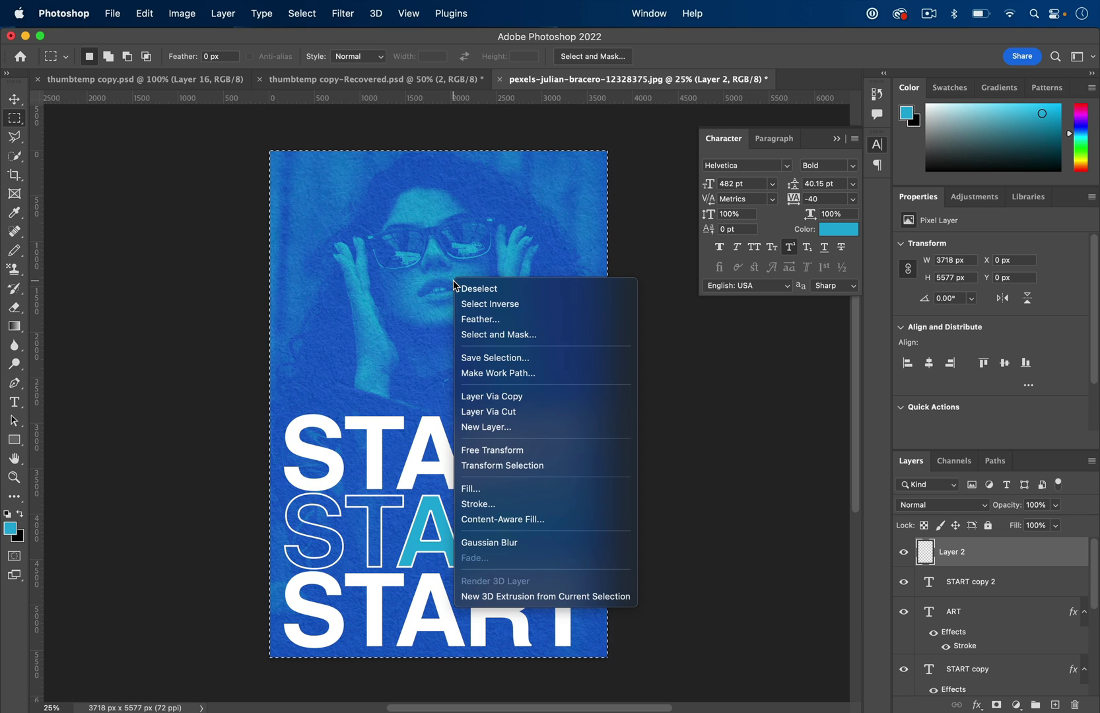
pyautogui.click(516, 507)
pyautogui.click(458, 371)
pyautogui.click(509, 325)
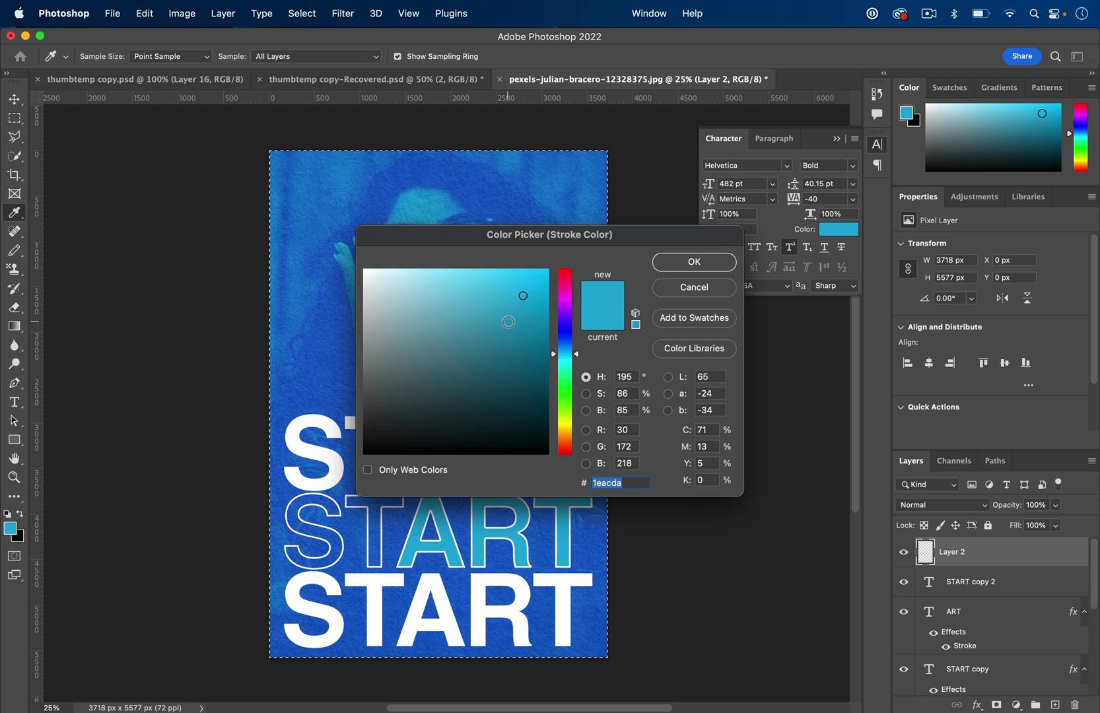
pyautogui.moveTo(508, 322); pyautogui.dragTo(205, 165)
pyautogui.click(686, 263)
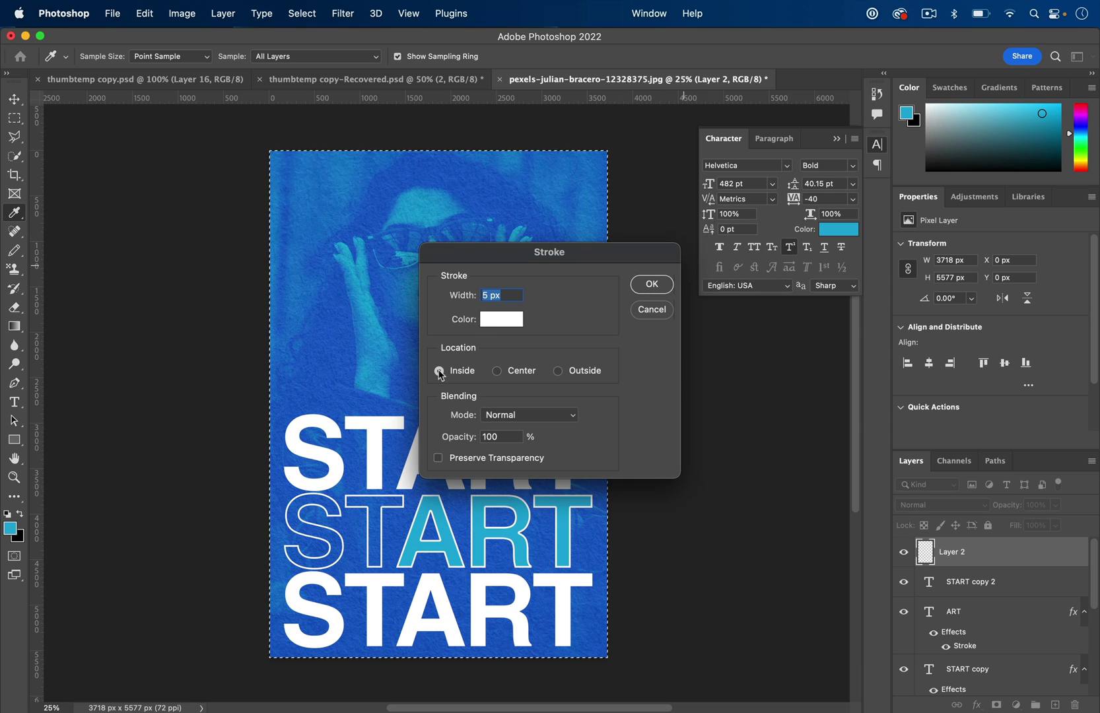
pyautogui.write('10')
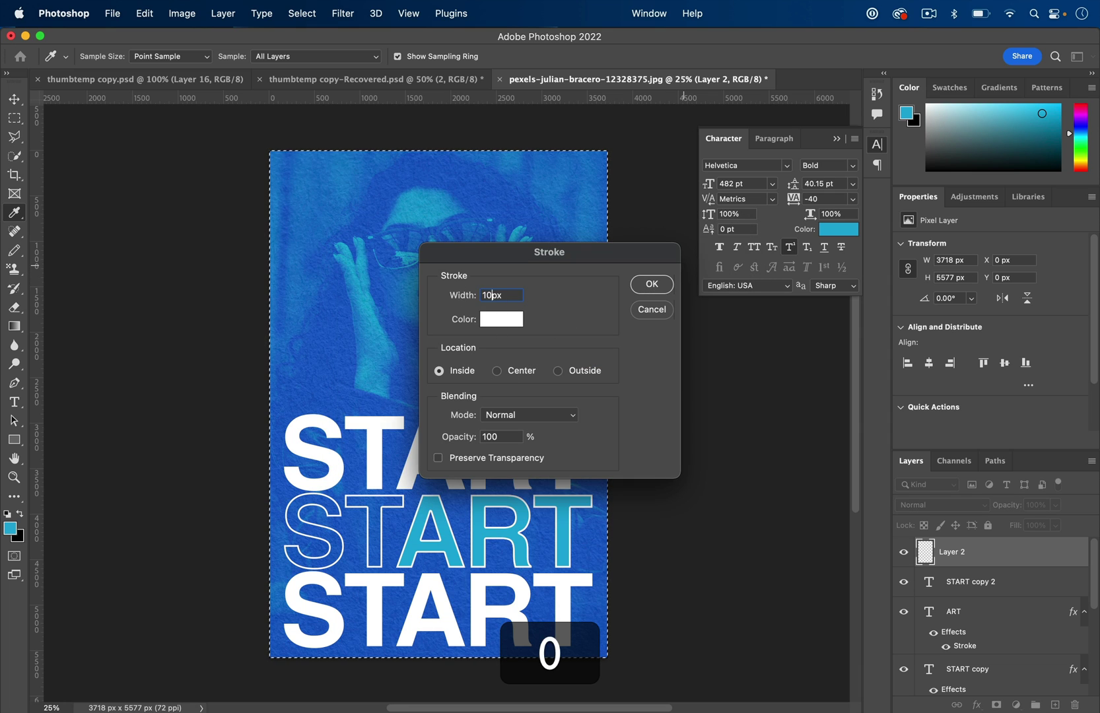
pyautogui.press('Return')
pyautogui.press('super+d')
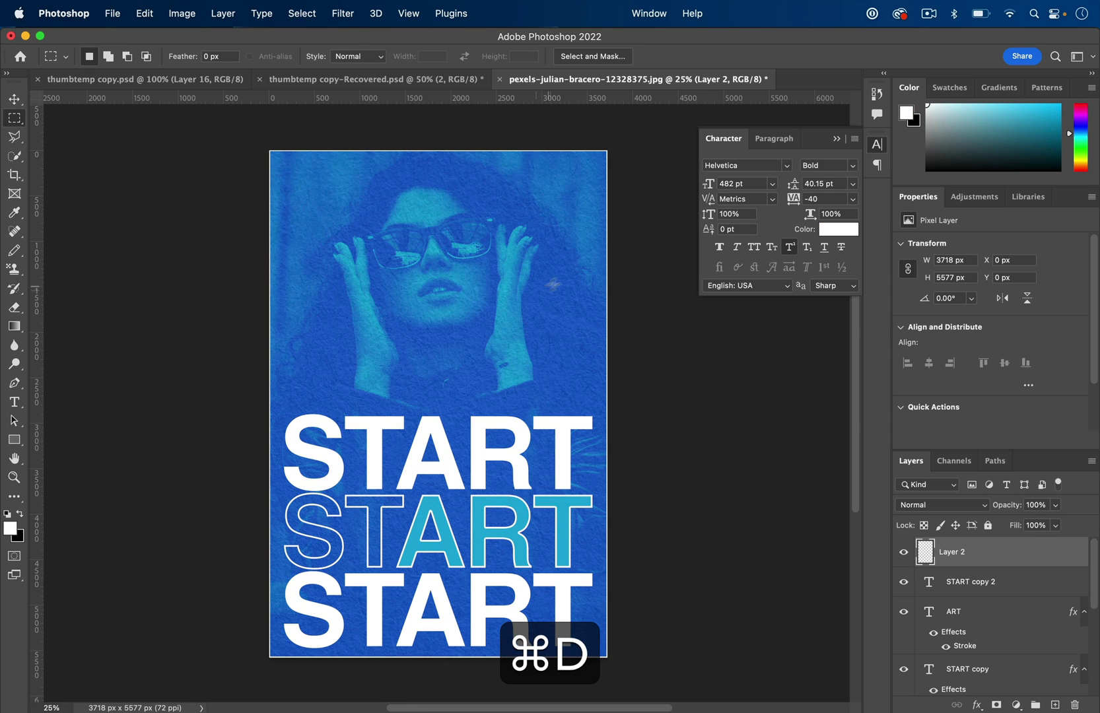
pyautogui.press('super+z')
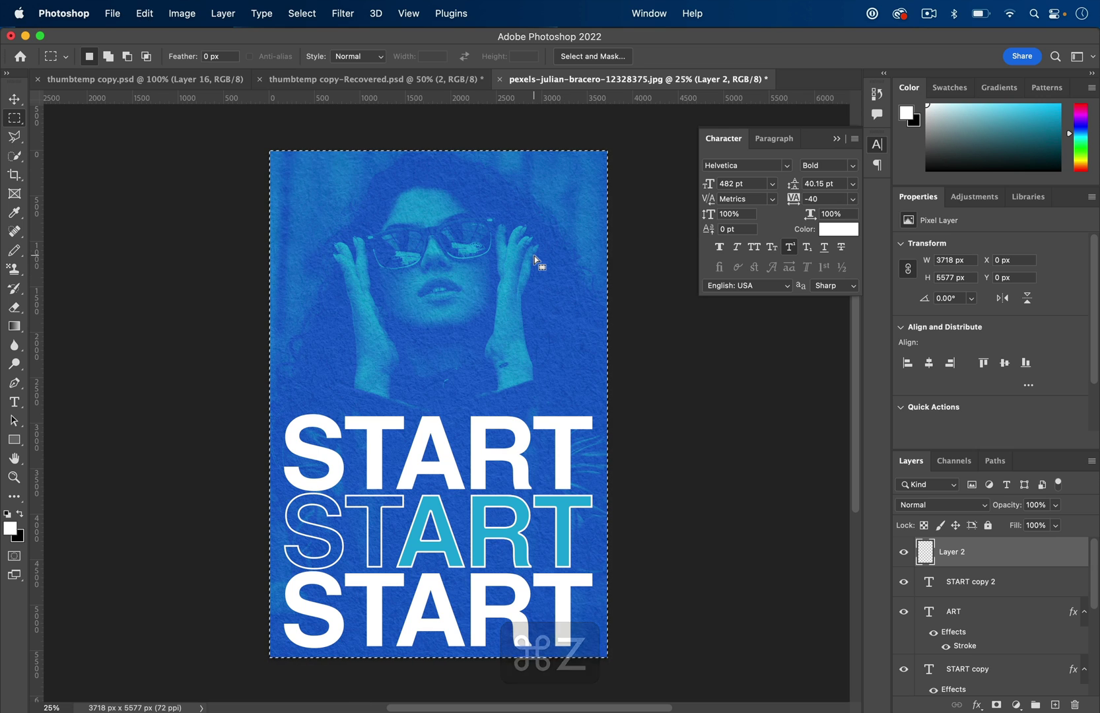
# Contract the selection by 200 px and stroke it outside to form the inset white border
pyautogui.click(312, 7)
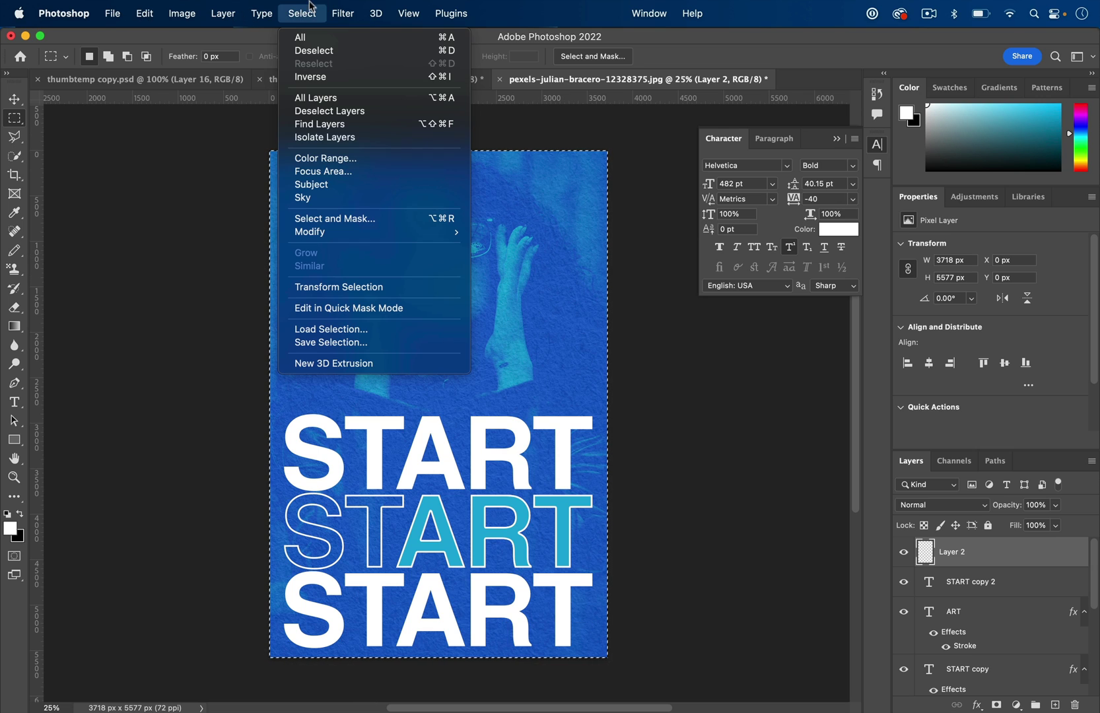
pyautogui.moveTo(368, 232)
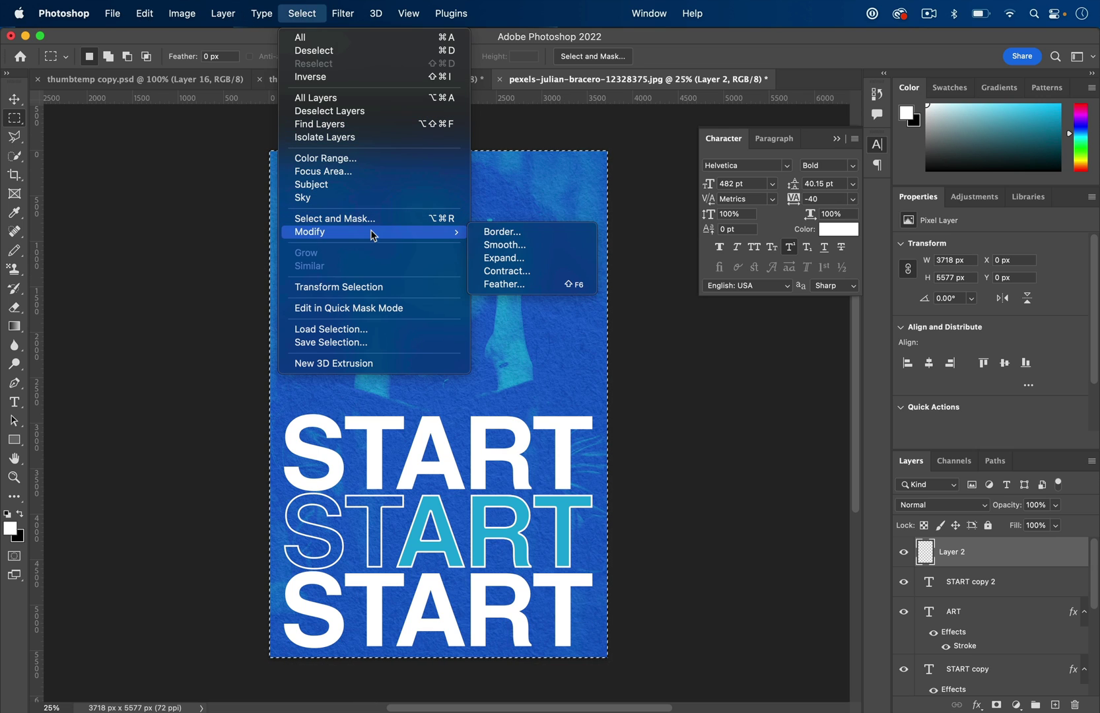
pyautogui.click(512, 280)
pyautogui.write('200')
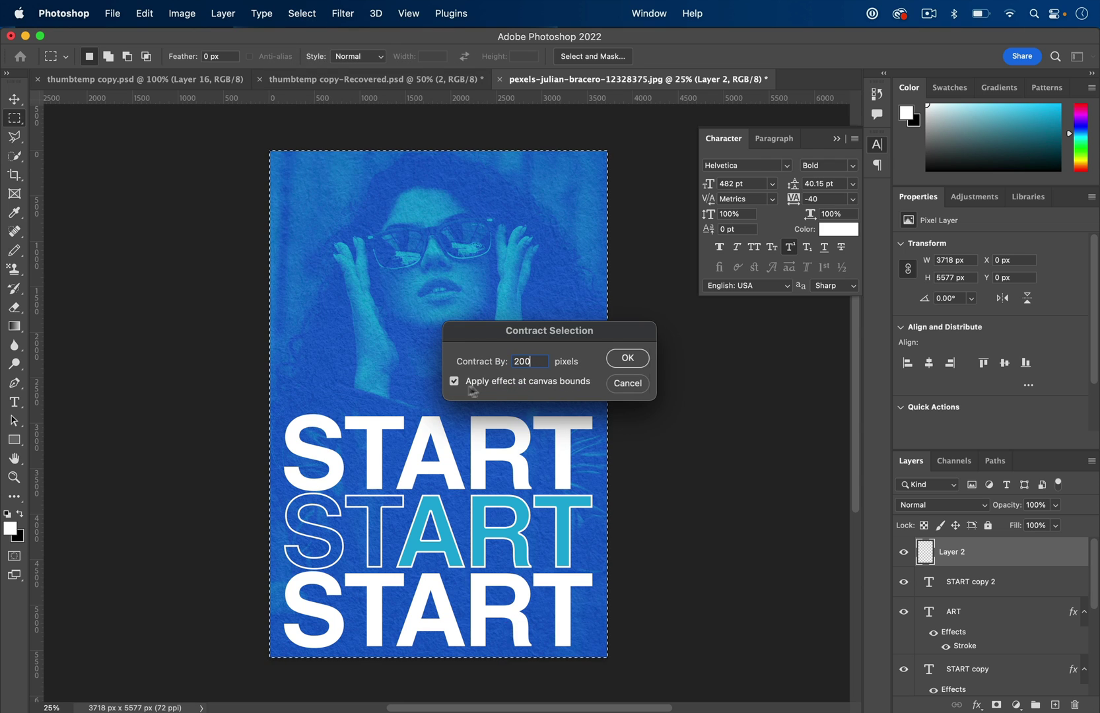
pyautogui.click(635, 363)
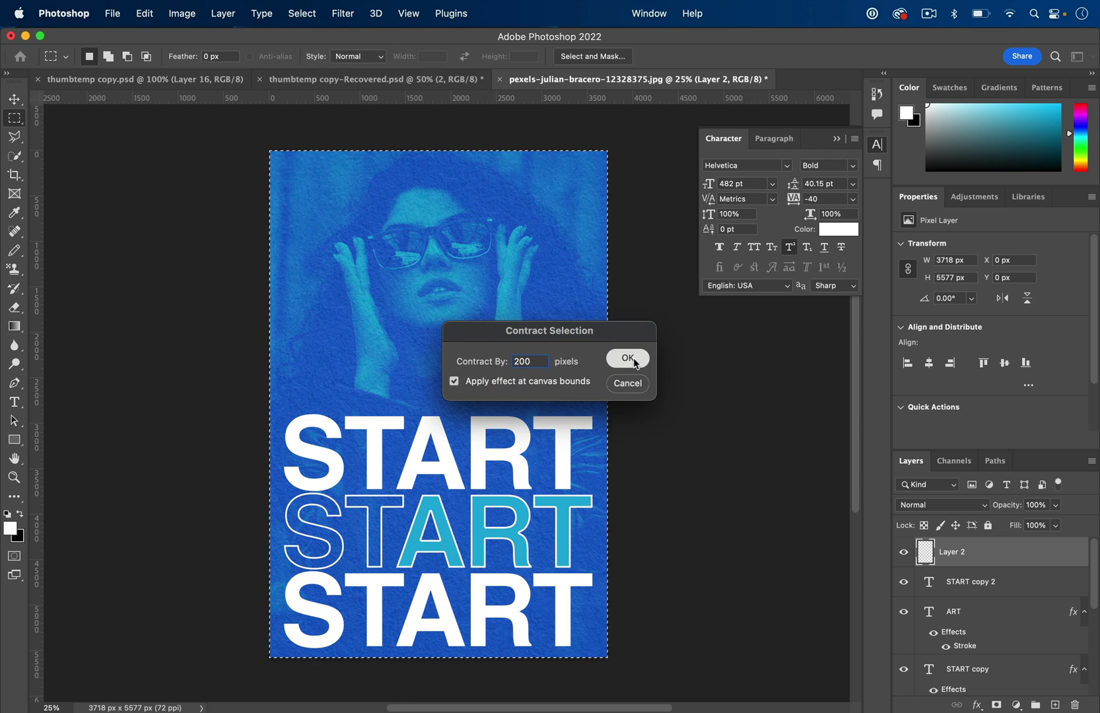
pyautogui.rightClick(535, 280)
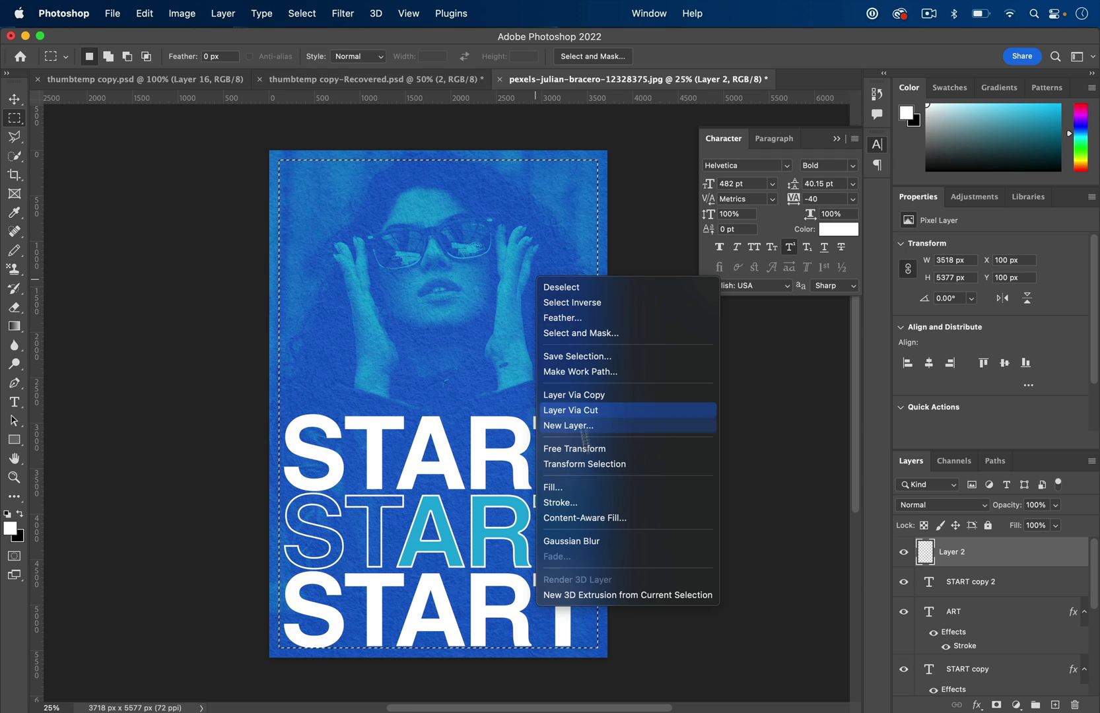
pyautogui.click(593, 503)
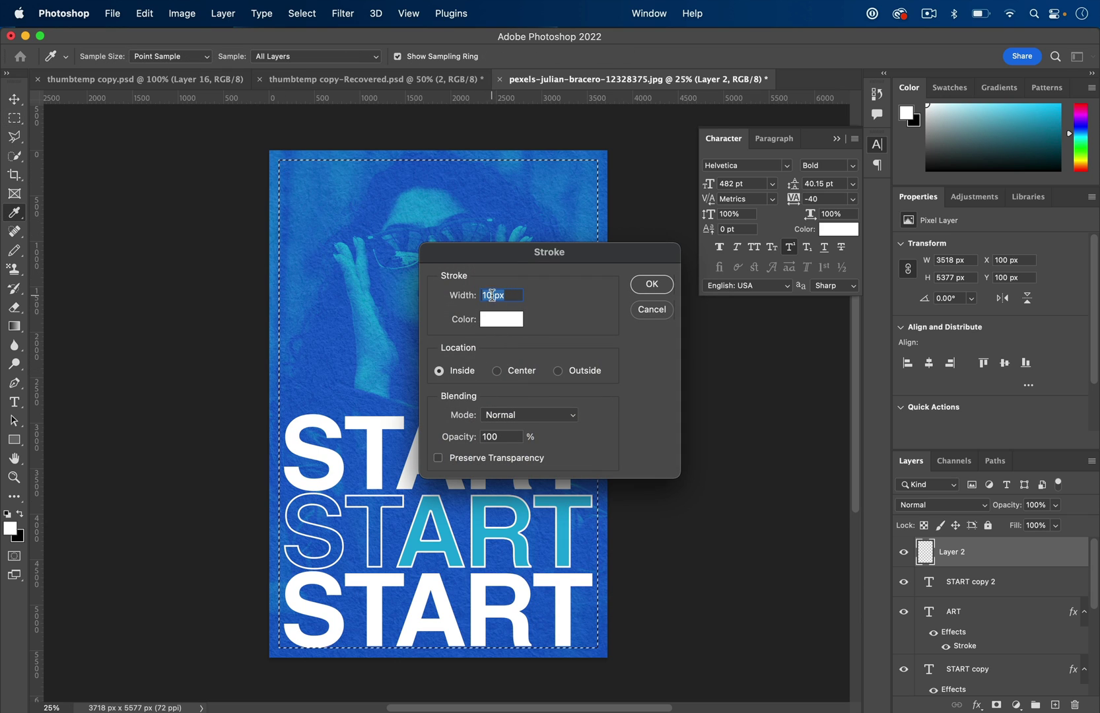
pyautogui.click(558, 371)
pyautogui.click(650, 284)
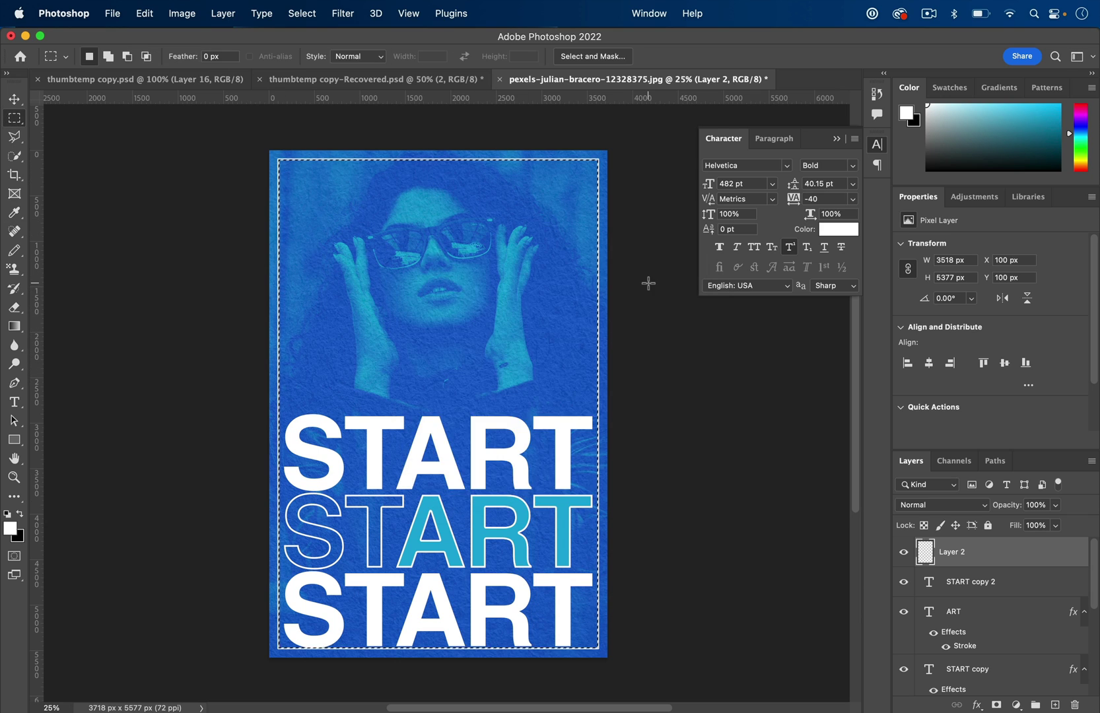
pyautogui.press('super+d')
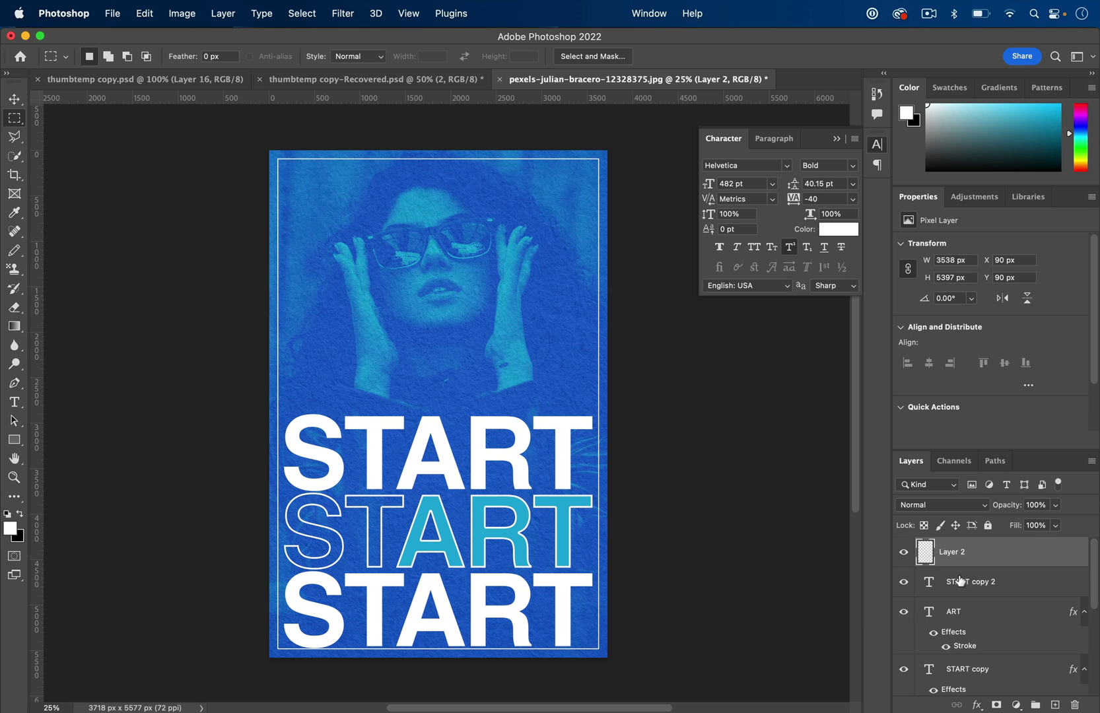
pyautogui.scroll(-5, 960, 581)
pyautogui.click(904, 651)
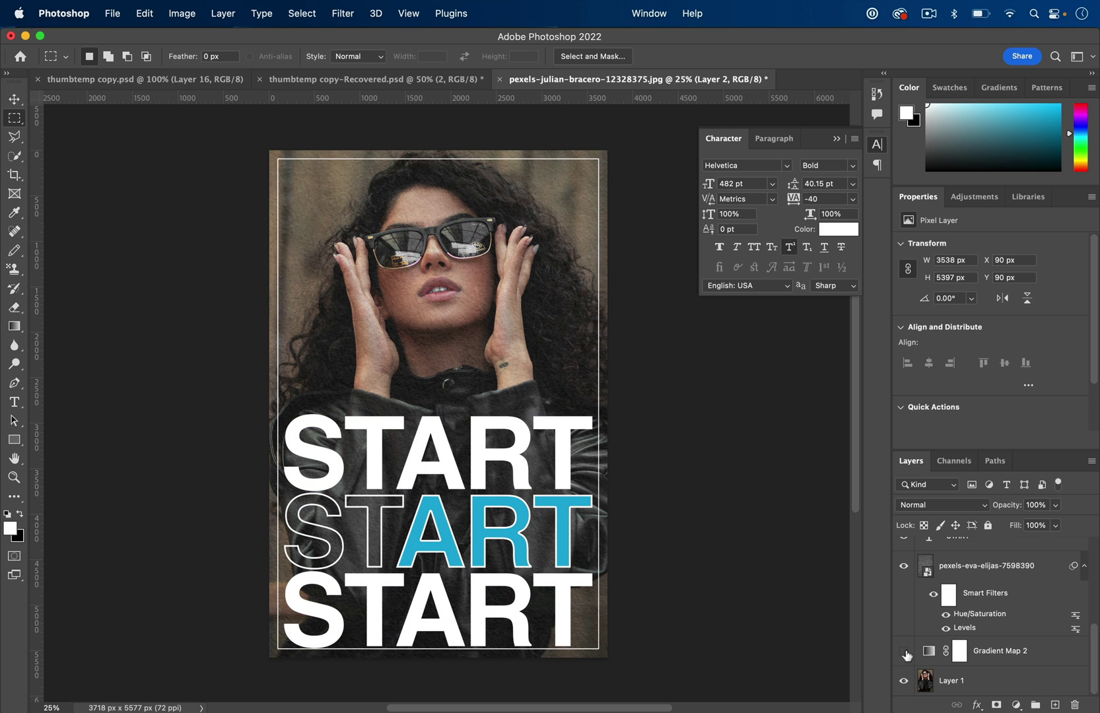
pyautogui.click(904, 651)
pyautogui.click(904, 566)
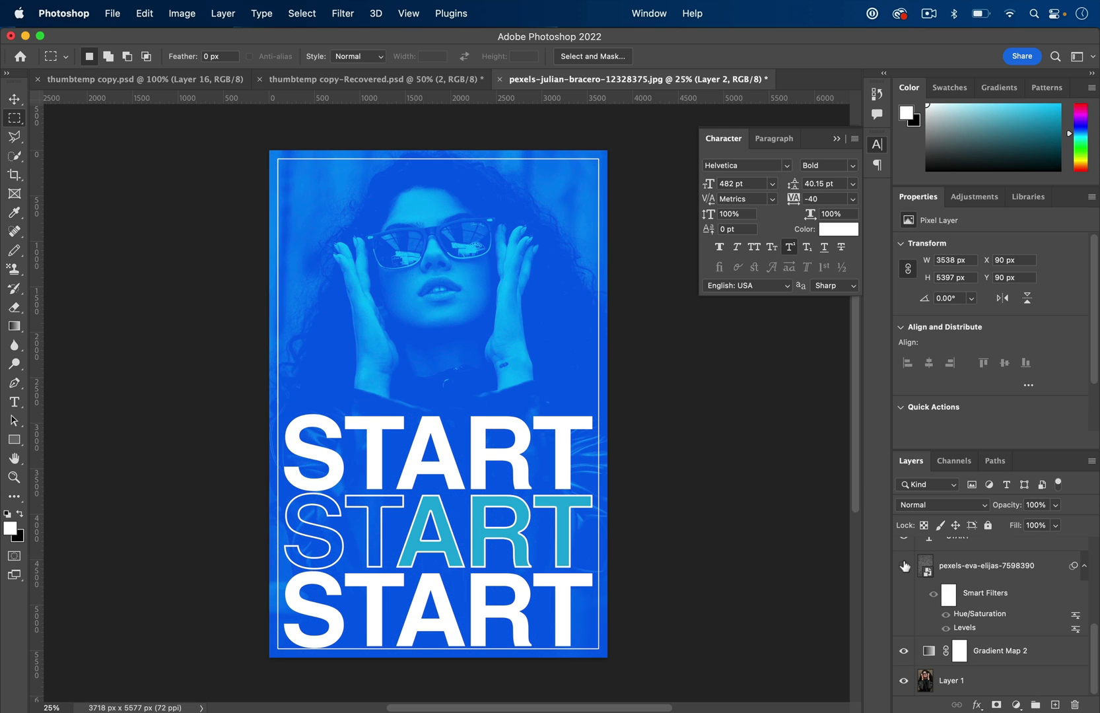
pyautogui.click(904, 566)
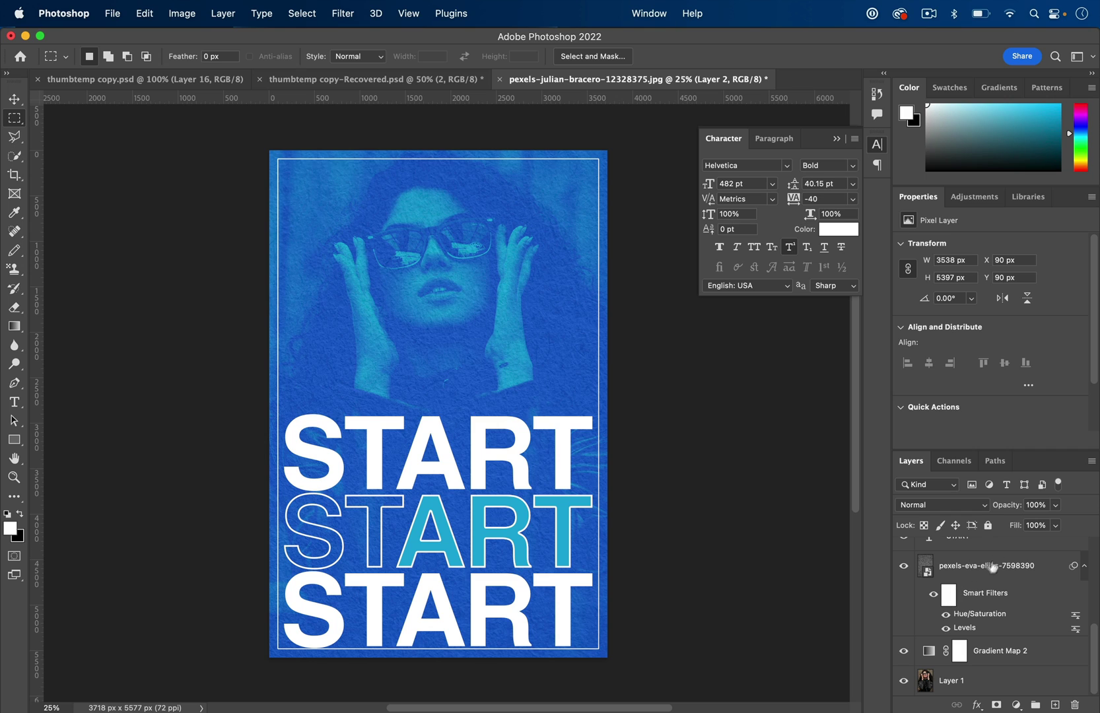
pyautogui.scroll(3, 990, 569)
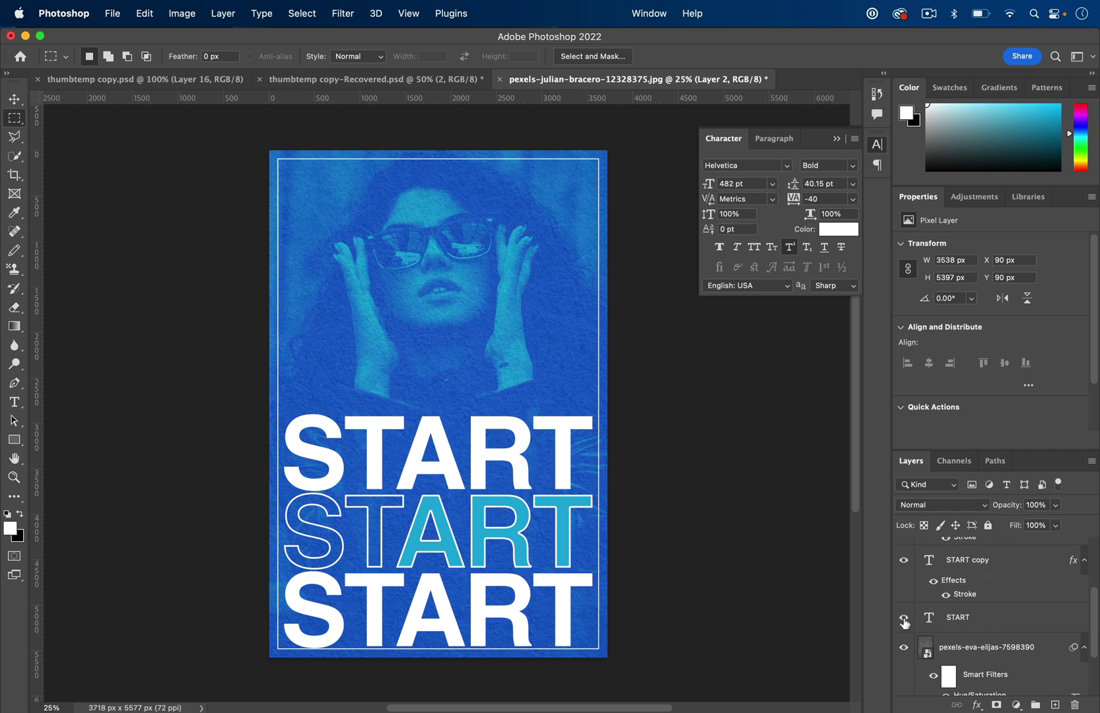
pyautogui.click(904, 561)
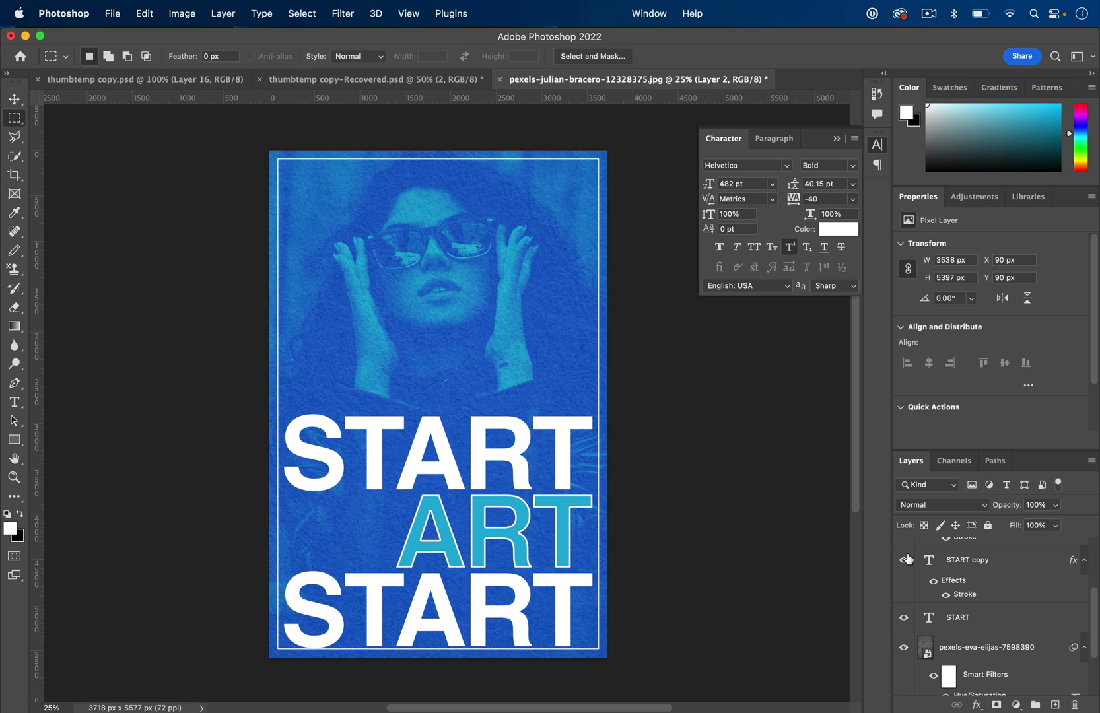
pyautogui.click(905, 560)
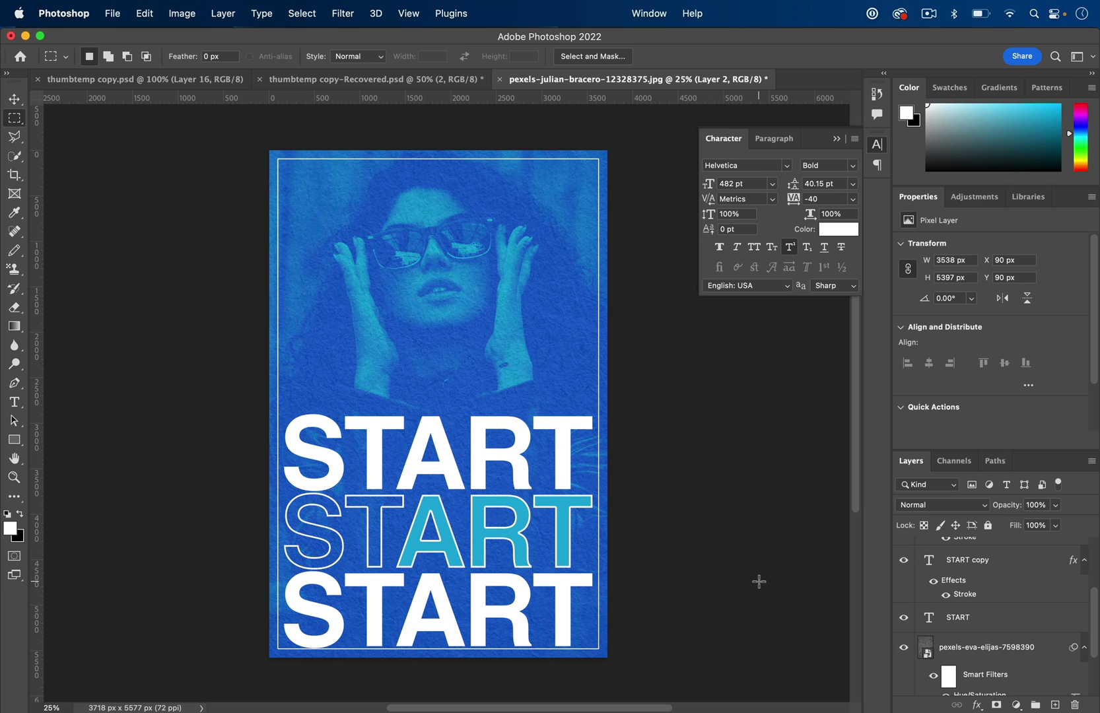
pyautogui.scroll(4, 962, 612)
pyautogui.scroll(-5, 963, 612)
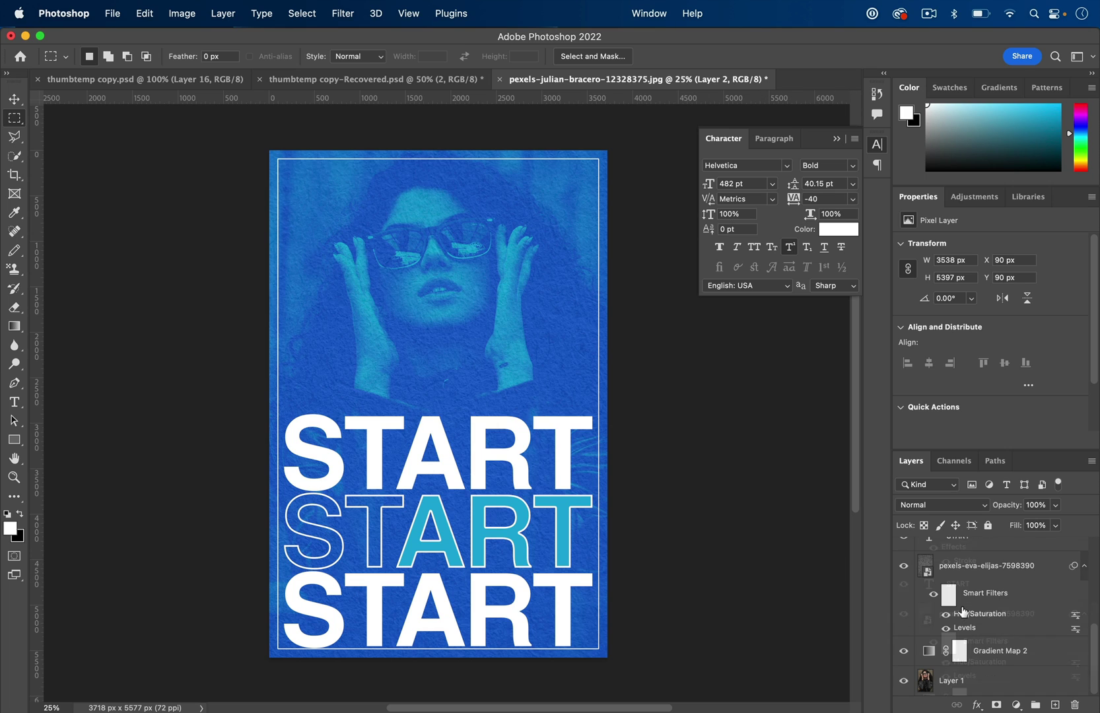
# Drop in pexels-julian-bracero-12328375, enlarge it about 195% around its centre, and shift it down
pyautogui.moveTo(835, 691); pyautogui.dragTo(481, 375)
pyautogui.press('Return')
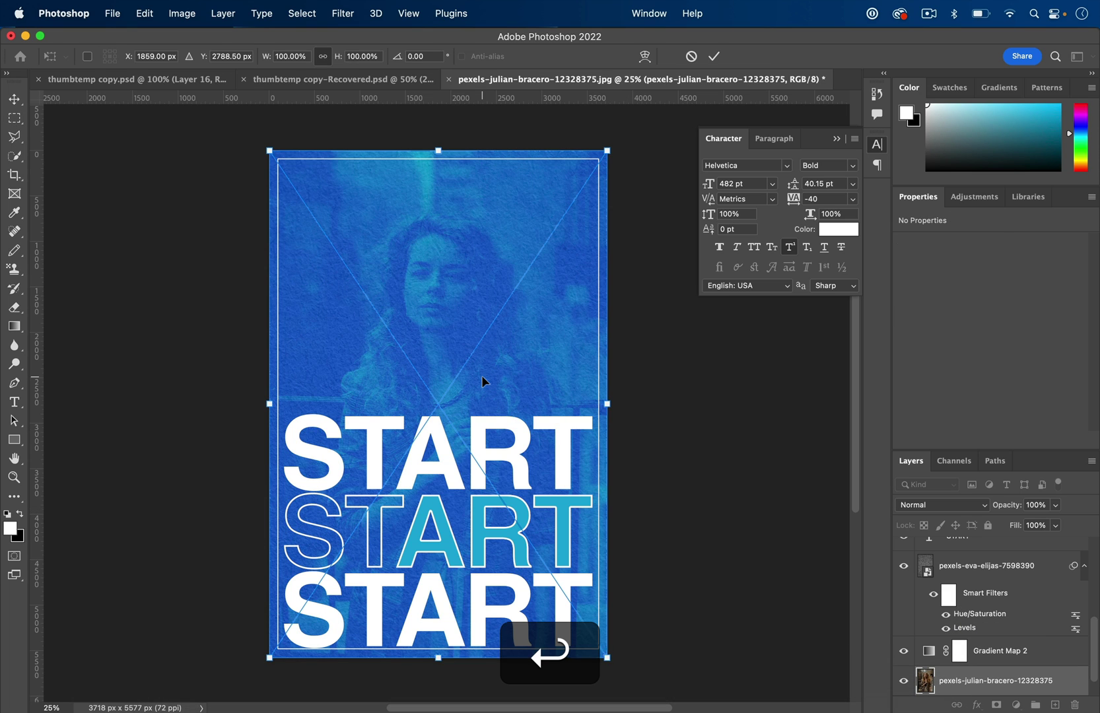
pyautogui.press('super+t')
pyautogui.press('alt+super+t')
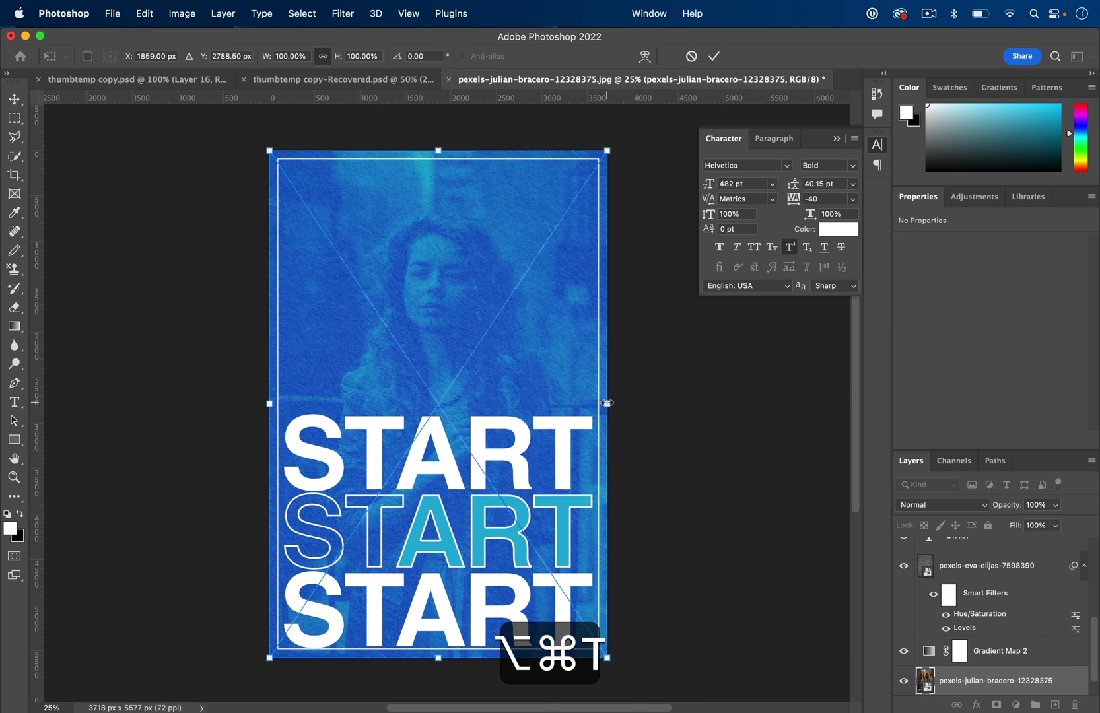
pyautogui.moveTo(606, 403); pyautogui.dragTo(766, 404)
pyautogui.moveTo(530, 226); pyautogui.dragTo(529, 331)
pyautogui.press('Return')
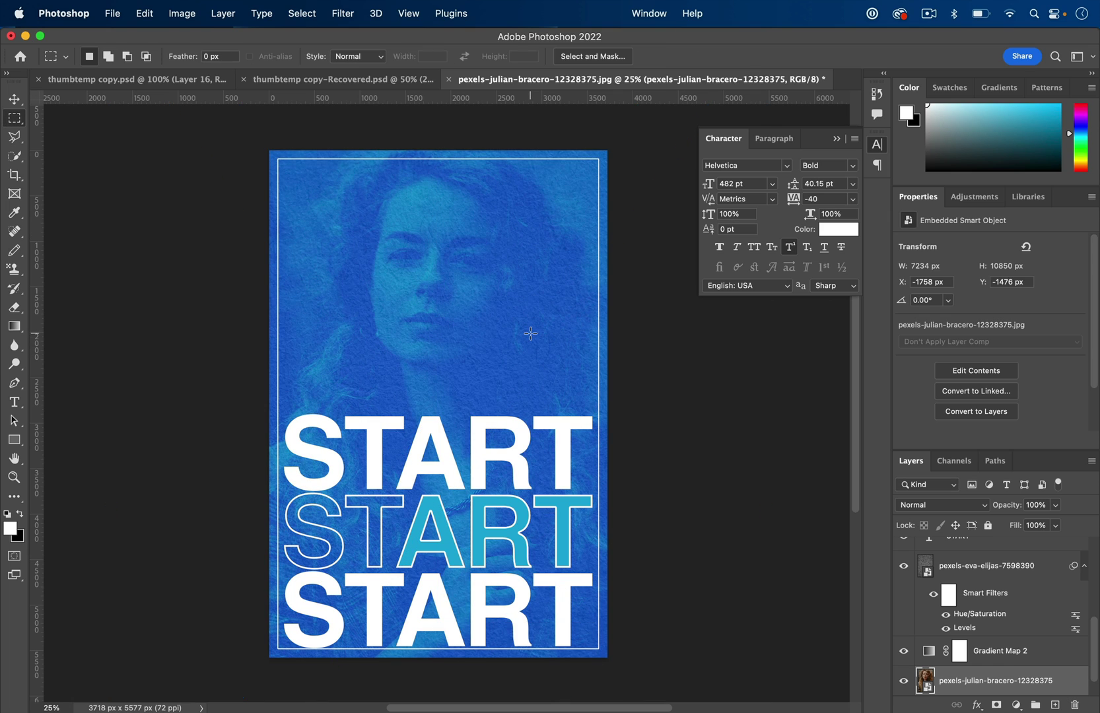